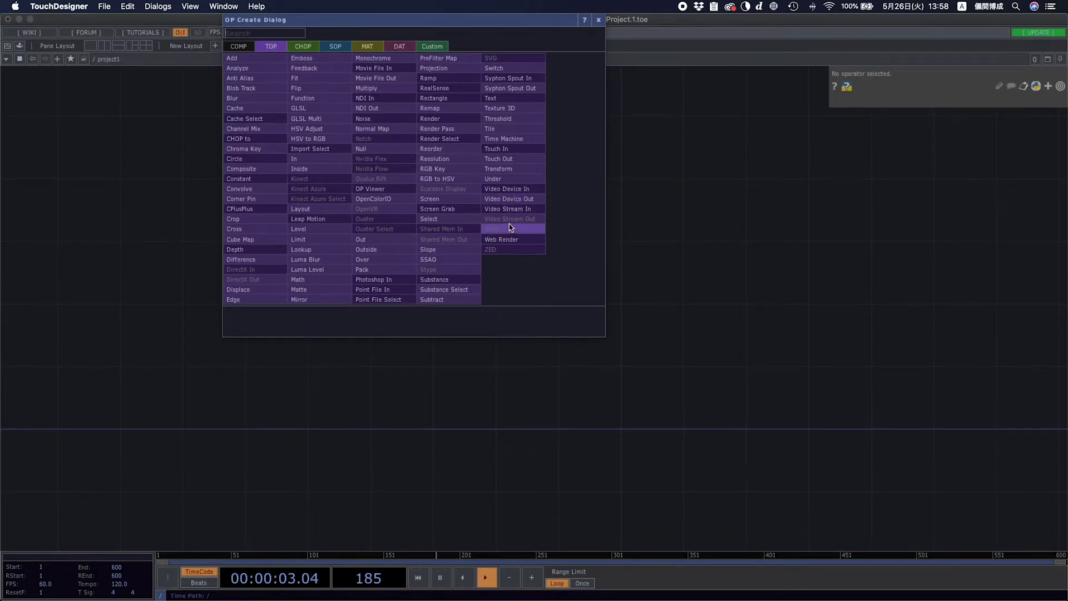
- Add a Video Device In TOP to the empty network to bring in the live camera image
click(507, 189)
click(355, 330)
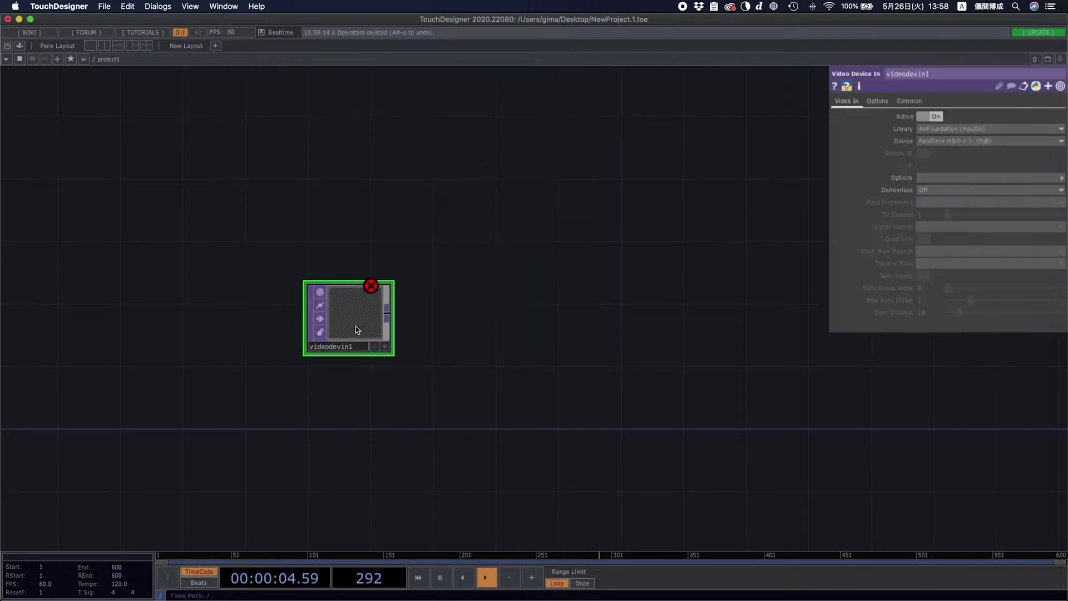
scroll(356, 328, up, 10)
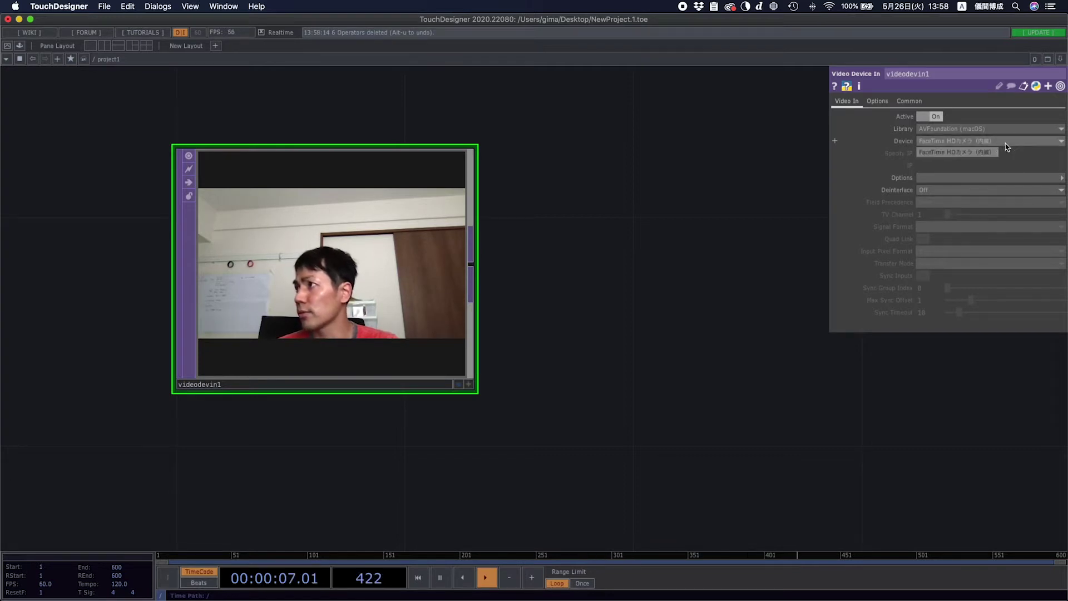
- Look through the library and device choices available for the Video Device In operator
click(1044, 129)
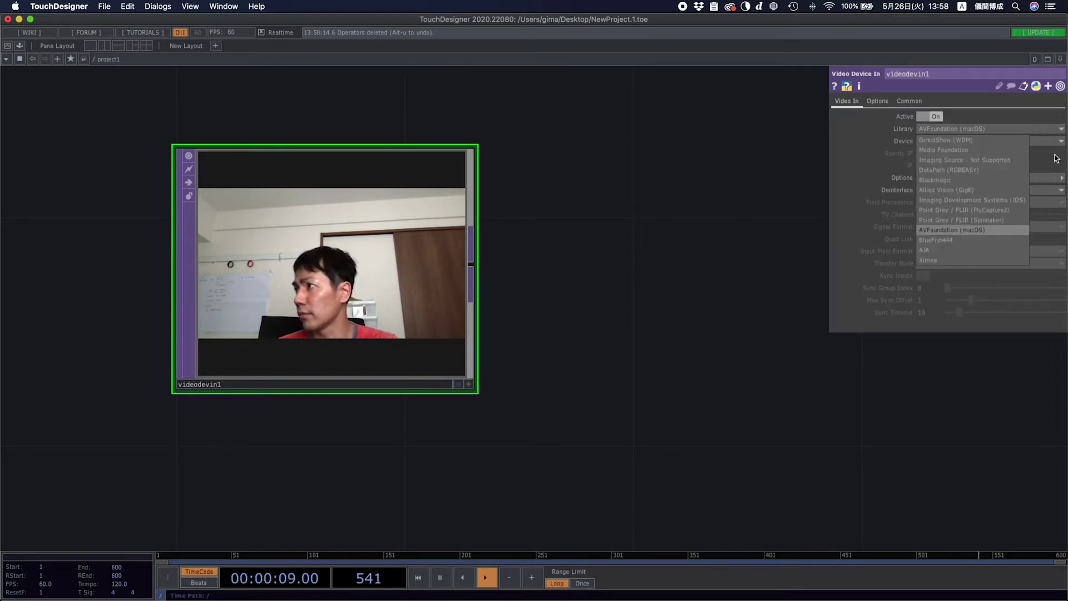
click(1052, 143)
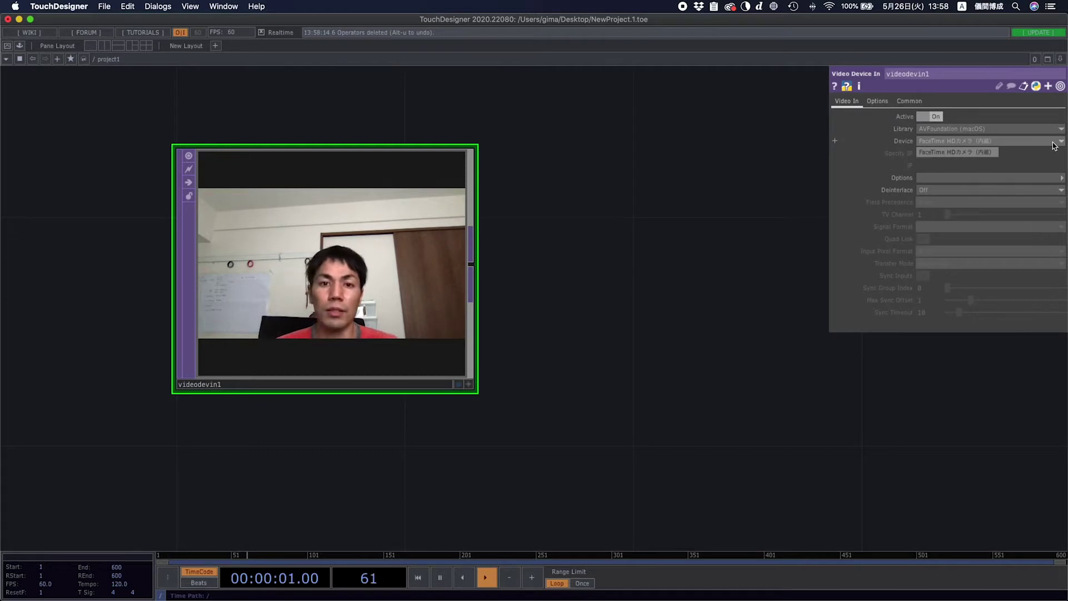
click(975, 143)
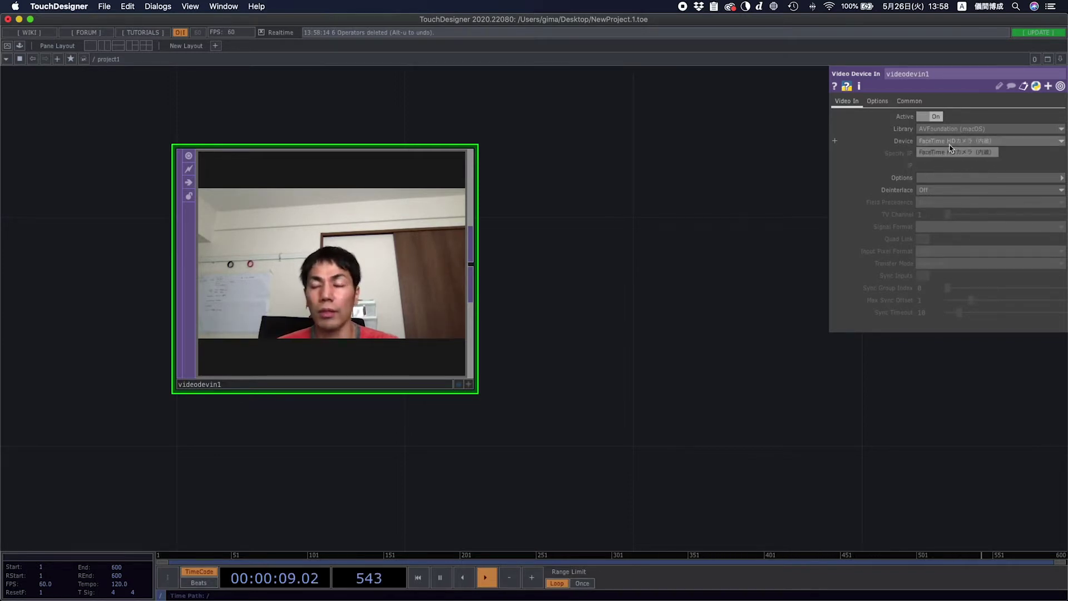
- Add a Monochrome TOP wired to the output of the Video Device In operator
drag(587, 292, 579, 296)
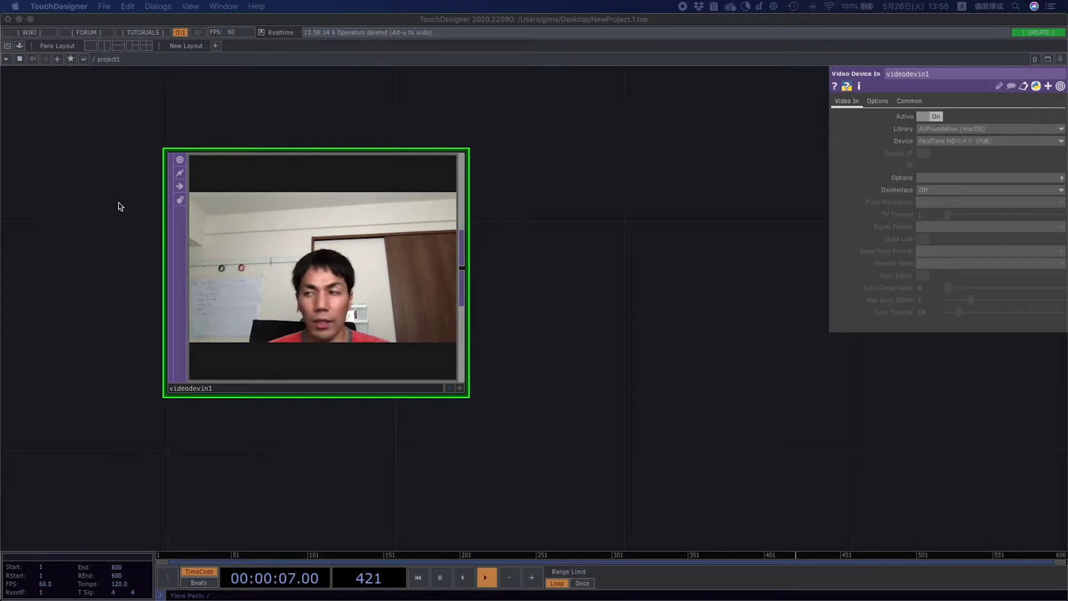
click(465, 268)
right_click(465, 272)
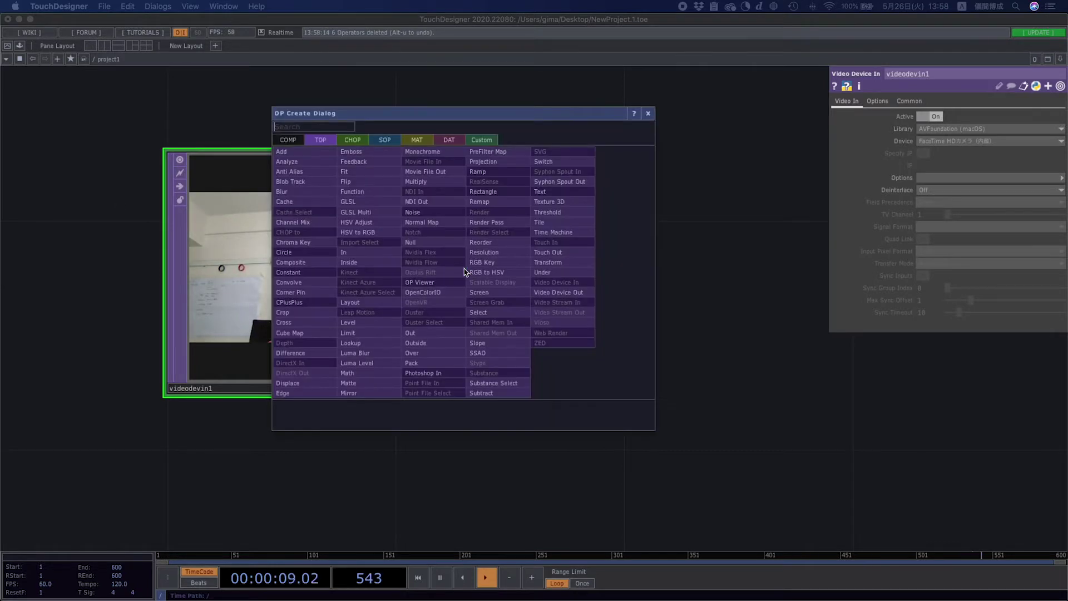
click(321, 143)
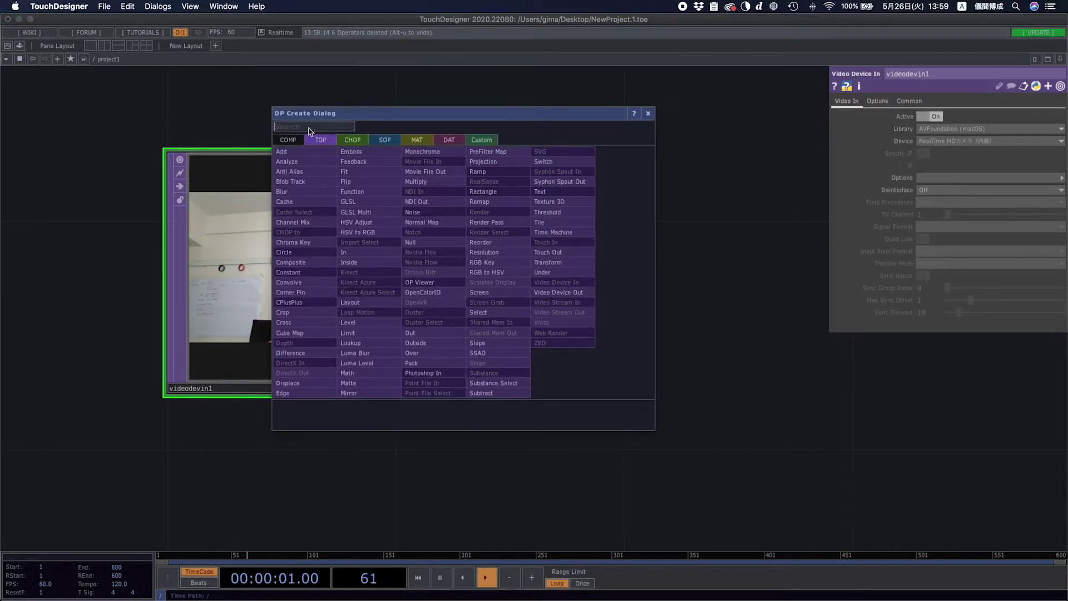
text(m)
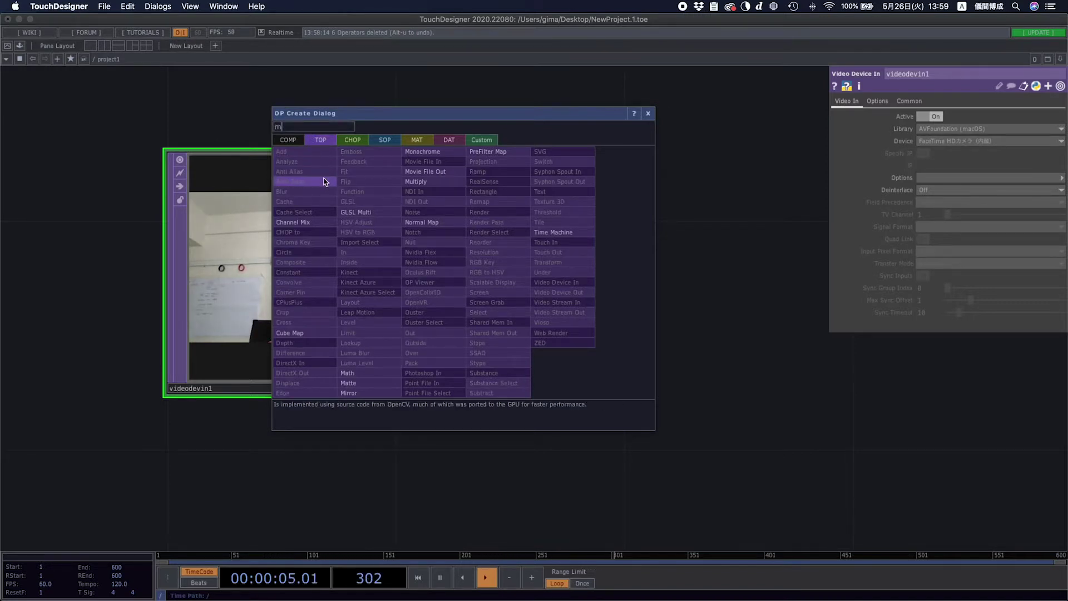
click(423, 151)
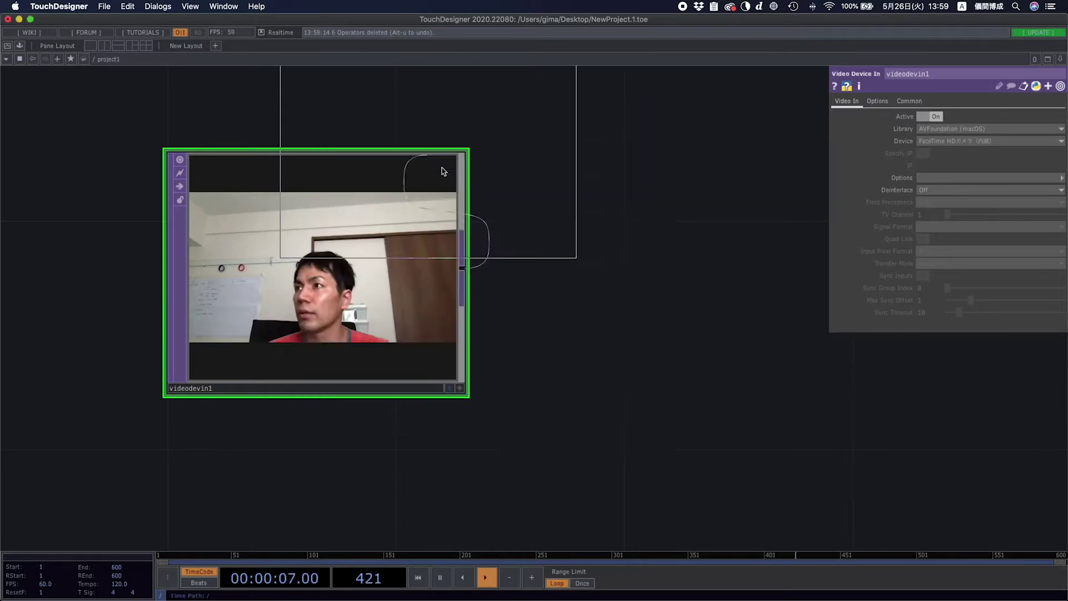
click(714, 312)
- Add a Level TOP wired to the output of the Monochrome operator
drag(630, 433, 346, 361)
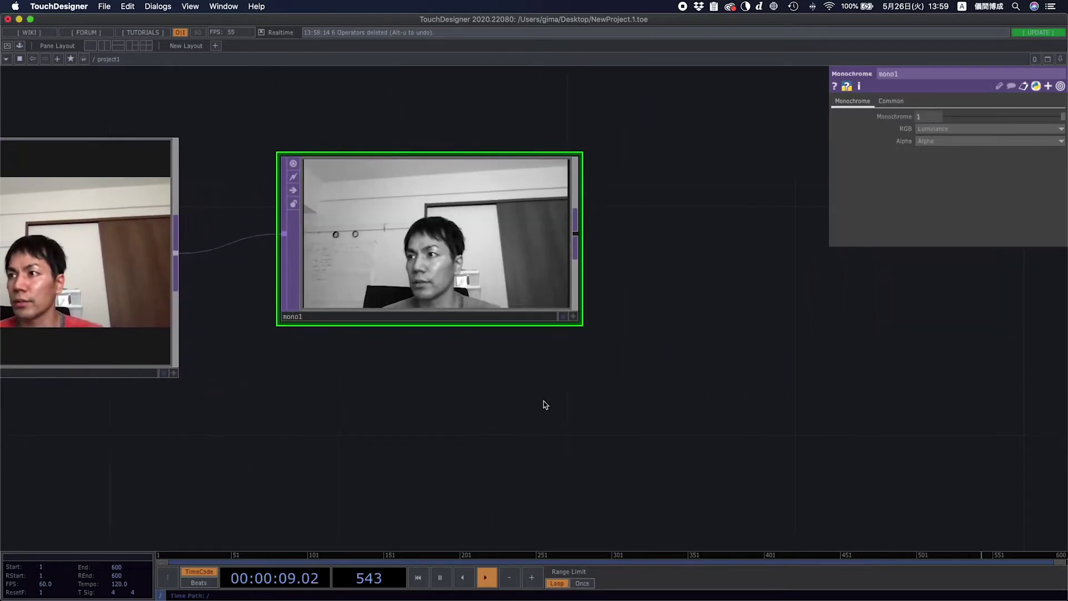
drag(543, 404, 441, 454)
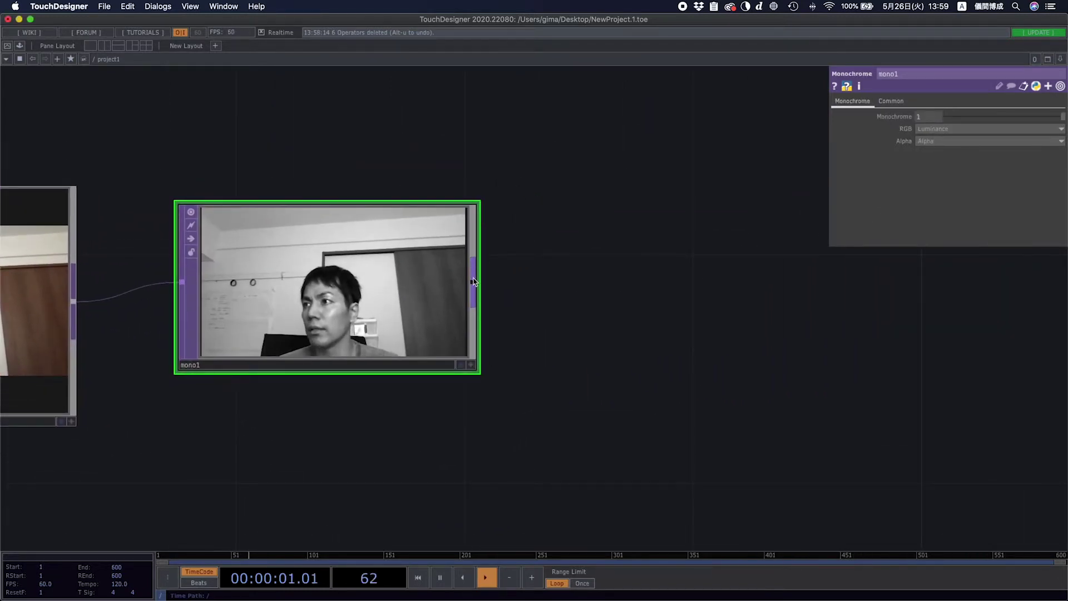
key(Tab)
text(l)
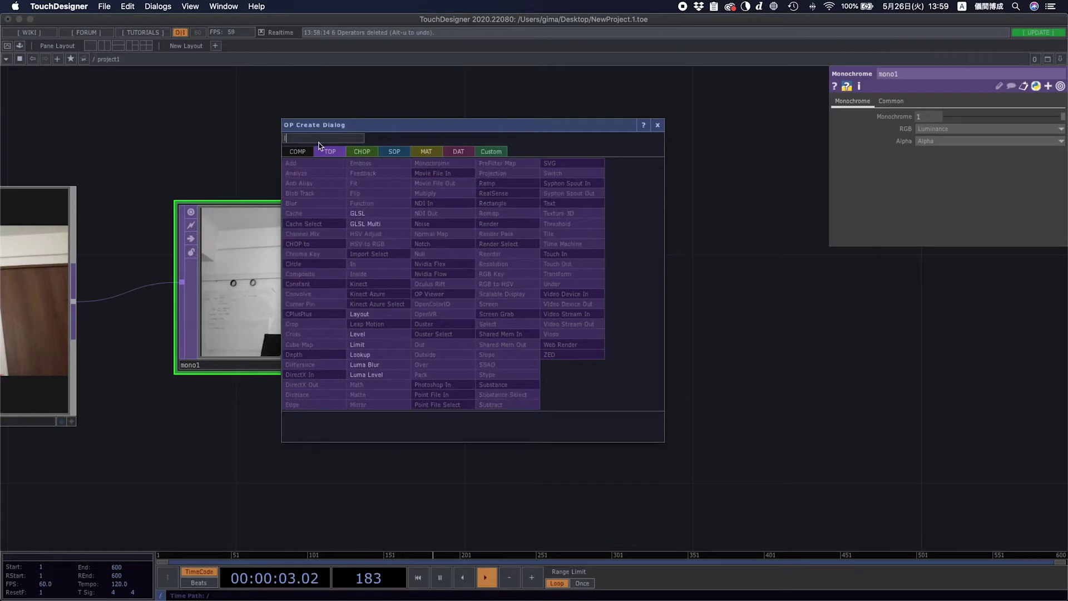
click(381, 338)
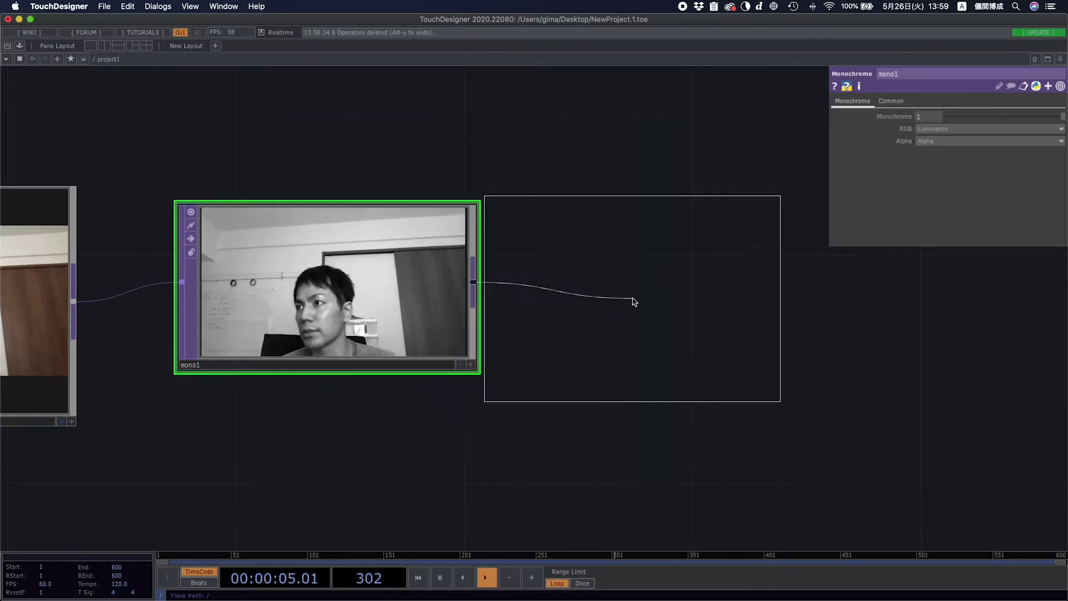
click(670, 289)
scroll(592, 470, right, 5)
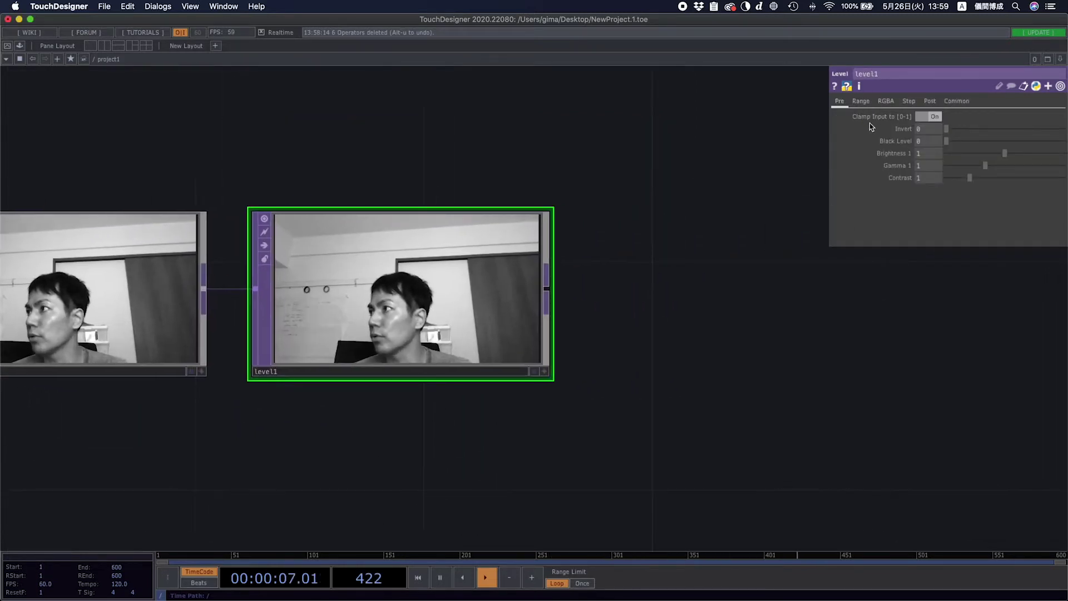
- Set the Level operator's black level to 0.3
drag(949, 144, 960, 145)
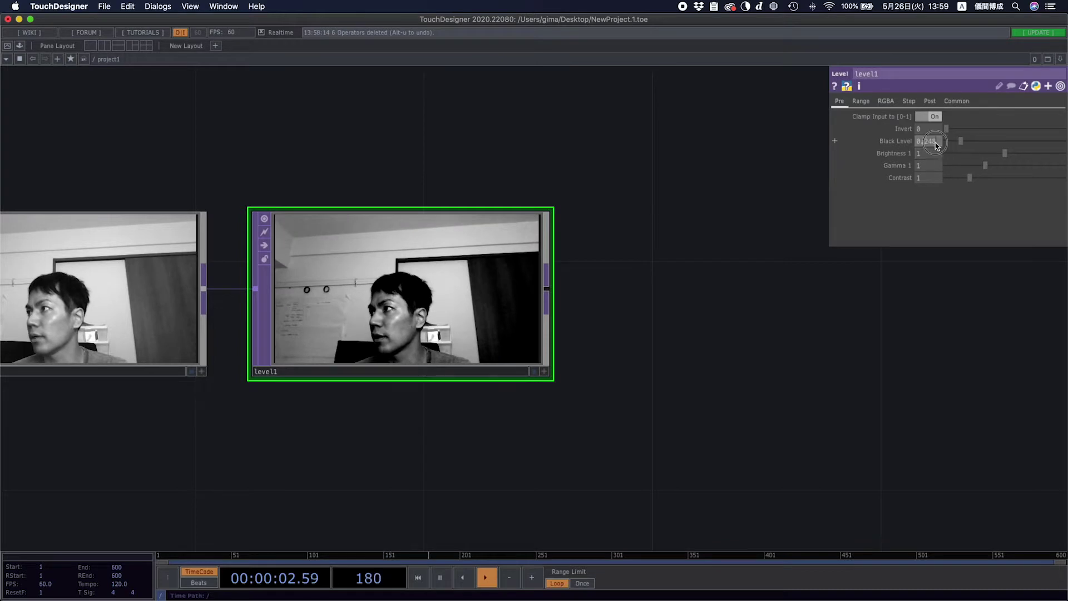
text(3)
click(889, 228)
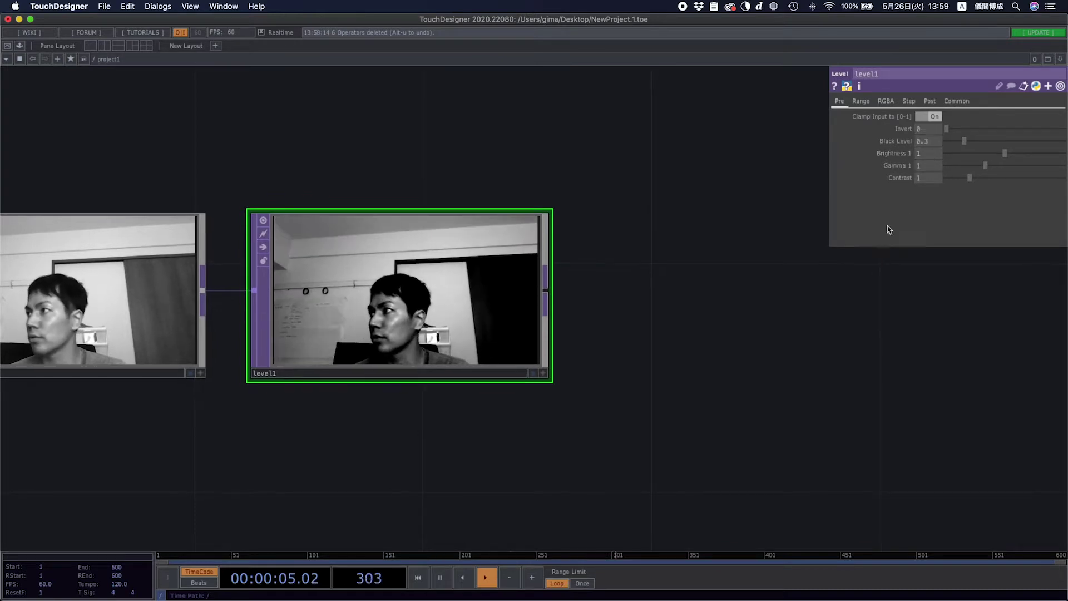
- Add a Flip TOP wired to the Level operator's output and turn on Flip X to mirror the image horizontally
click(640, 329)
drag(640, 331, 737, 323)
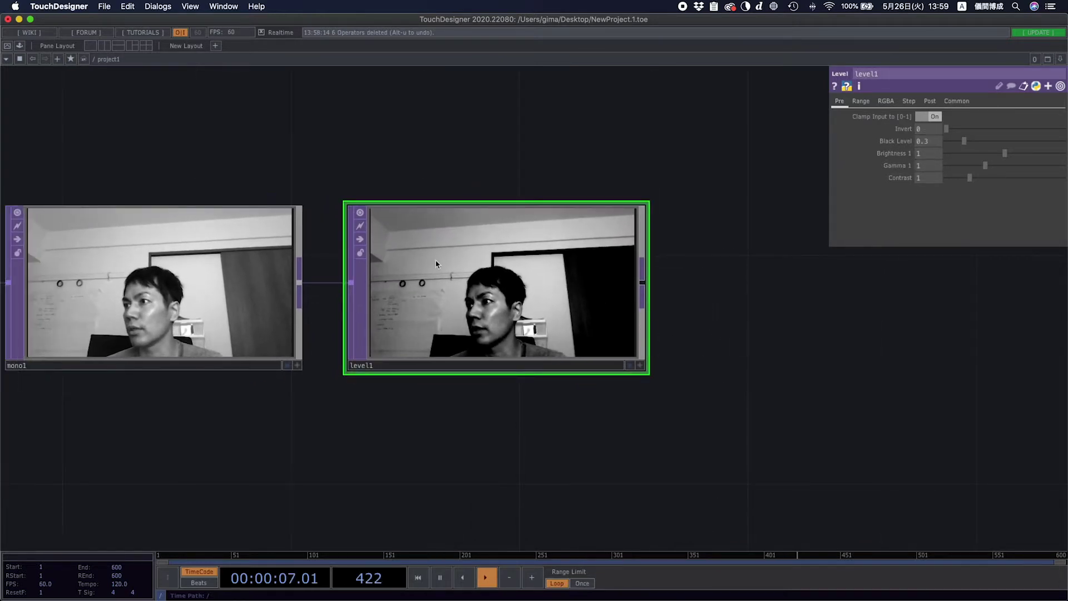
drag(466, 424, 478, 439)
drag(409, 460, 286, 446)
drag(481, 446, 343, 437)
drag(636, 288, 584, 297)
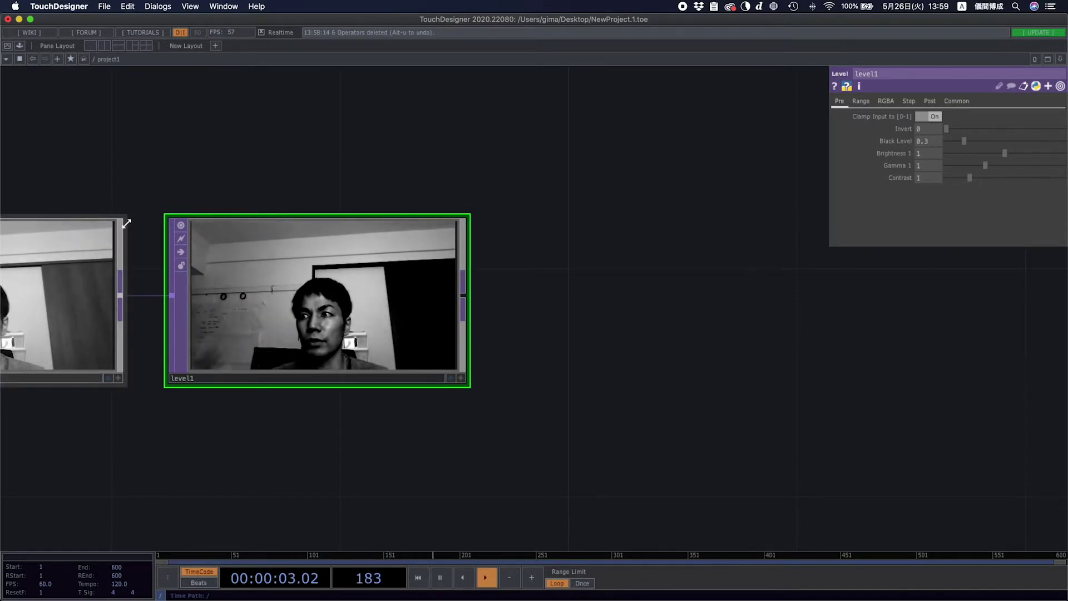
right_click(465, 295)
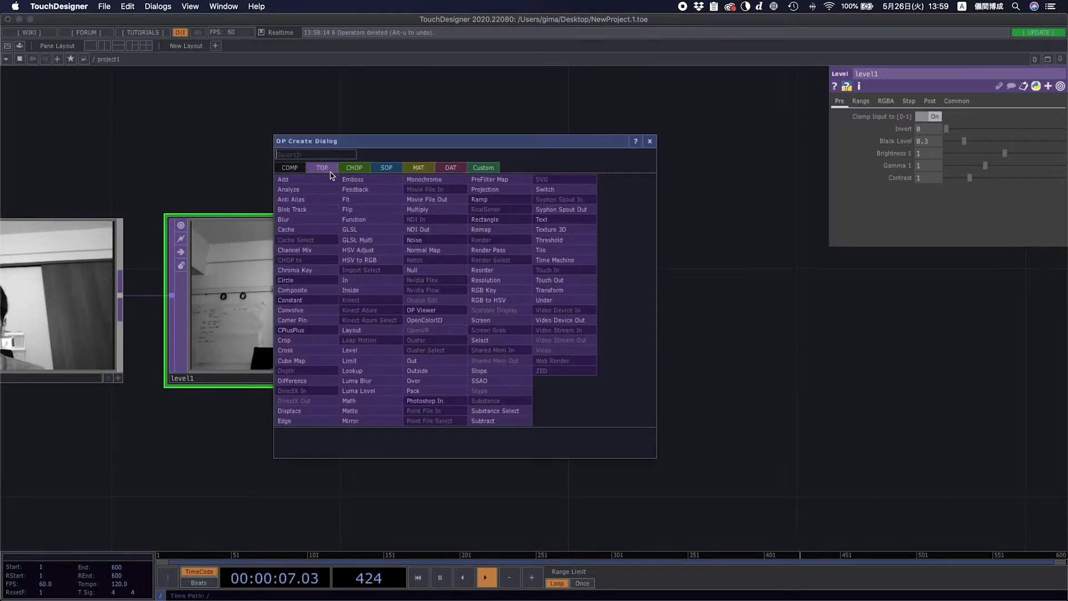
text(f)
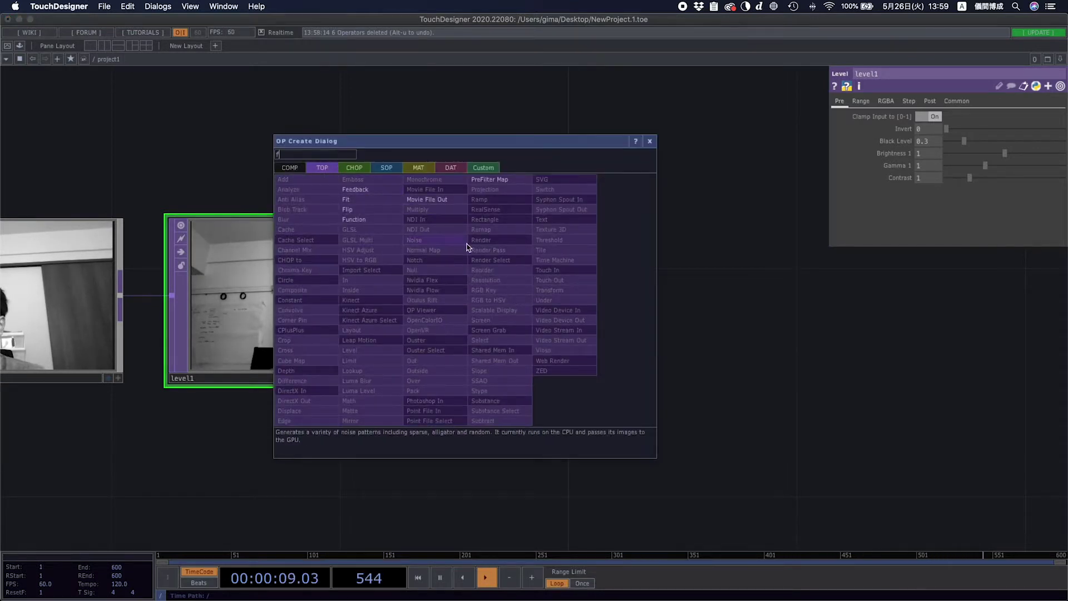
click(357, 209)
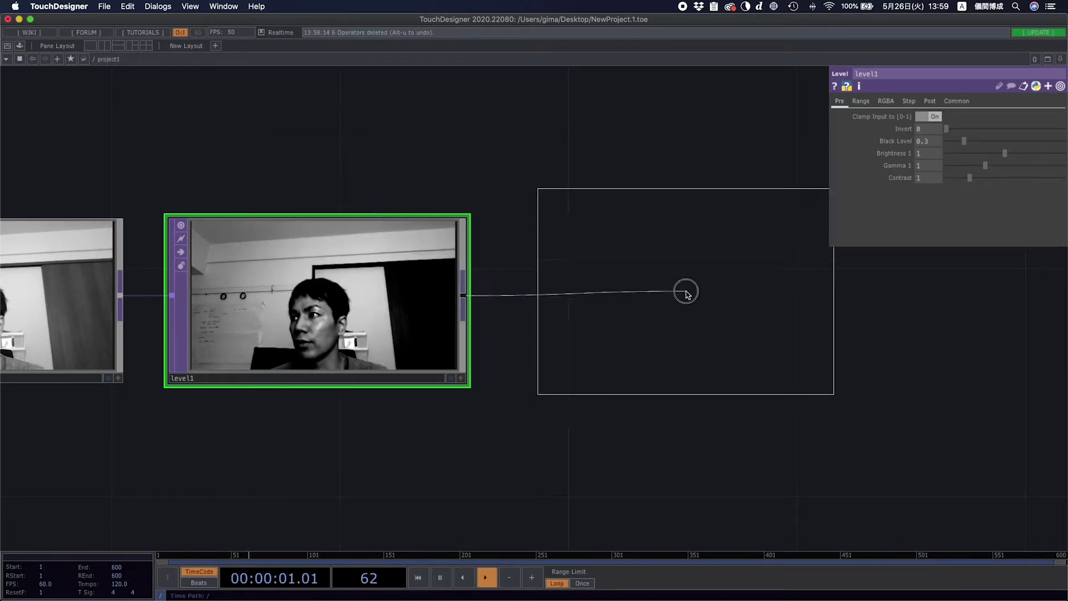
click(662, 300)
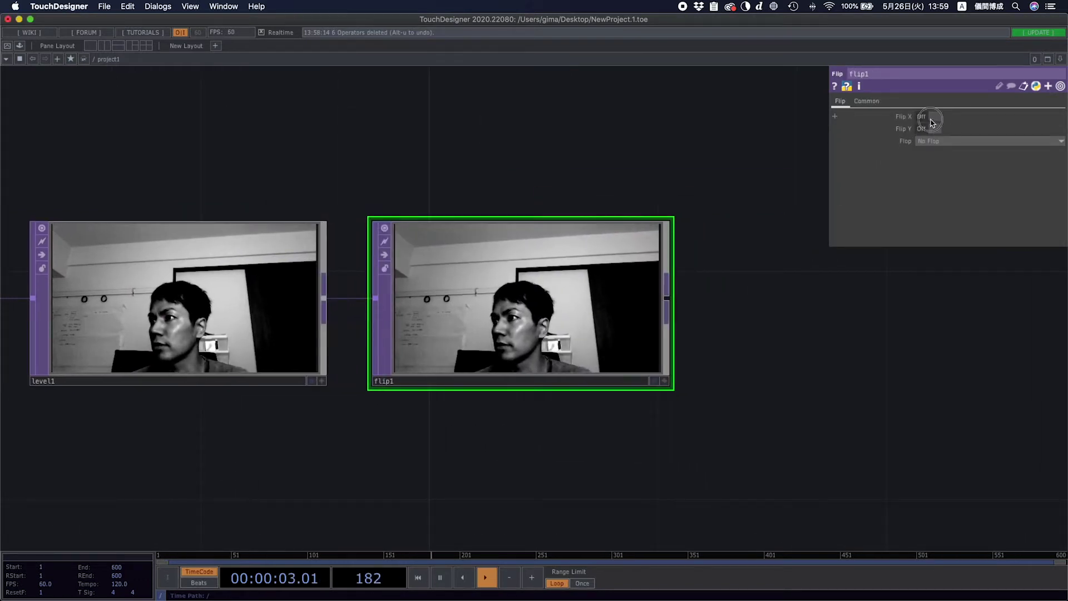
click(932, 122)
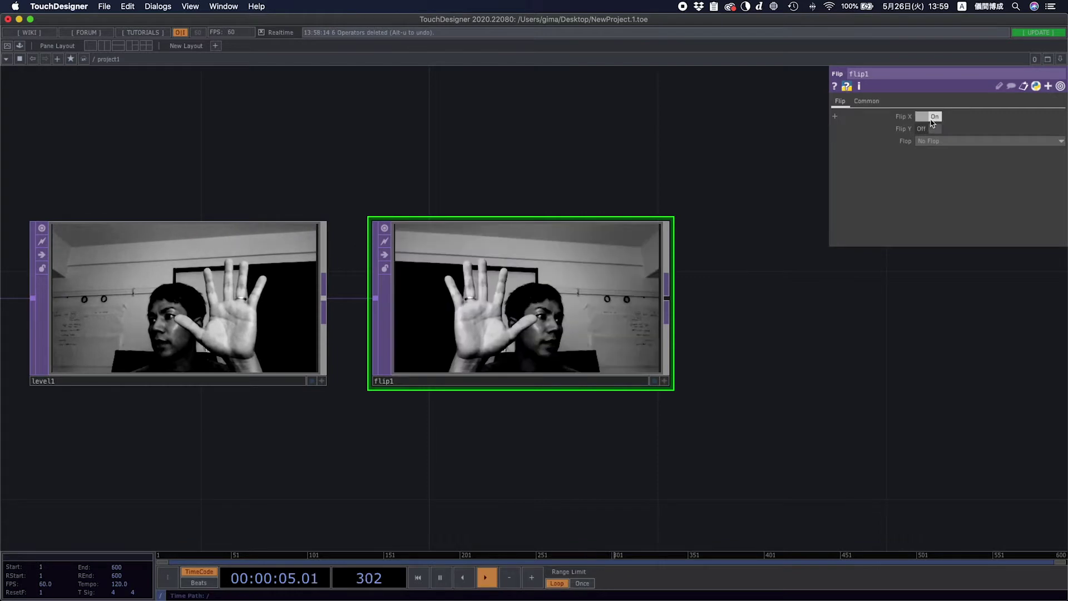
- Add a Cache TOP beyond the Flip operator and connect the flipped image to its input
drag(712, 338, 530, 341)
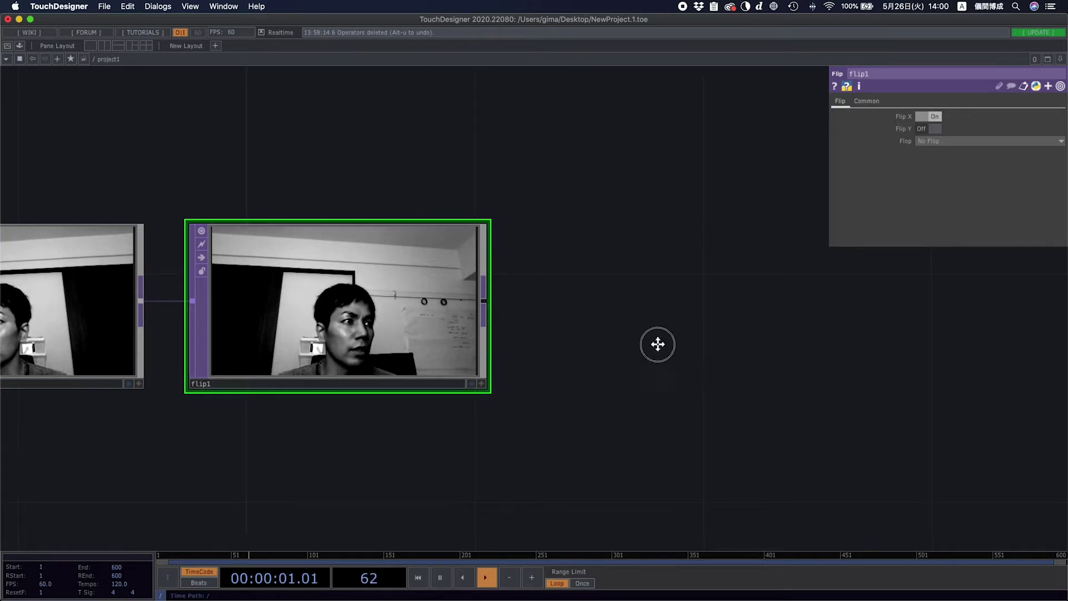
drag(658, 343, 341, 295)
drag(226, 268, 231, 295)
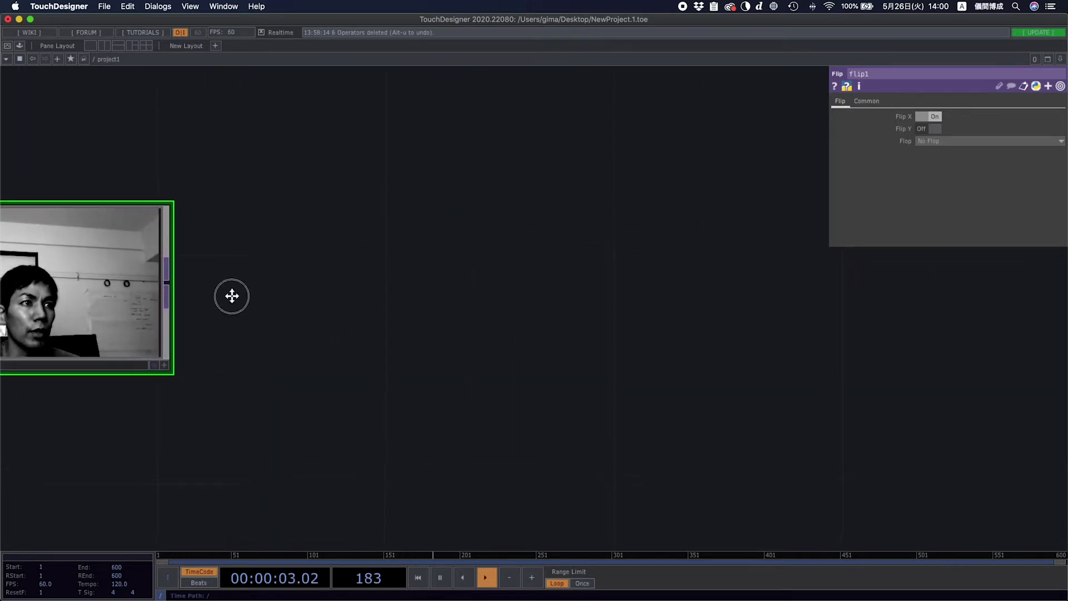
drag(181, 417, 80, 408)
scroll(278, 419, down, 3)
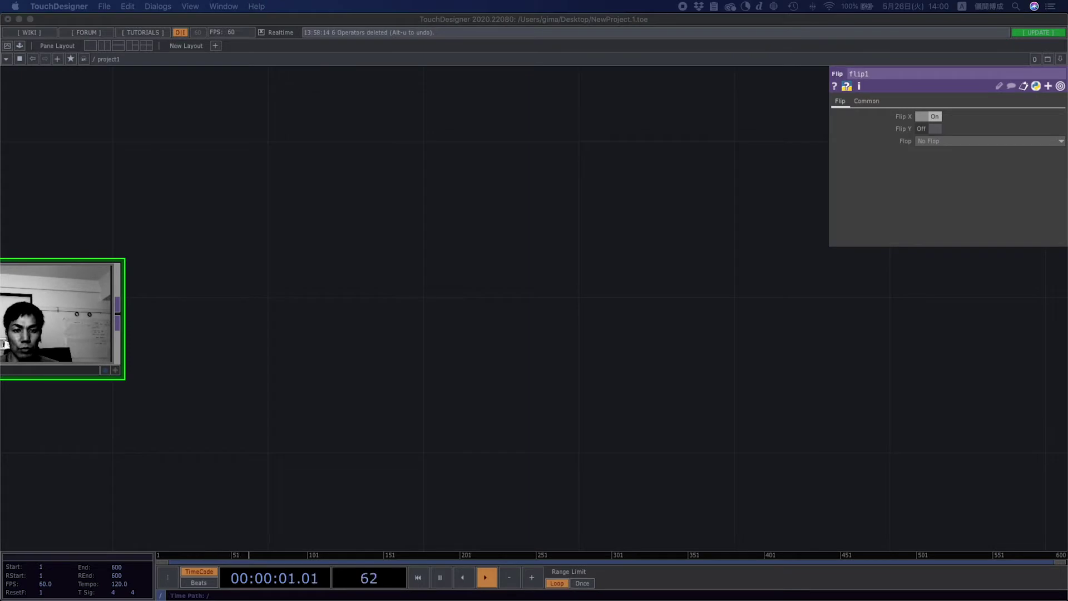
right_click(268, 296)
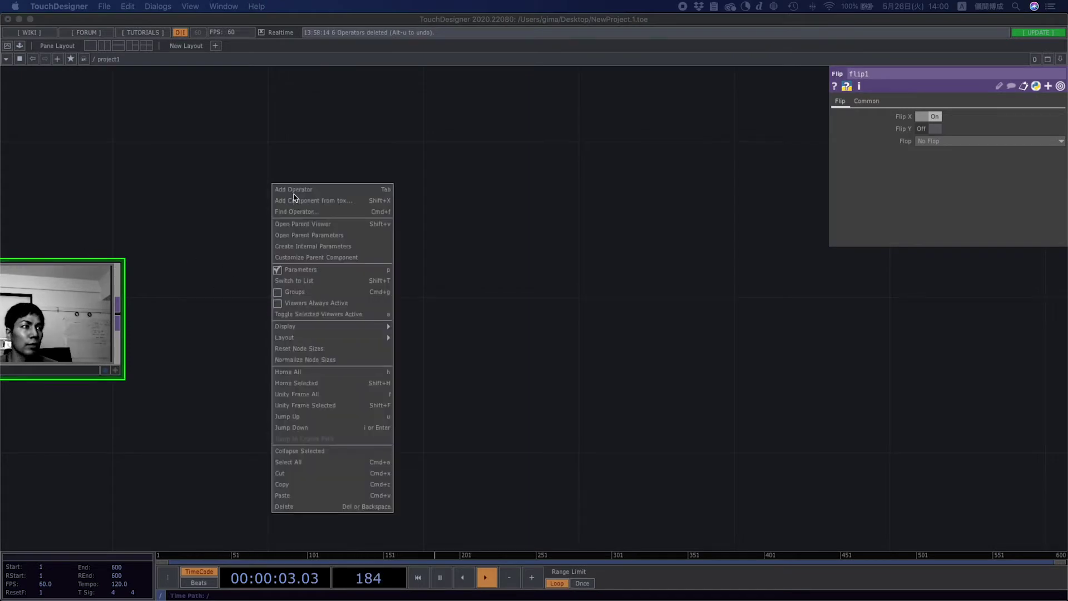
click(294, 195)
text(c)
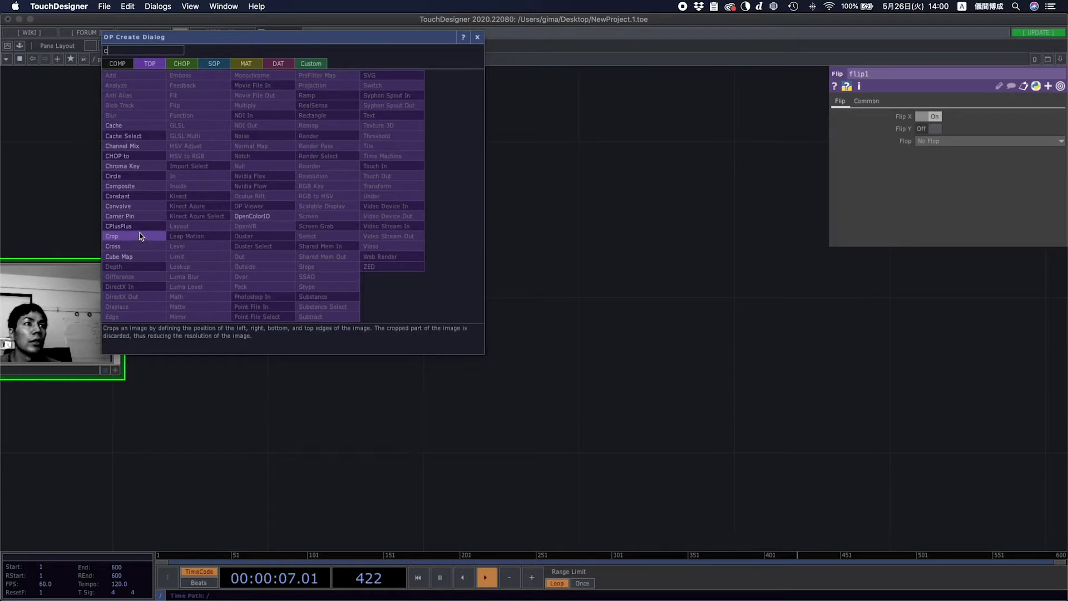
click(118, 125)
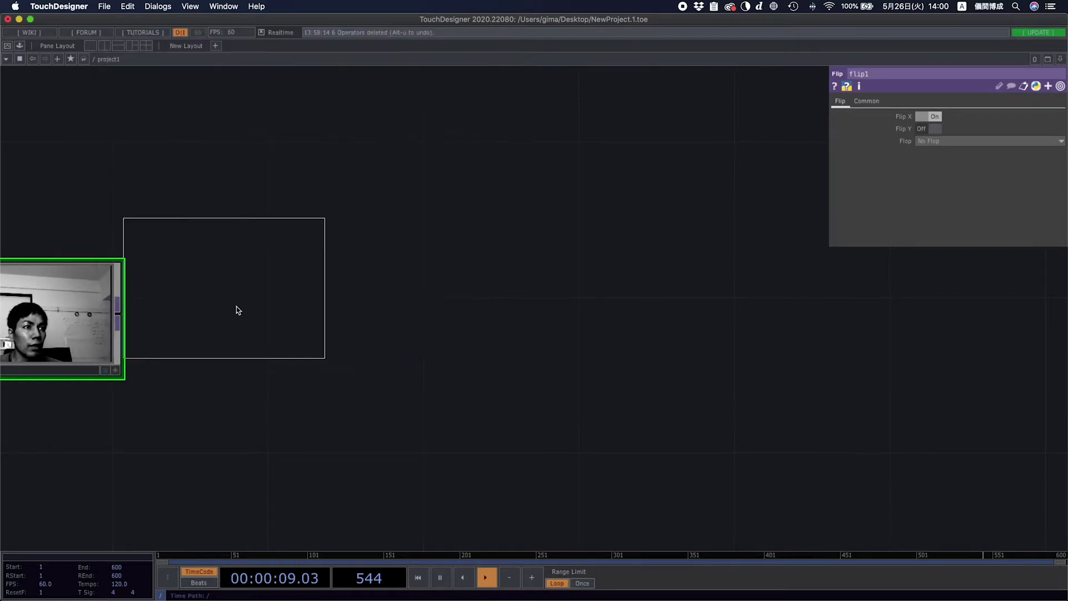
click(297, 335)
drag(181, 332, 192, 328)
drag(275, 333, 355, 352)
- Add a Difference TOP above the Cache operator and connect the Flip output to its first input
drag(316, 242, 332, 315)
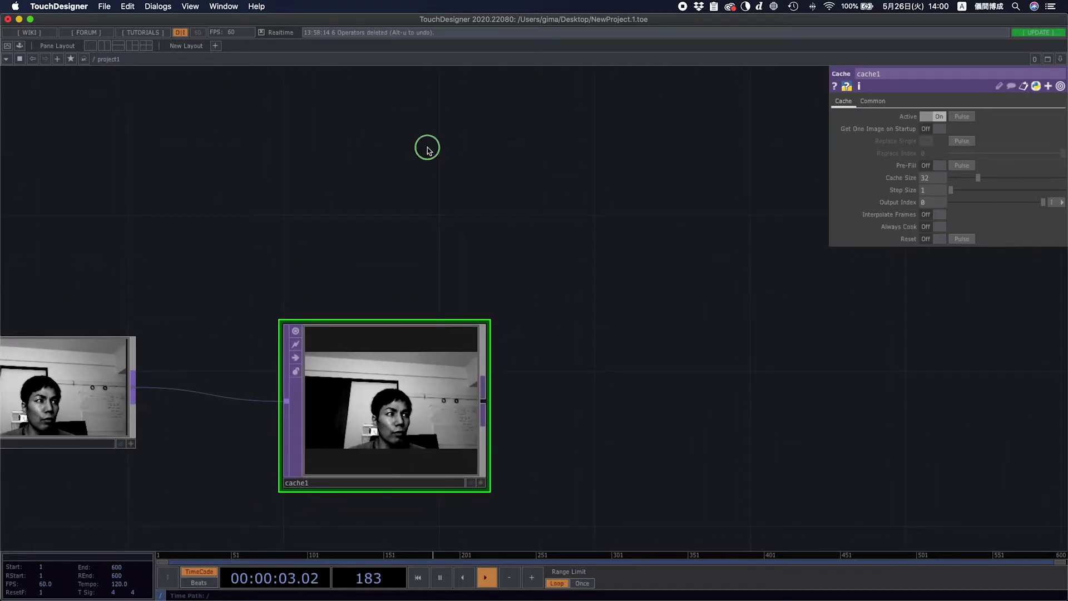
right_click(455, 92)
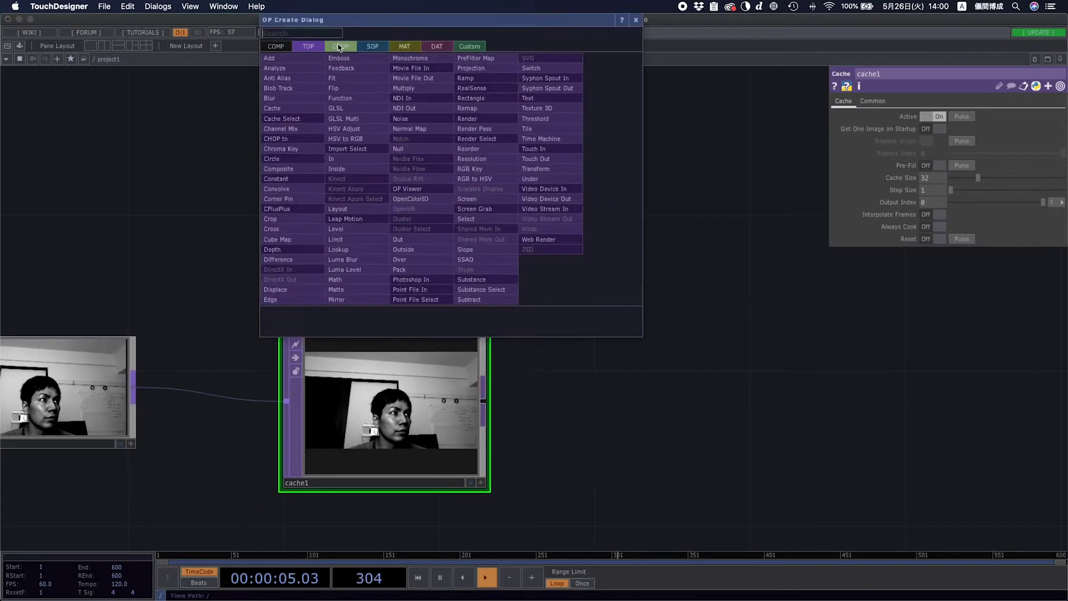
click(450, 32)
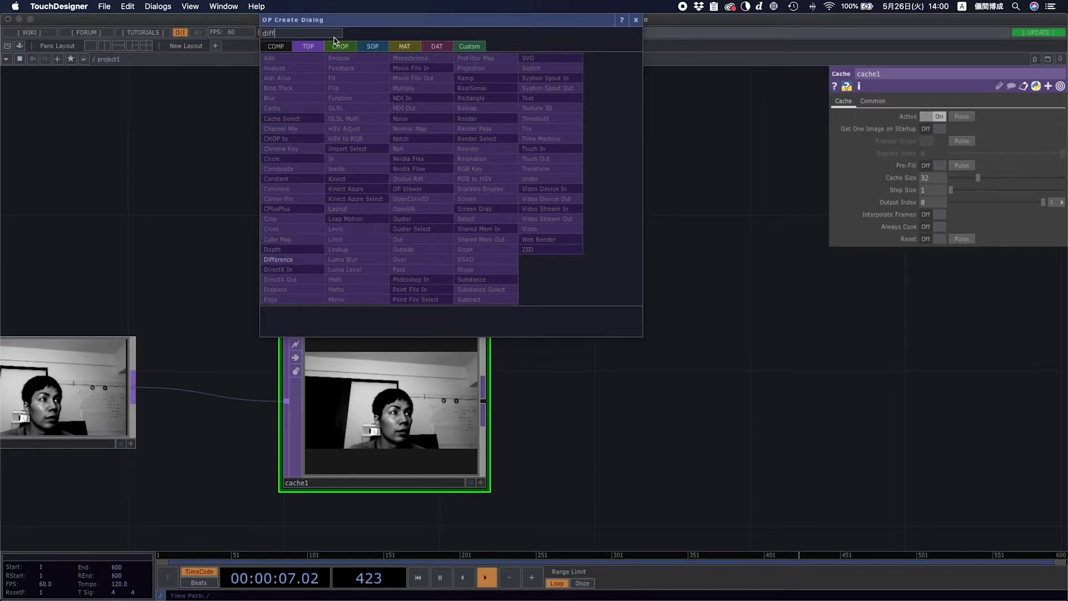
text(diff)
click(289, 258)
click(373, 181)
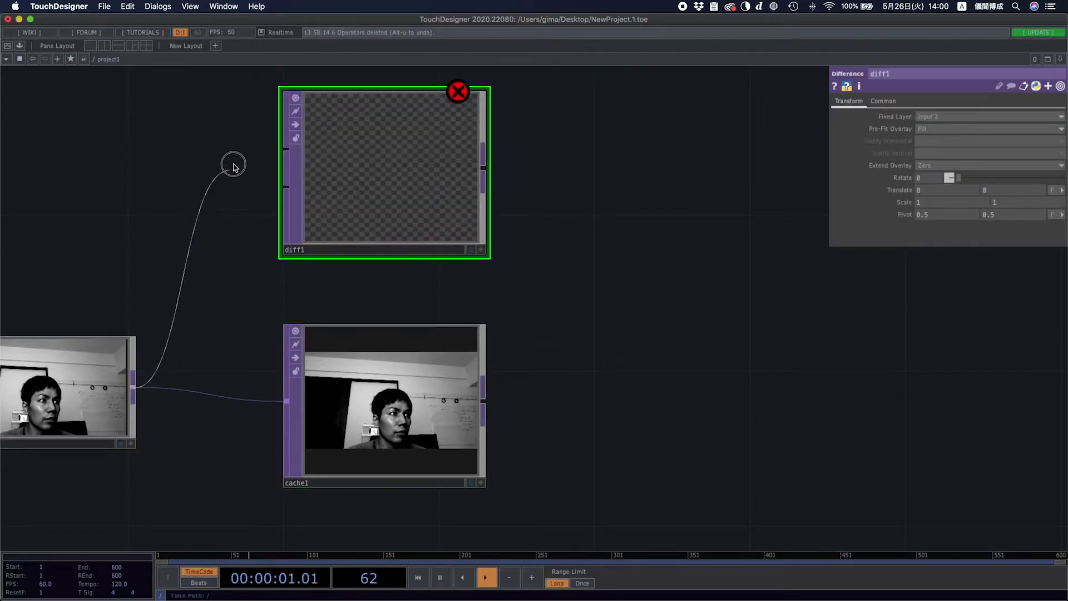
drag(233, 166, 286, 149)
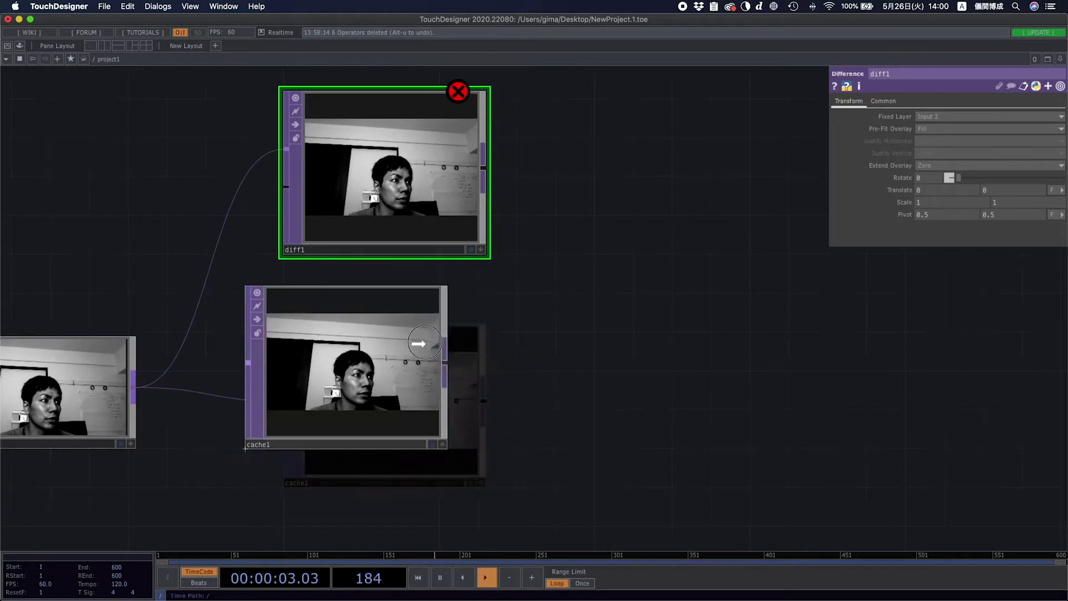
- Connect the Cache operator's output to the second input of the Difference operator
click(497, 399)
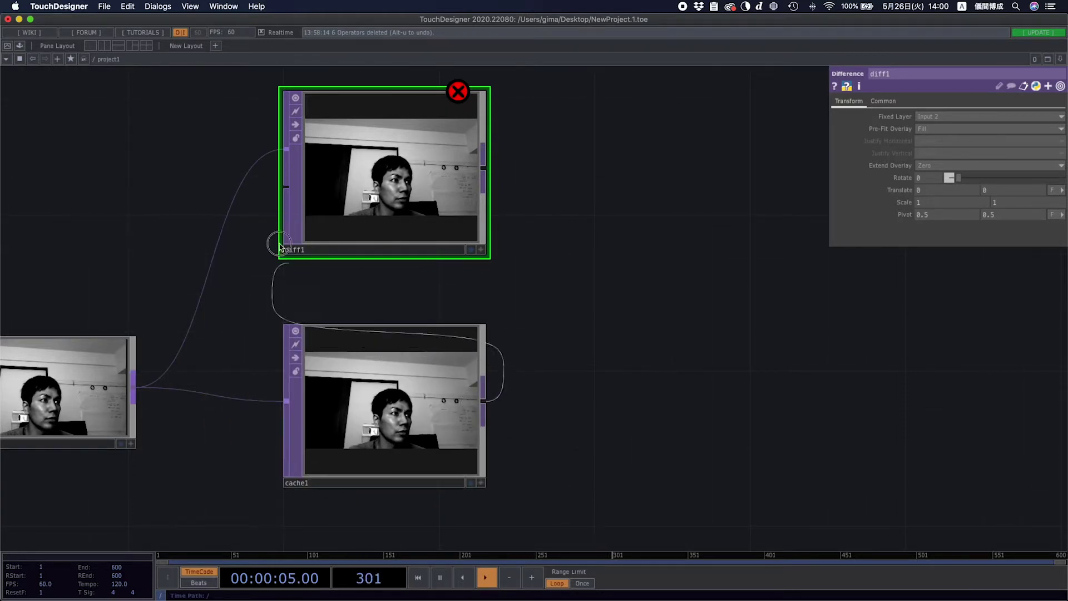
click(286, 187)
- Set the Cache operator's cache size to 10 and its output index to -10
click(448, 388)
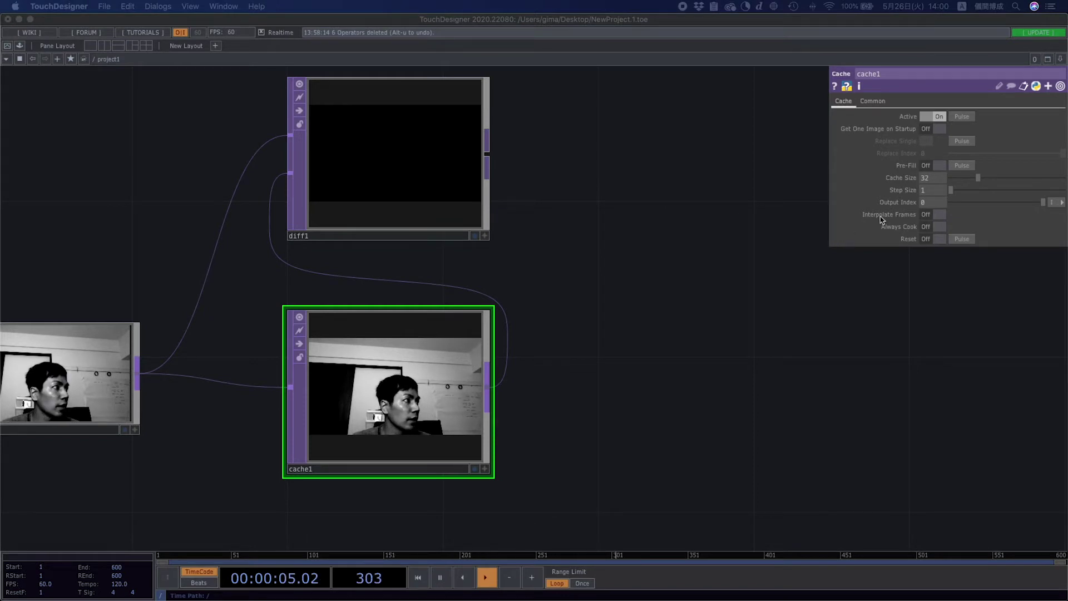
click(919, 180)
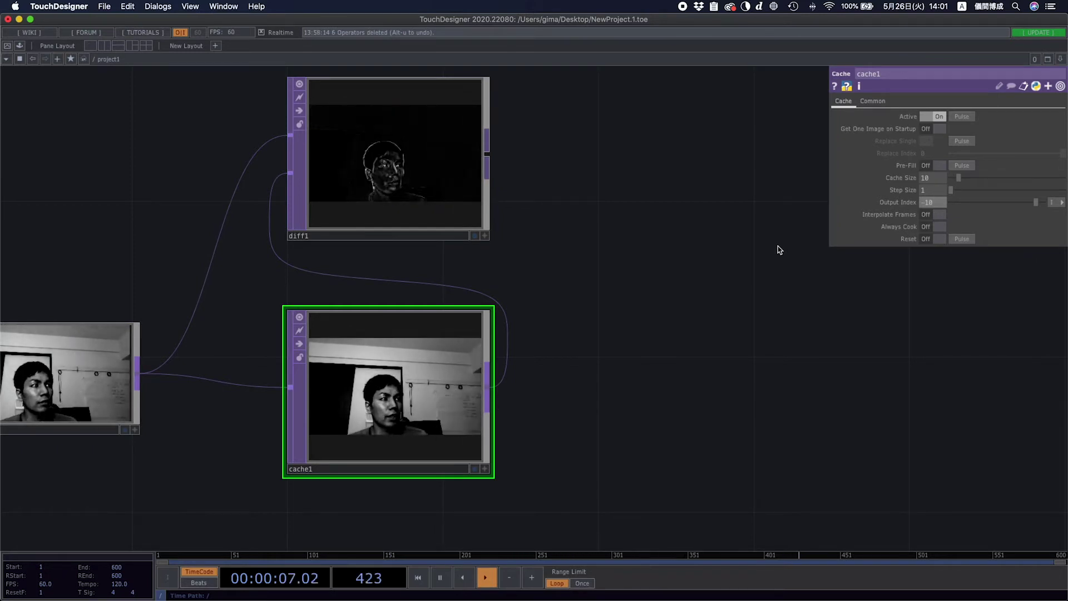
scroll(500, 247, up, 3)
click(478, 251)
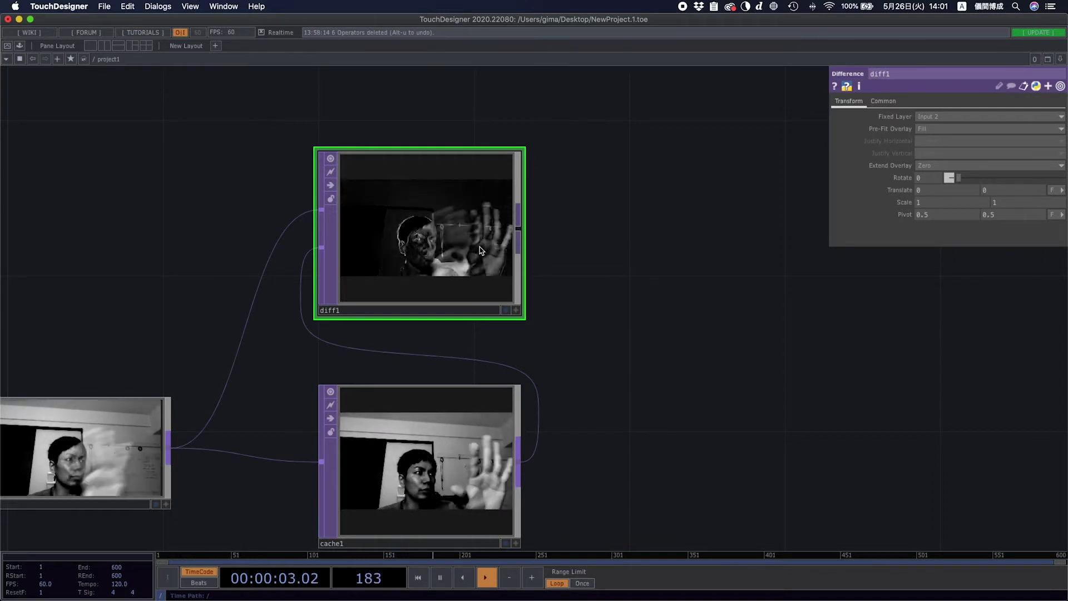
- Change the Cache operator's output index to -5
drag(610, 337, 658, 201)
click(505, 285)
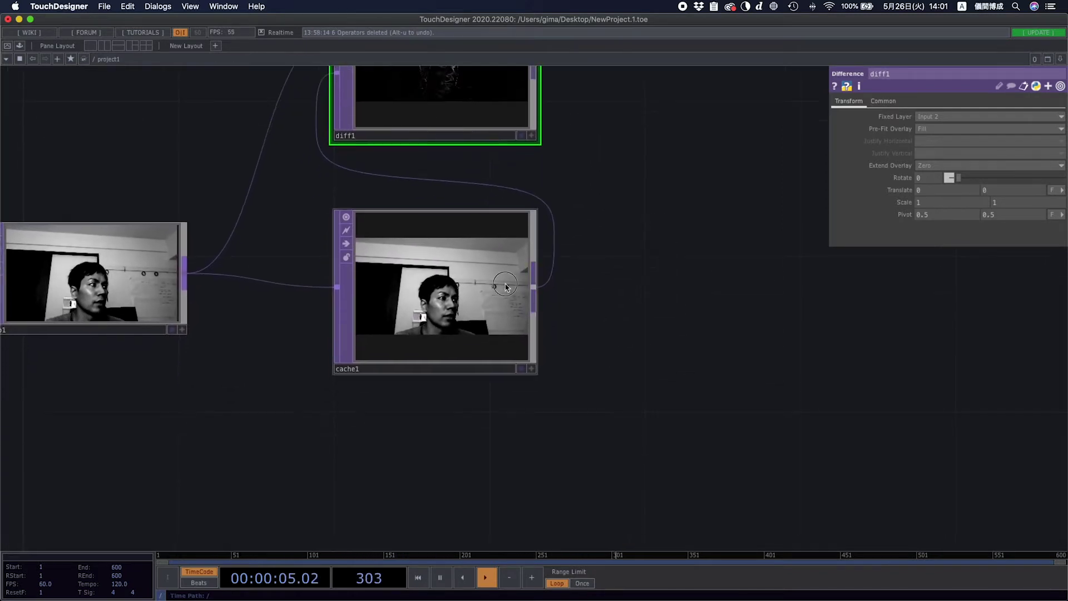
click(507, 287)
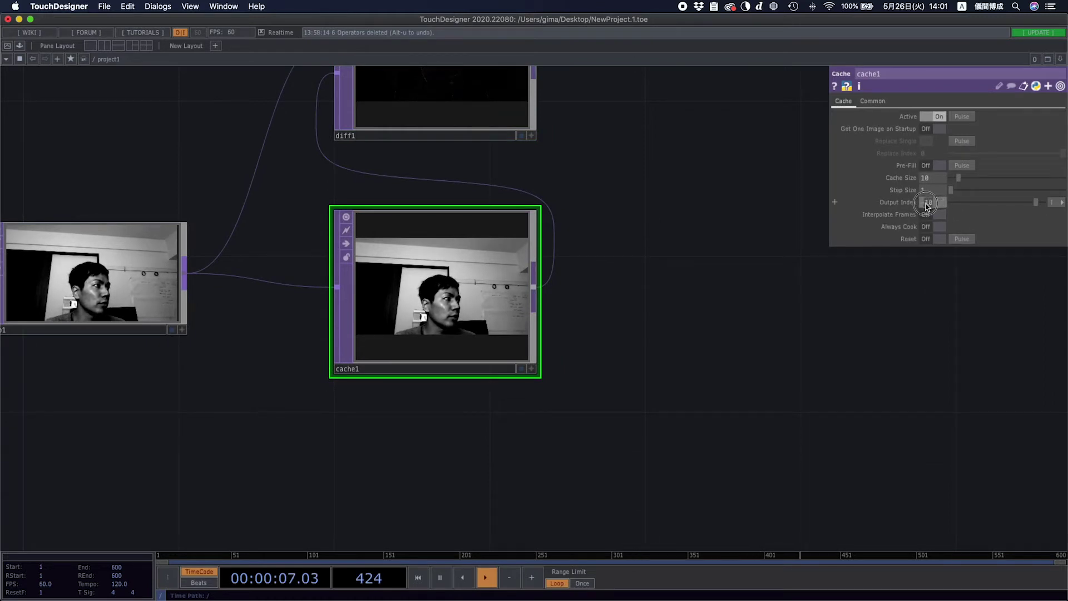
drag(926, 206, 792, 283)
scroll(644, 336, up, 2)
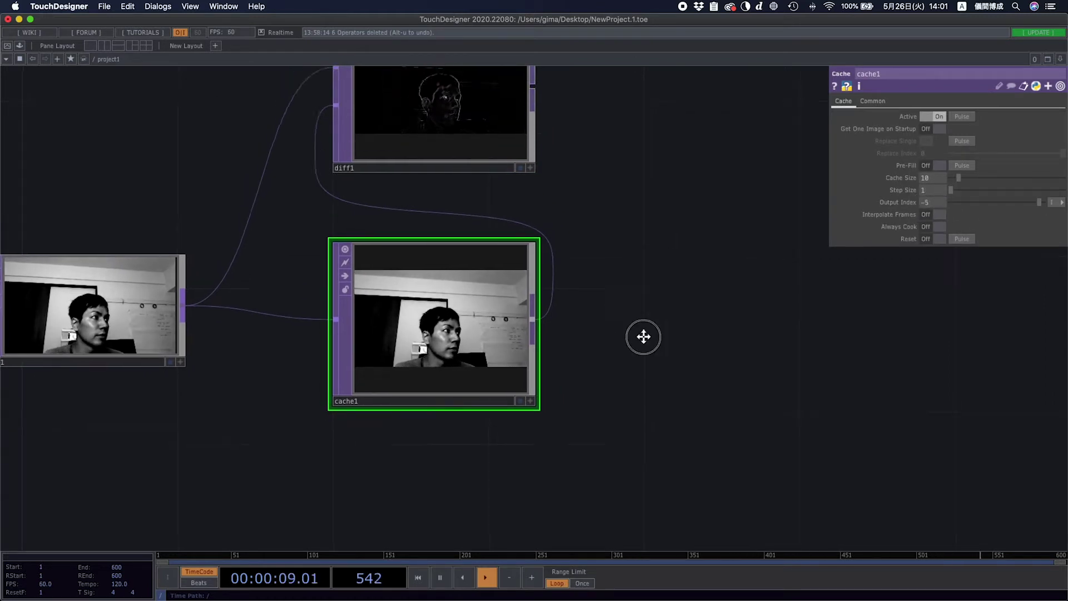
scroll(644, 336, up, 5)
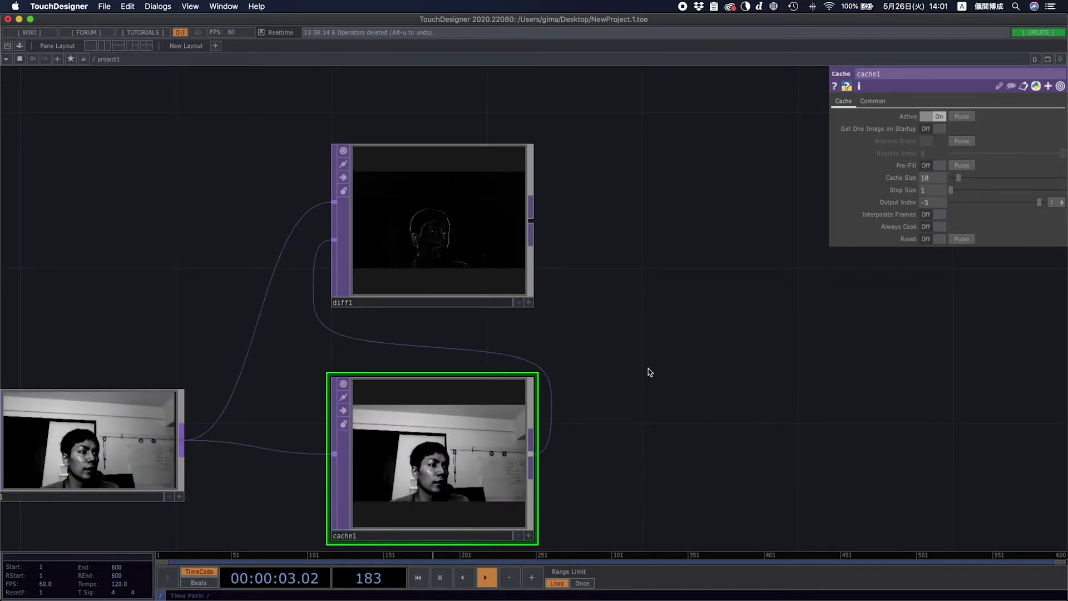
- Duplicate the Difference and Cache pair below the originals, keeping their connections to the Flip operator
scroll(632, 195, down, 8)
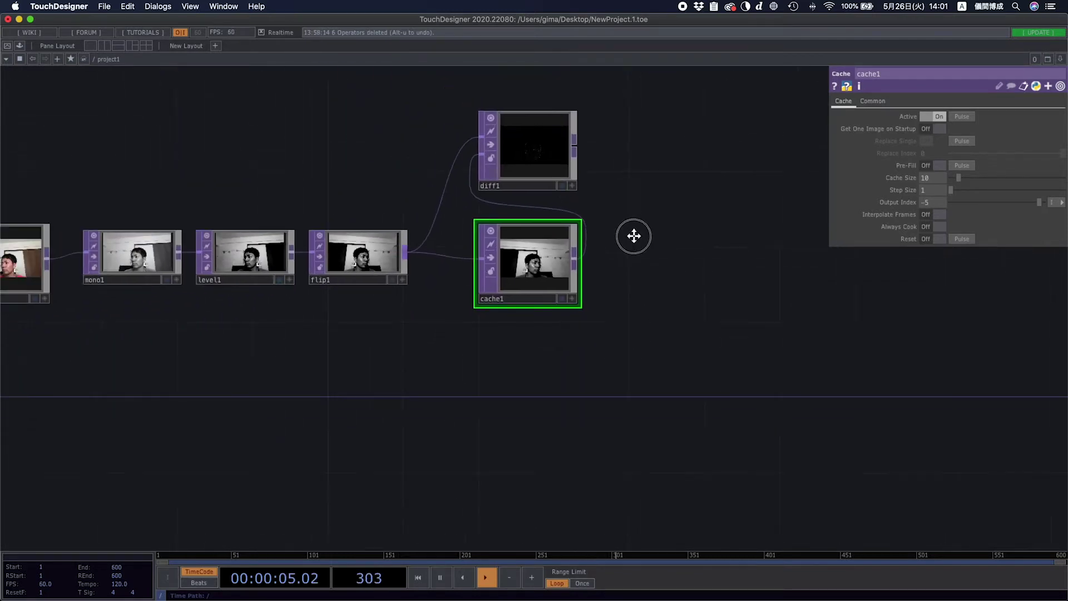
scroll(633, 236, right, 2)
scroll(633, 236, up, 2)
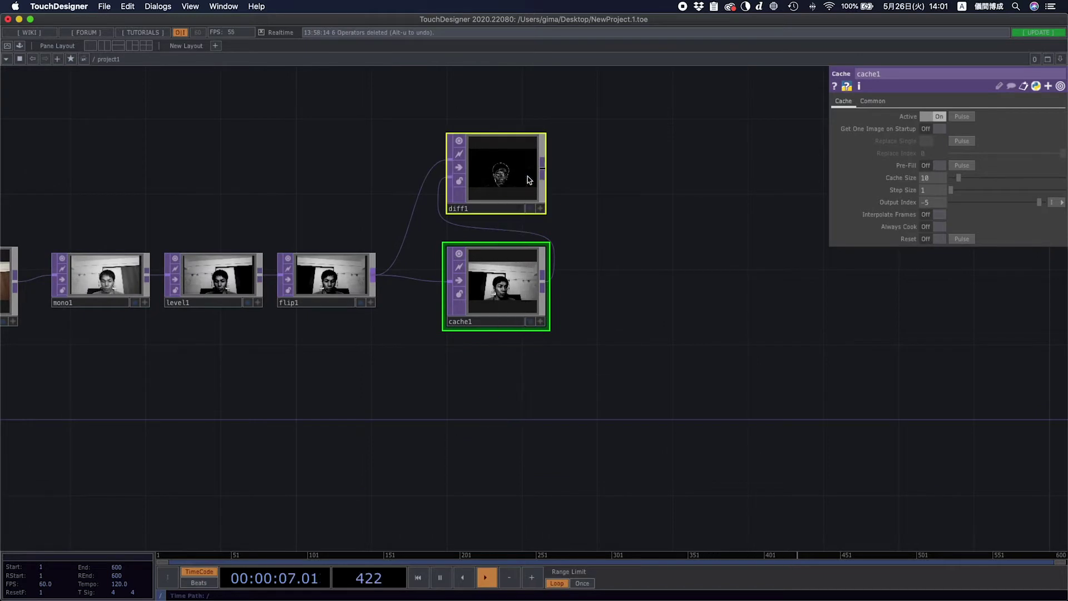
key(super+v)
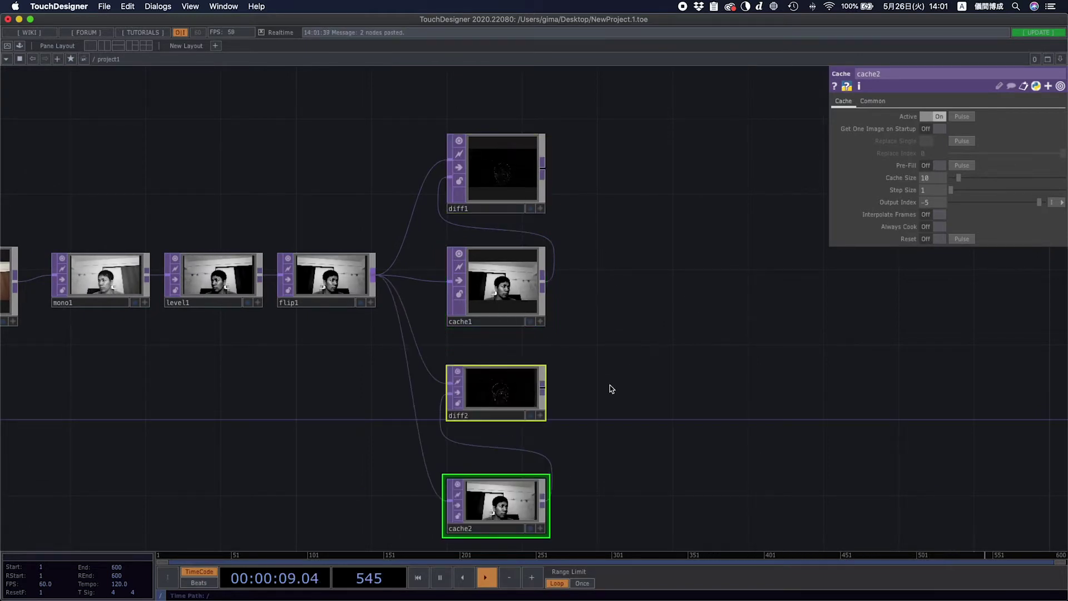
drag(621, 389, 636, 319)
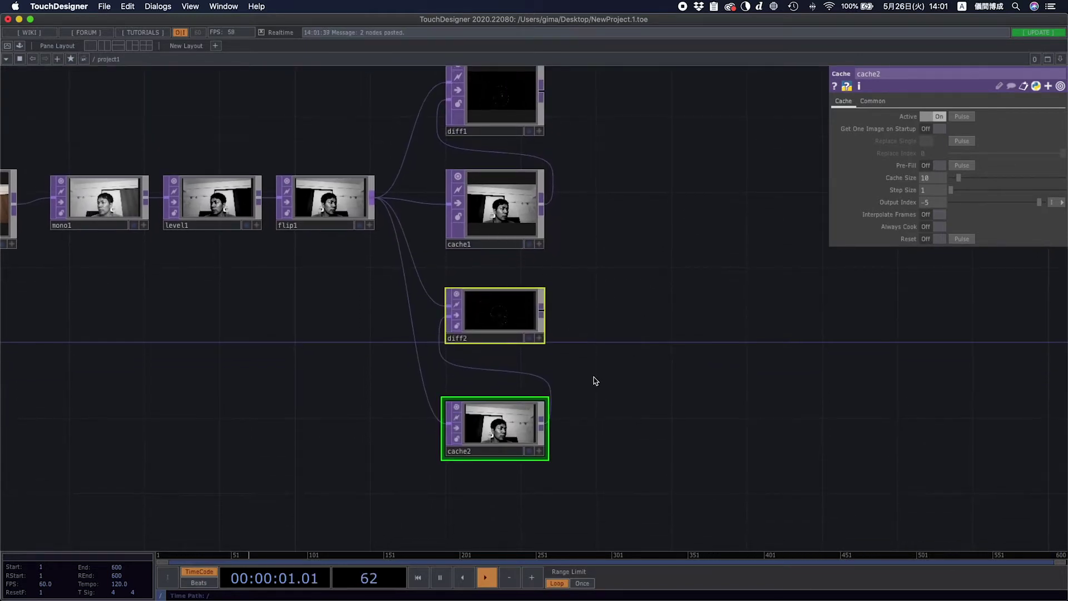
- Set the duplicated Cache operator's output index to -10
click(500, 426)
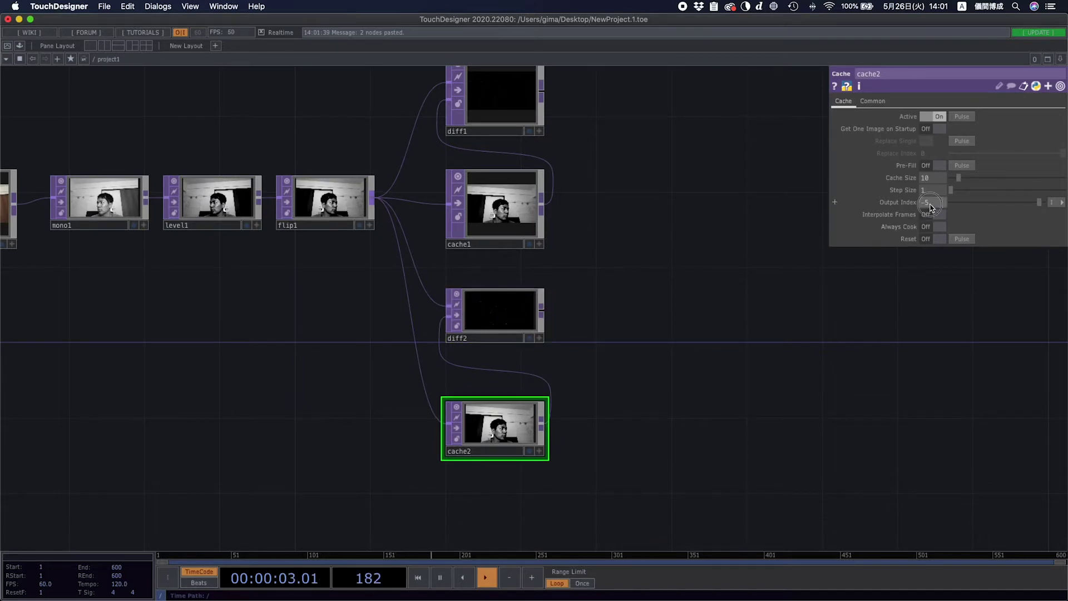
text(-10)
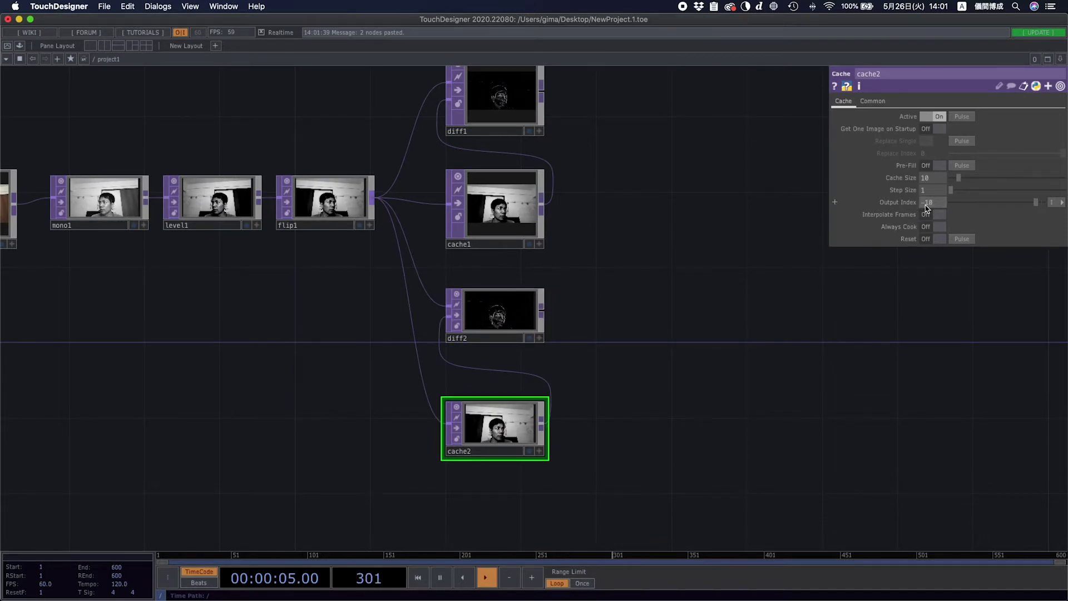
key(Return)
drag(738, 232, 722, 298)
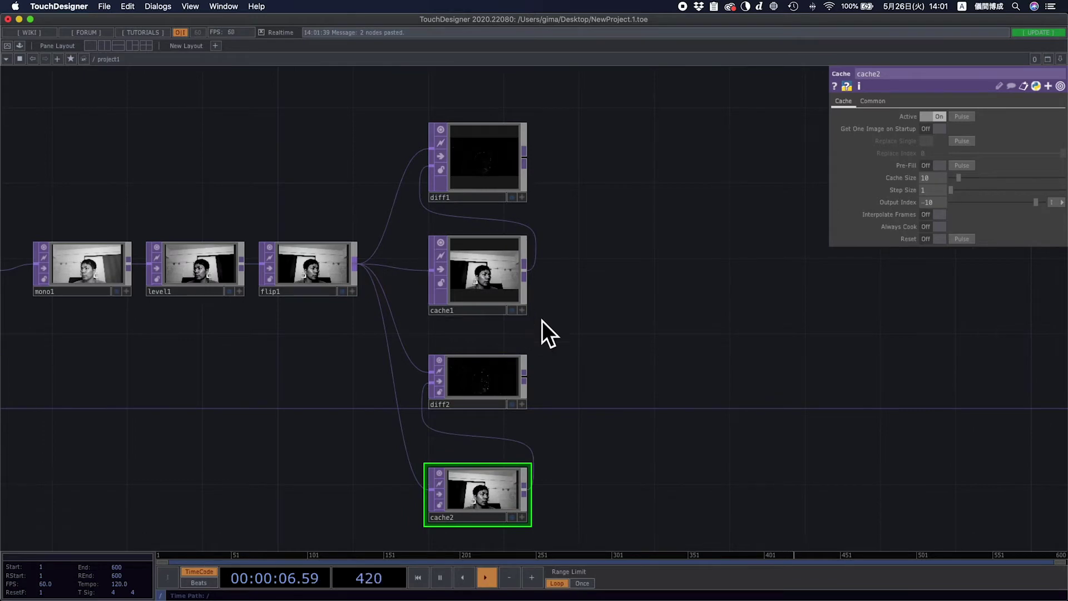
- Compare the live motion images of the two Difference operators
scroll(551, 236, right, 5)
right_click(559, 149)
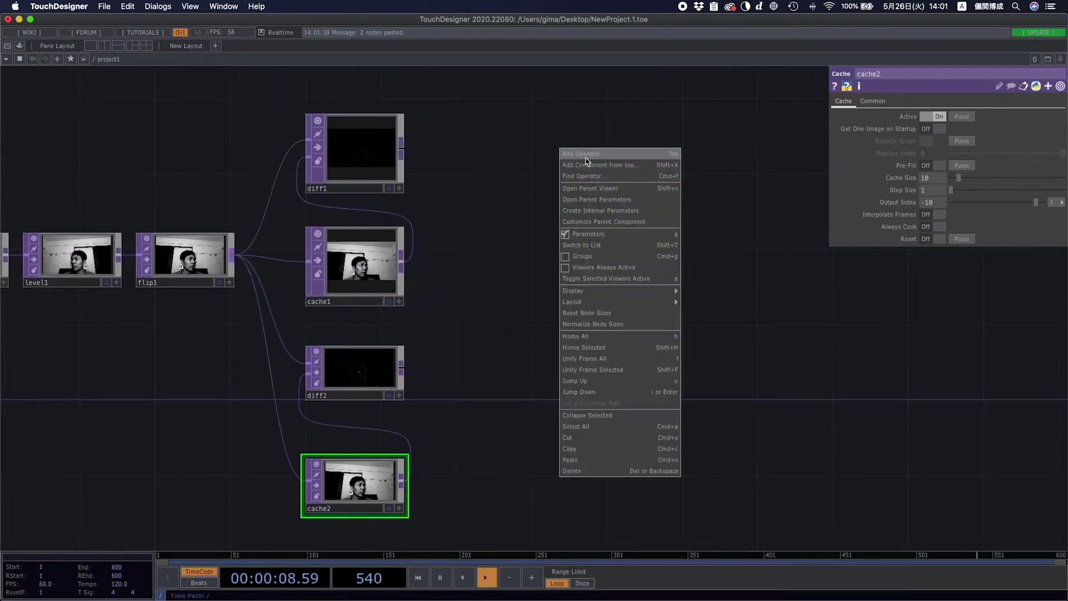
click(376, 379)
scroll(376, 379, up, 3)
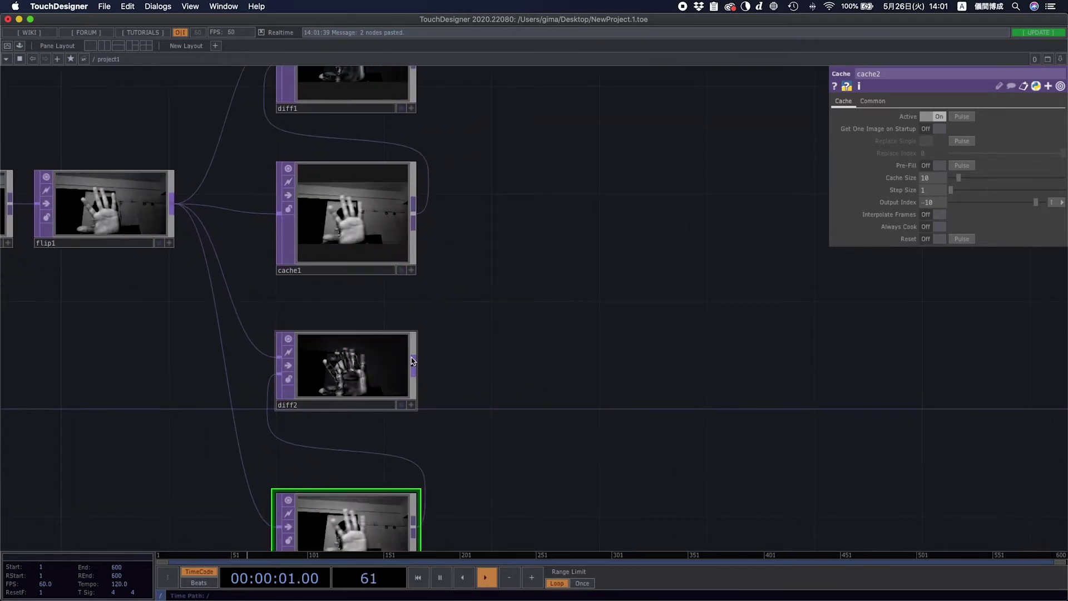
scroll(401, 278, up, 5)
click(327, 259)
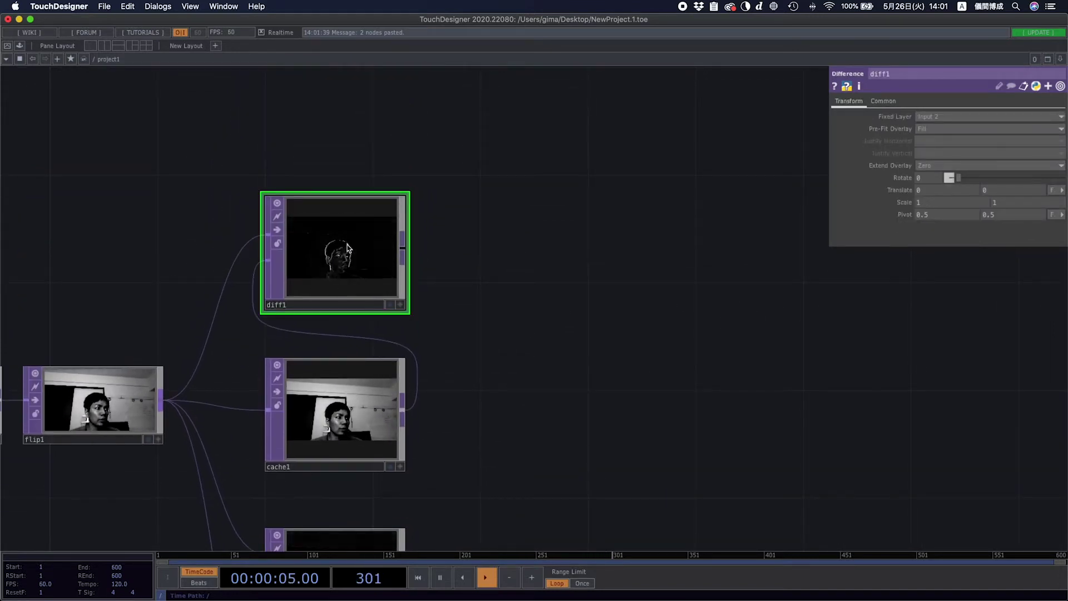
drag(515, 450, 506, 296)
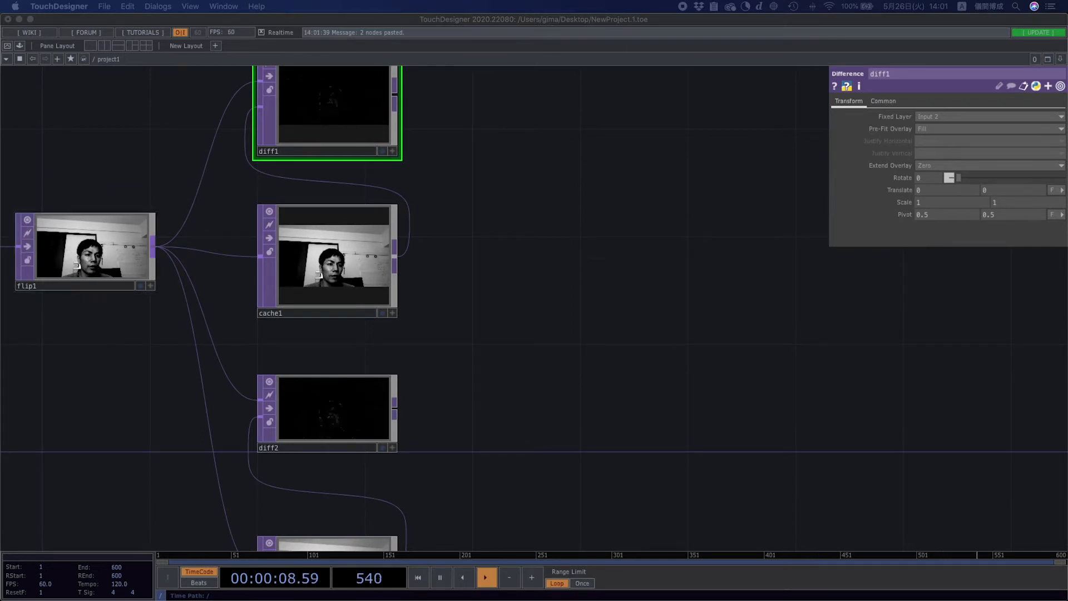
- Add a Composite TOP beyond the two Difference and Cache pairs
right_click(574, 269)
click(599, 165)
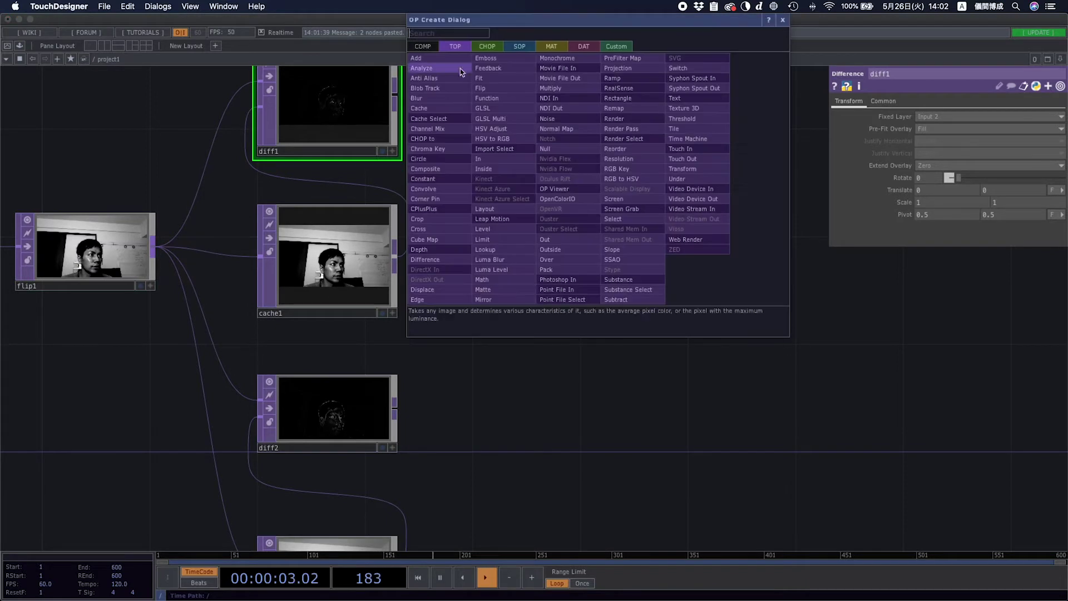
text(c)
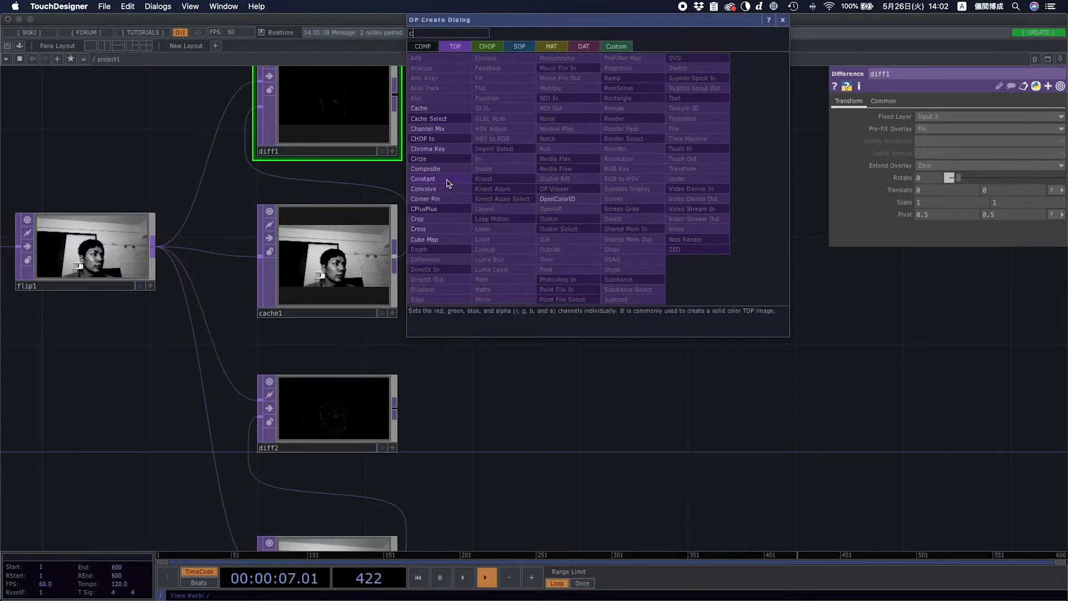
click(429, 168)
click(626, 266)
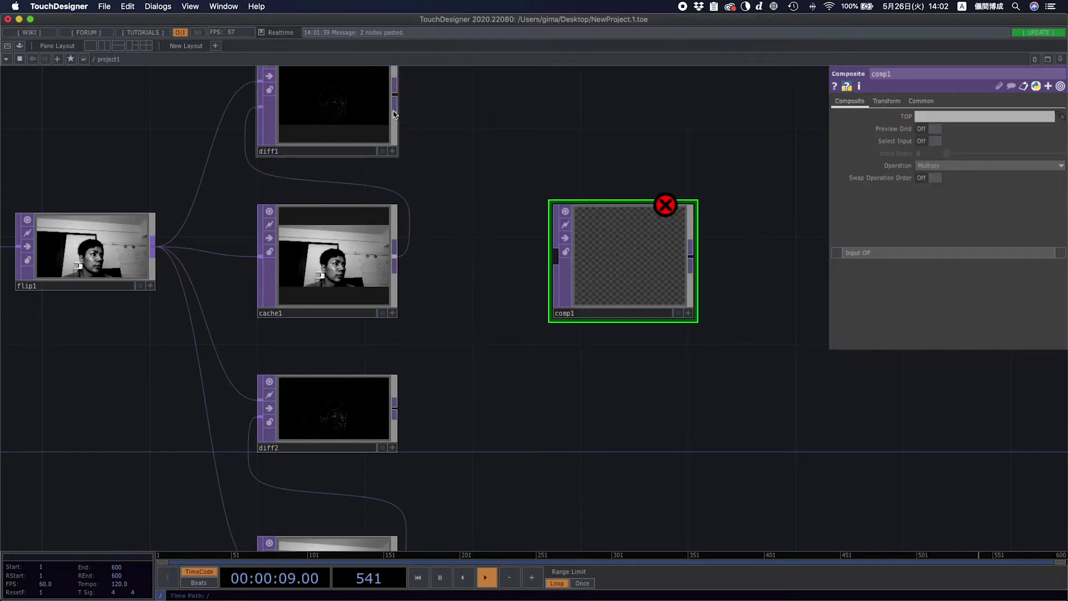
- Connect the outputs of both Difference operators to the Composite operator's input
click(547, 269)
scroll(422, 285, down, 3)
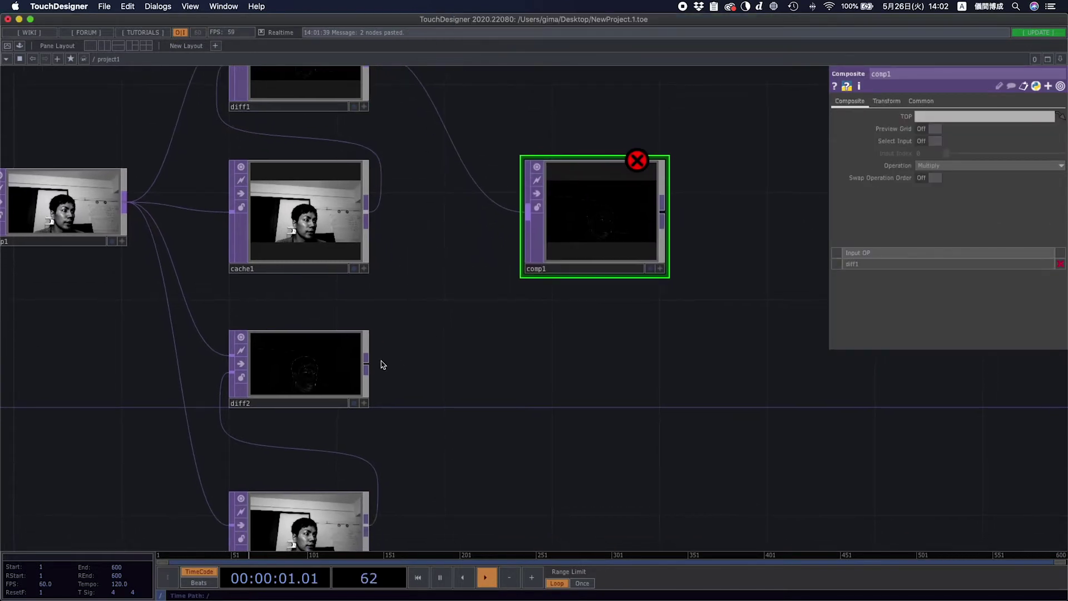
click(504, 213)
scroll(561, 334, up, 2)
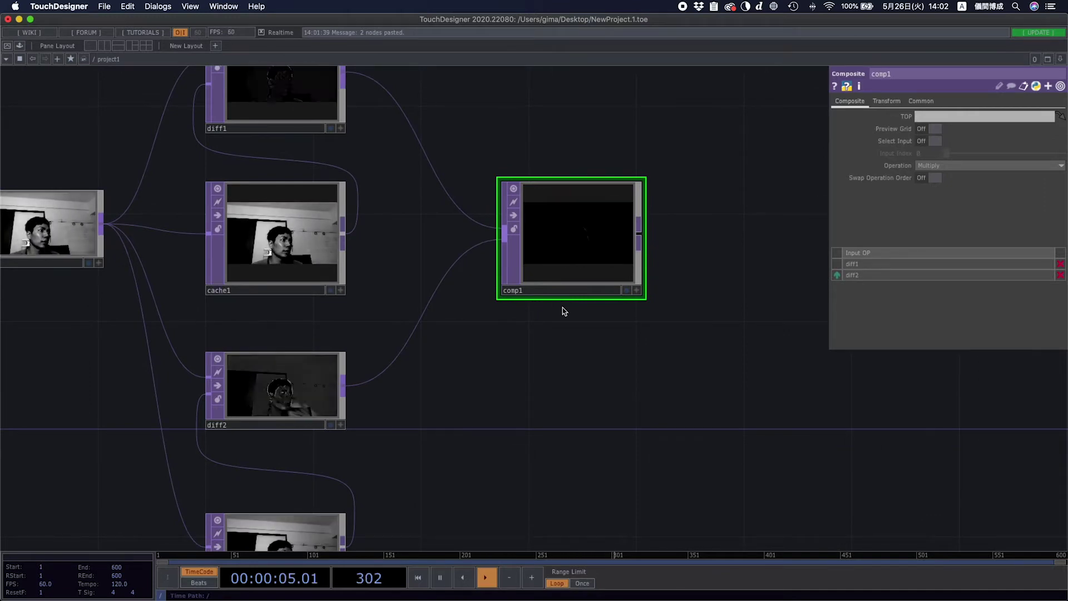
- Set the Composite operator's operation to Add
click(960, 167)
click(945, 176)
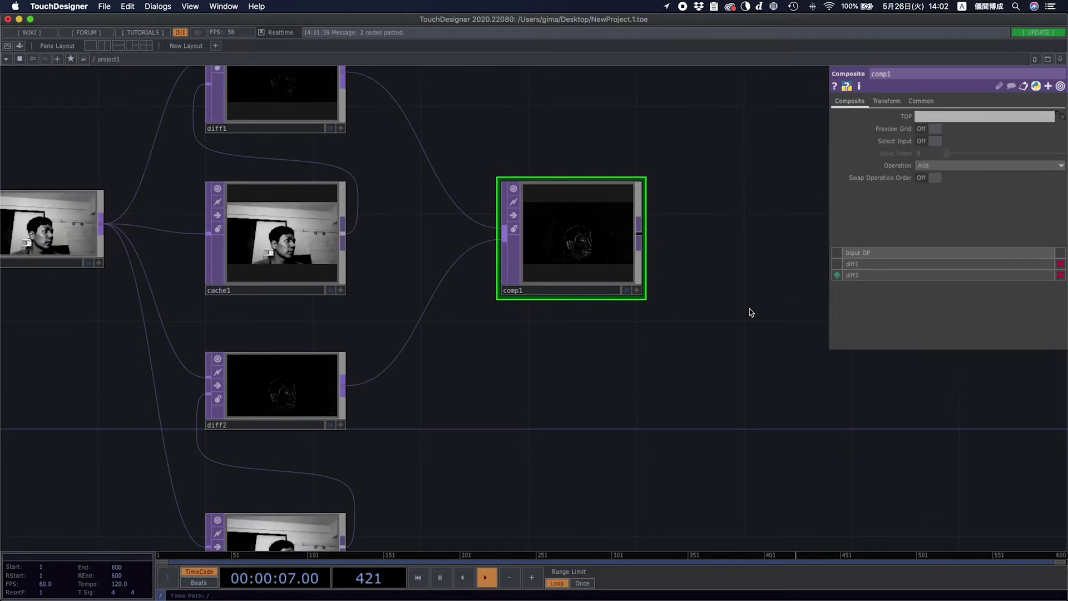
scroll(629, 251, up, 2)
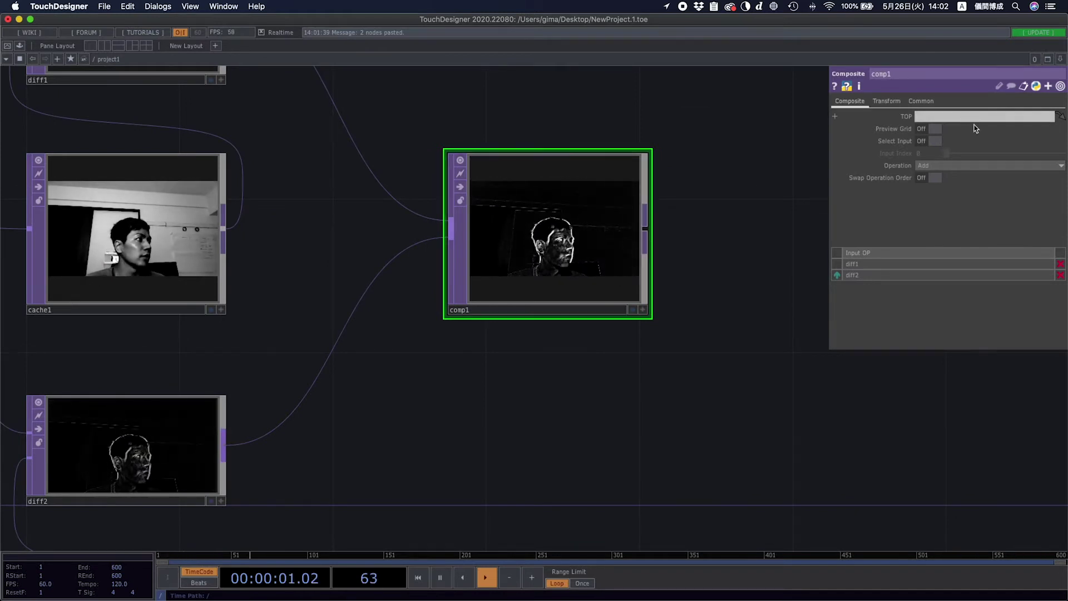
- Switch the Composite operation to Multiply and back to Add to compare the two blends
click(992, 167)
click(876, 222)
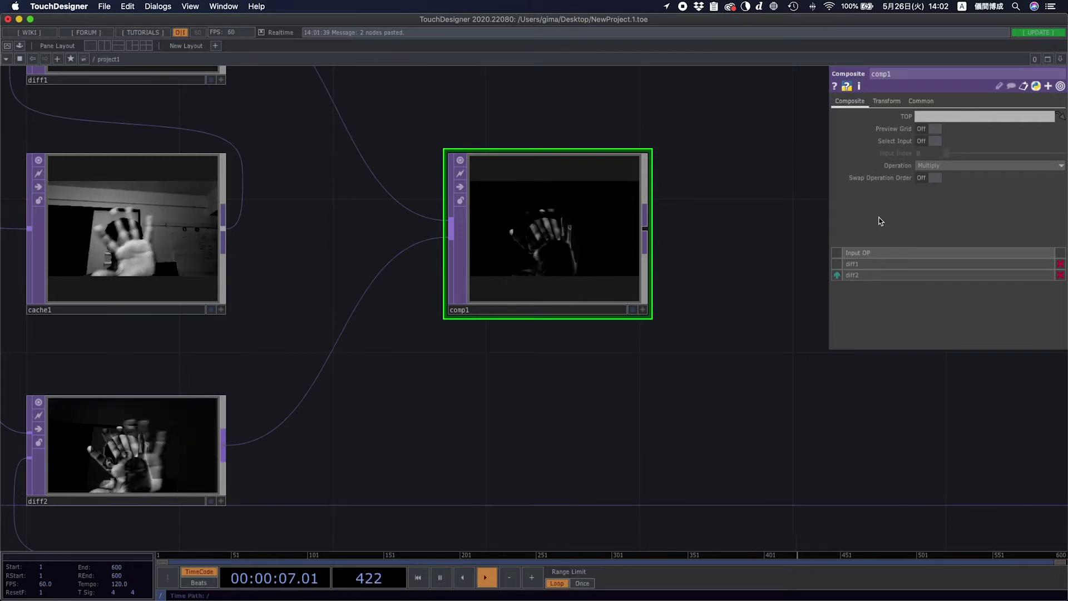
click(972, 169)
click(930, 177)
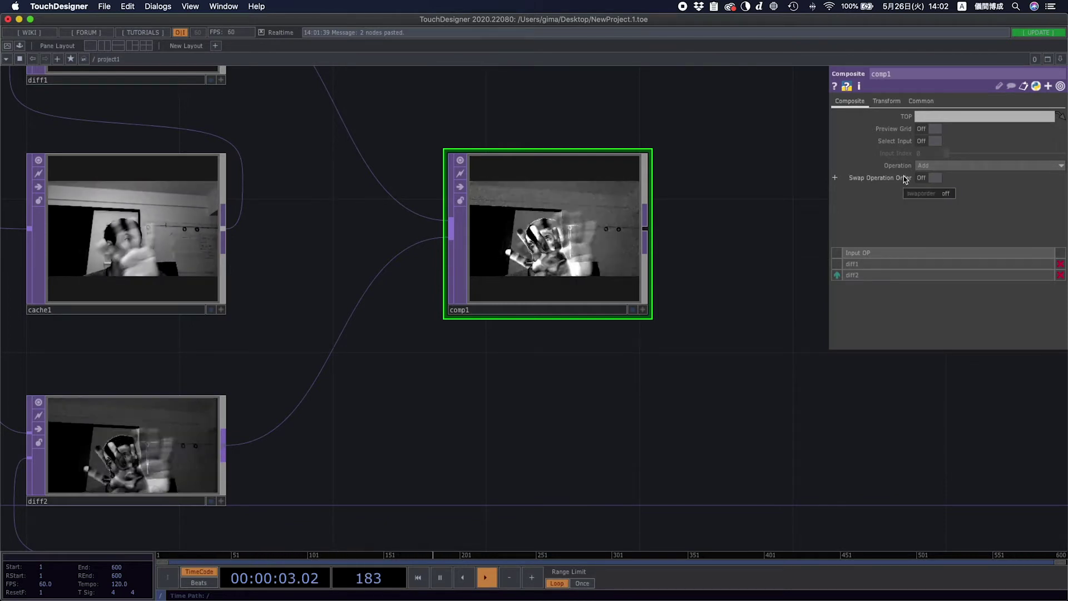
- Set the Composite operation to Multiply and check the blended image within the whole network
click(958, 166)
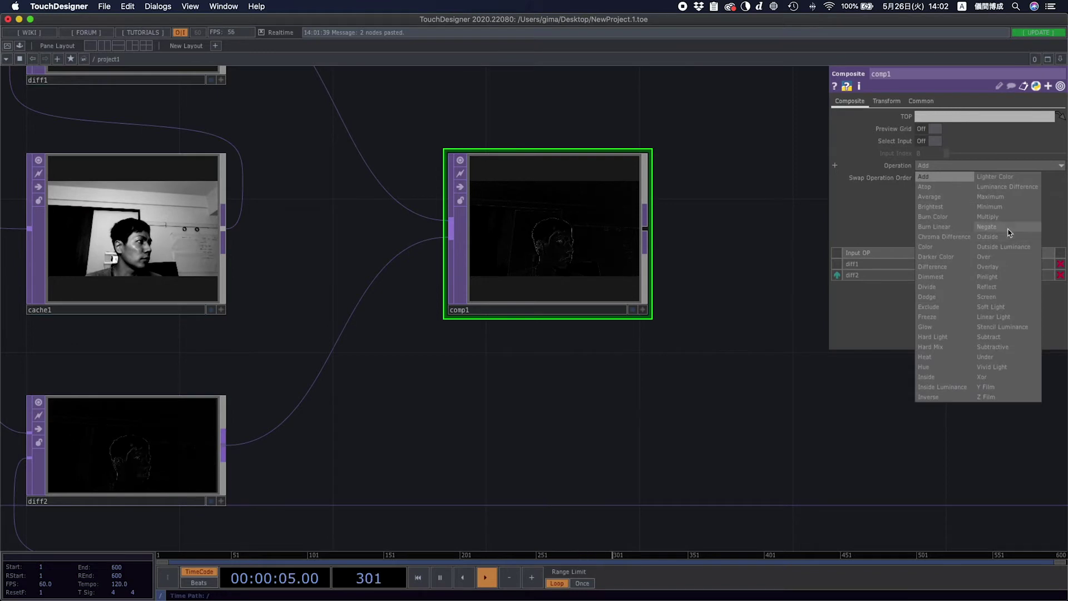
click(1000, 218)
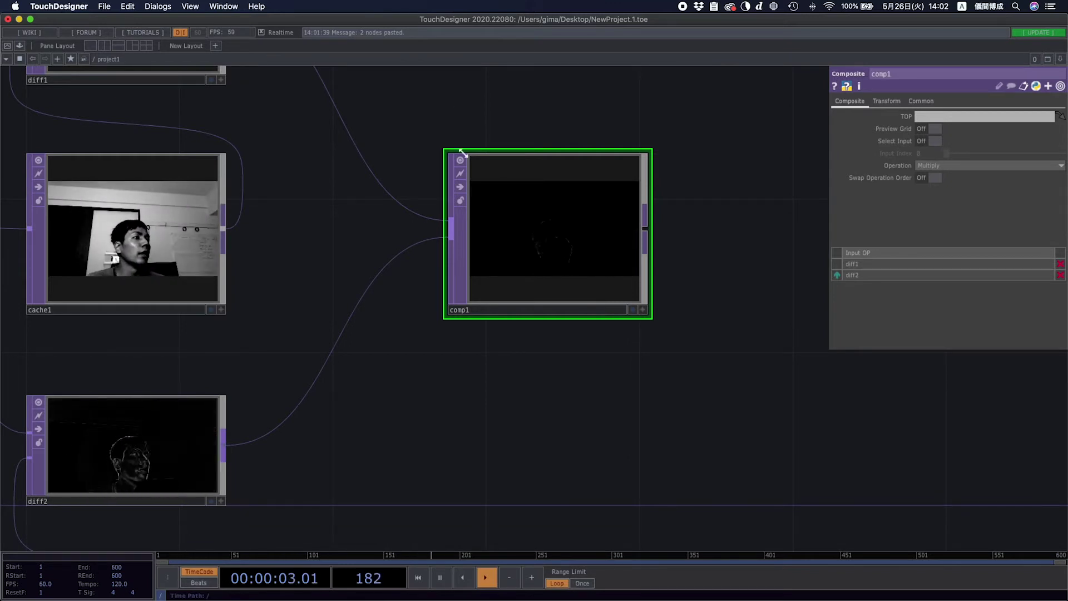
drag(581, 409, 573, 408)
scroll(573, 412, down, 5)
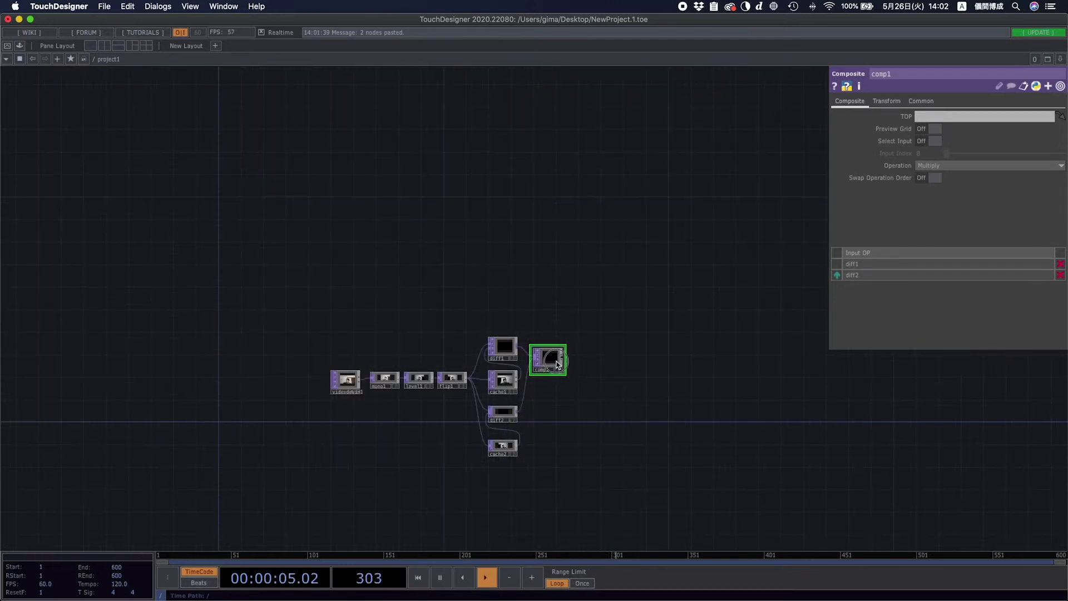
scroll(579, 410, up, 5)
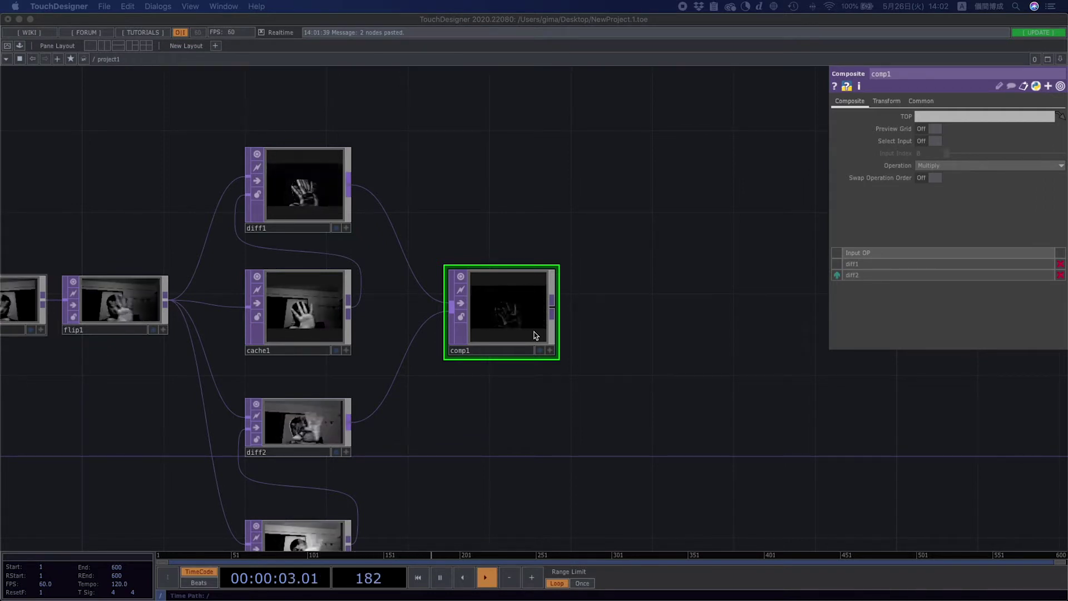
- Add a Constant TOP in the empty space below the Composite operator
drag(721, 322, 570, 288)
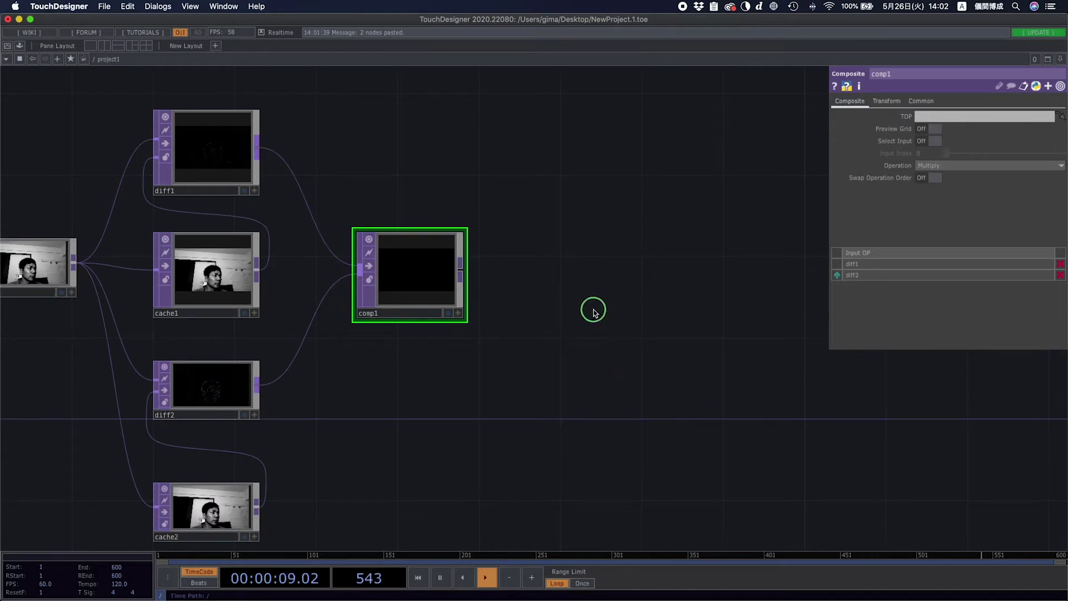
right_click(628, 227)
click(659, 119)
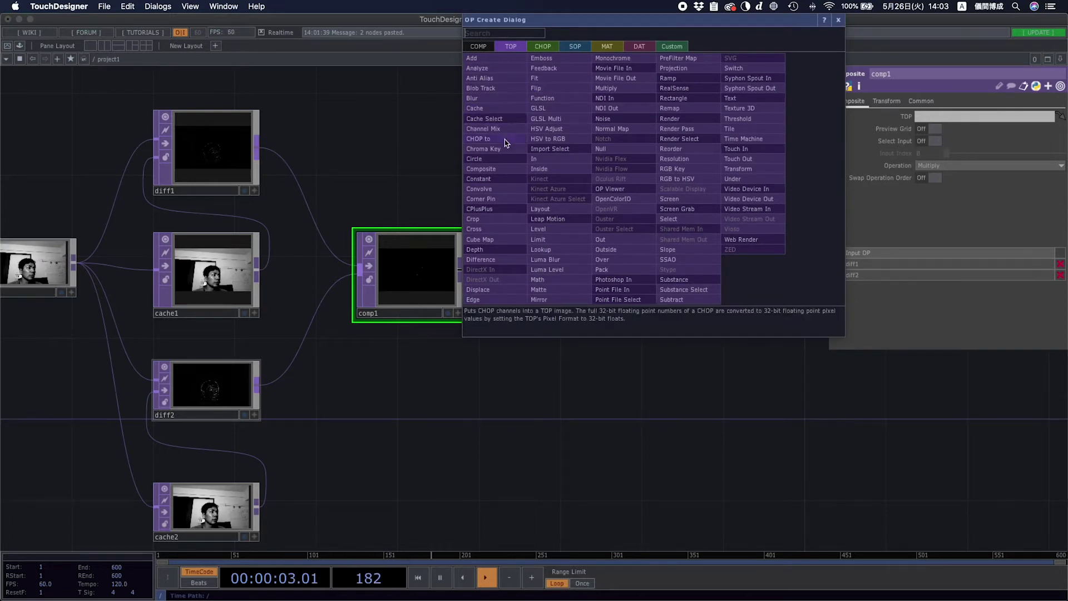
click(494, 181)
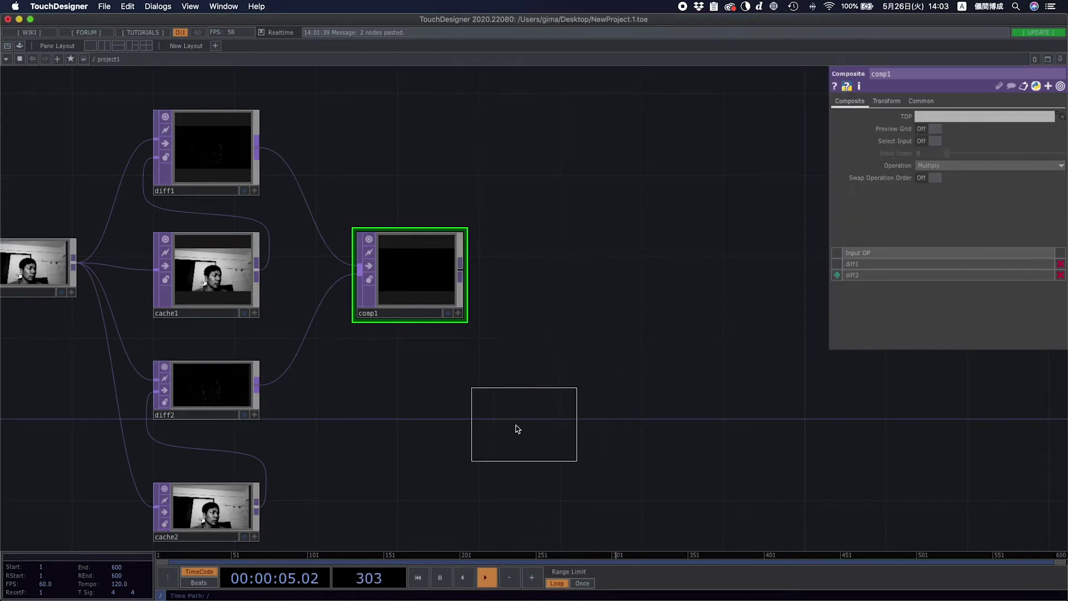
click(503, 411)
scroll(593, 356, down, 2)
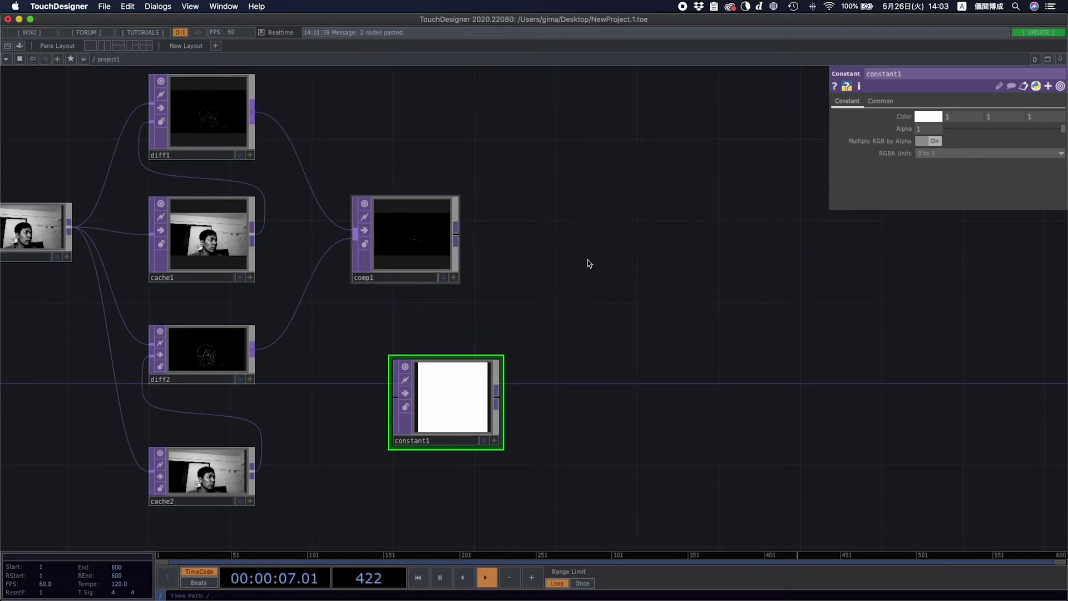
- Set the Constant operator's resolution to 1280 x 720
click(882, 102)
click(1059, 129)
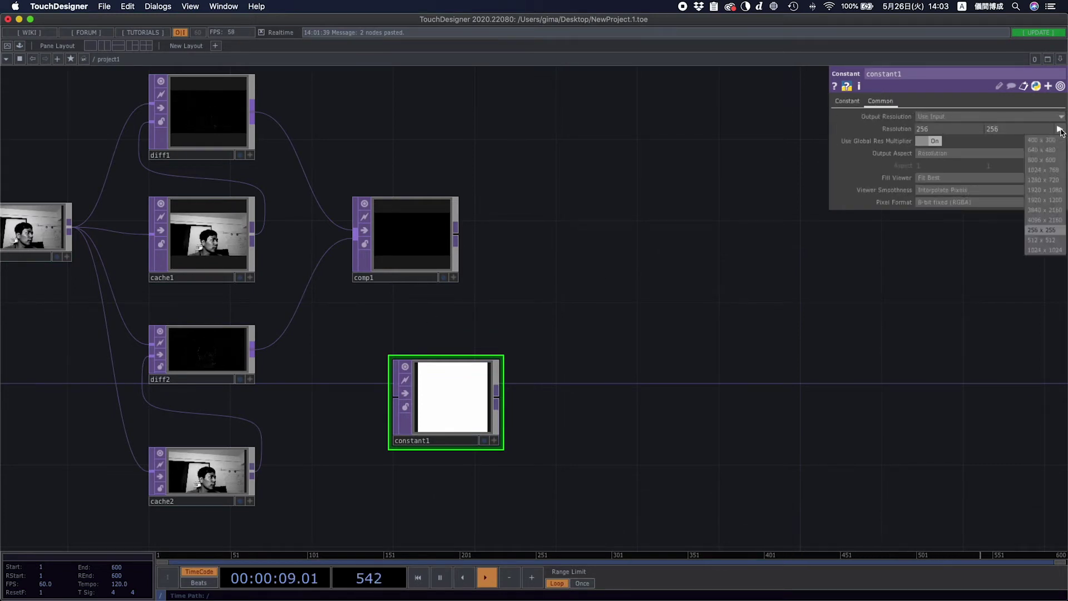
click(1052, 183)
scroll(566, 422, right, 3)
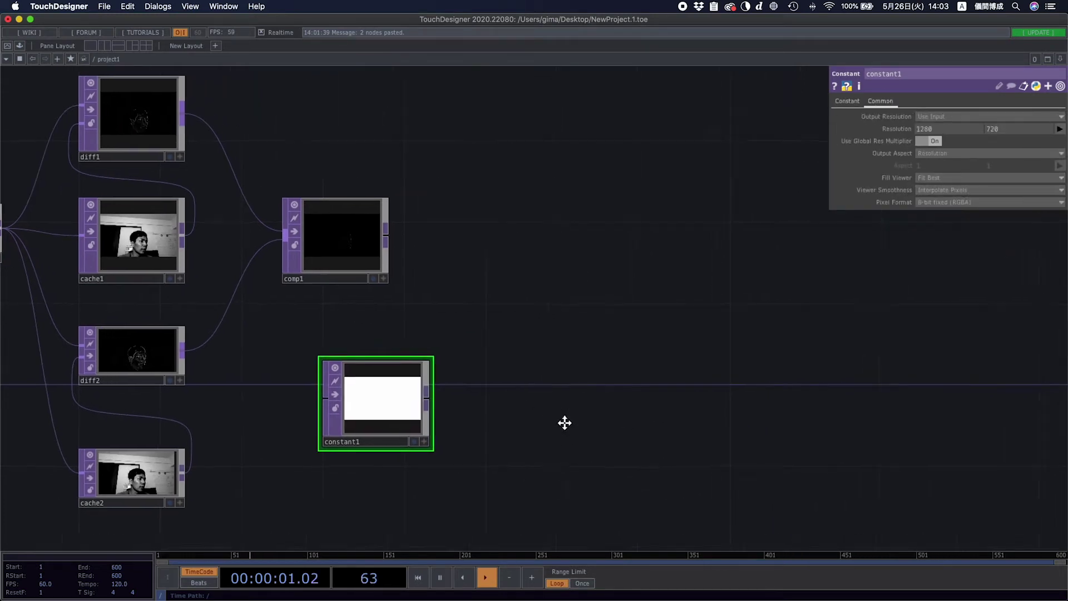
- Add an HSV Adjust TOP beside the Constant and connect the Constant's output to it
right_click(485, 401)
click(507, 276)
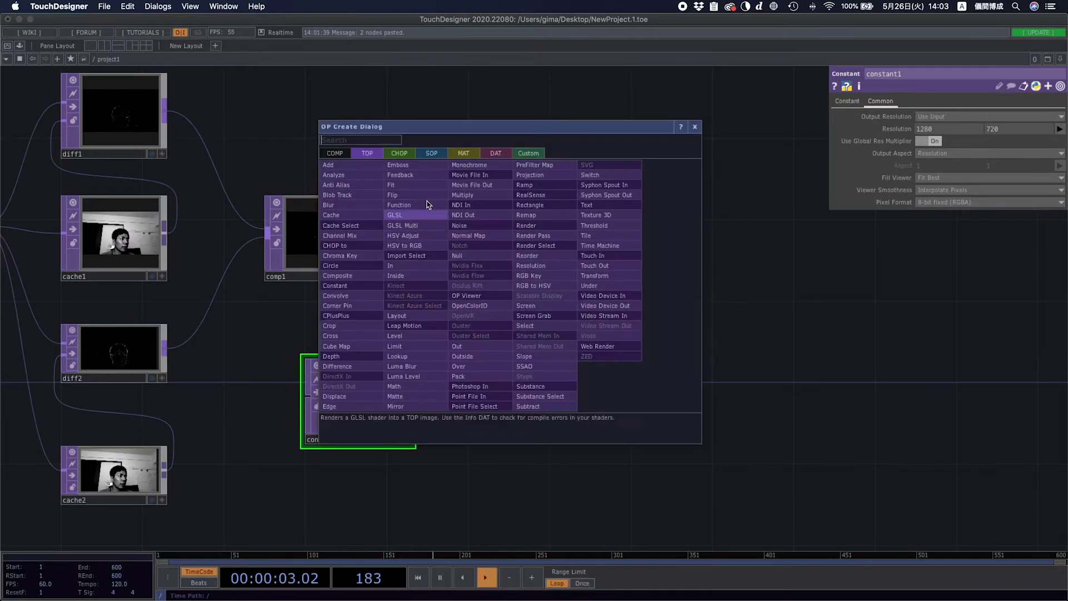
click(389, 153)
click(369, 153)
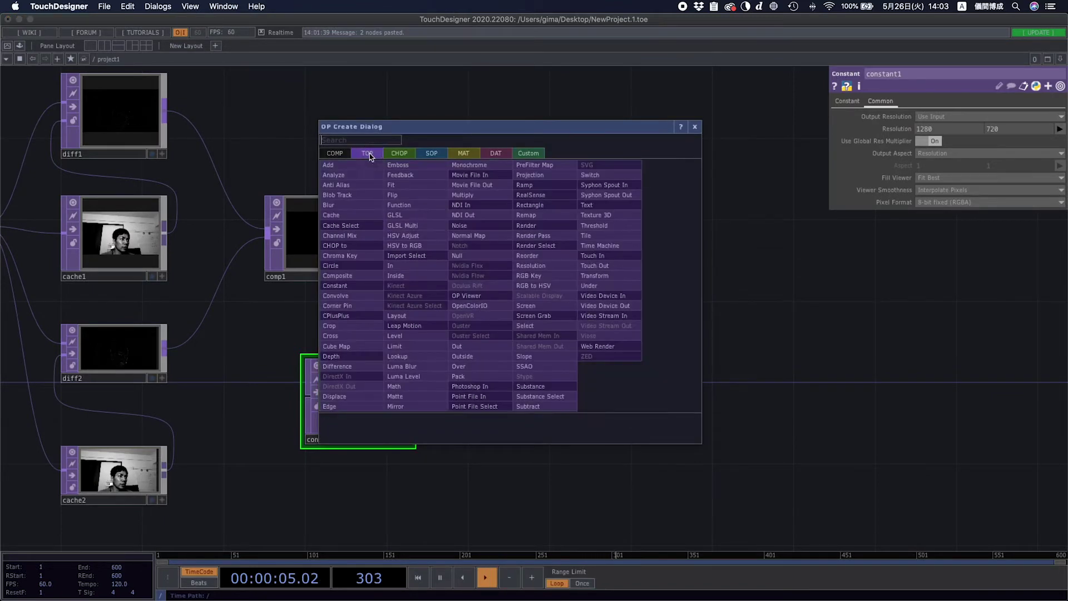
click(422, 240)
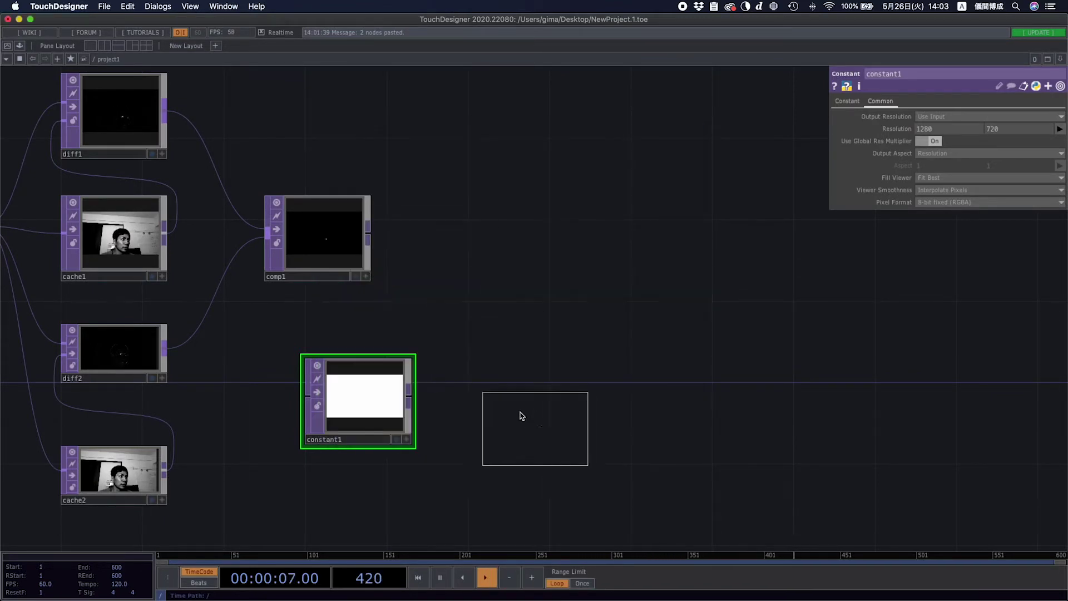
click(503, 384)
drag(409, 399, 505, 400)
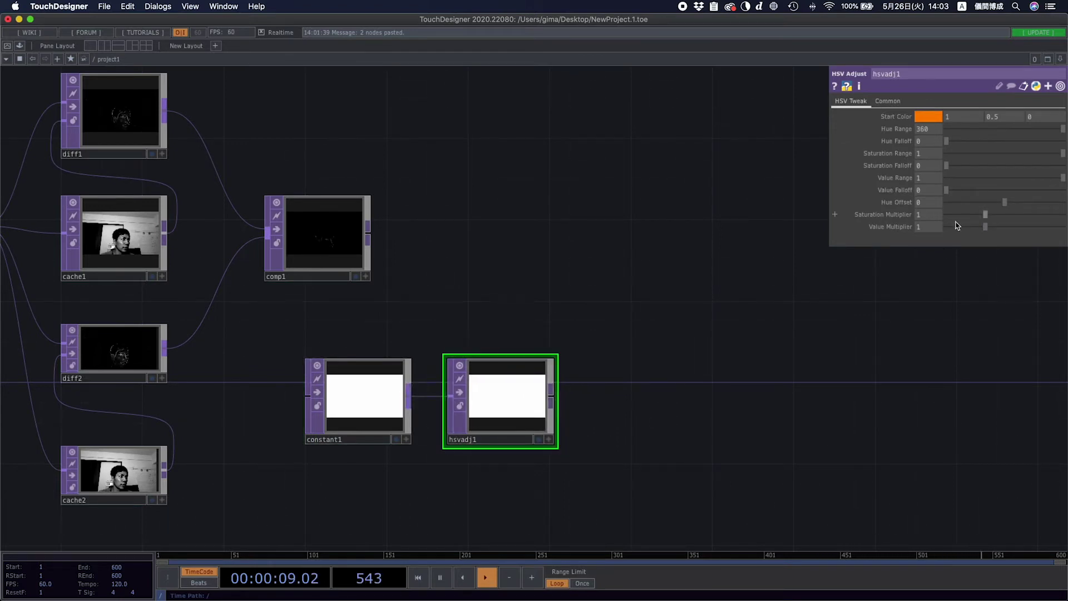
- Change the Constant operator's color to yellow
click(386, 410)
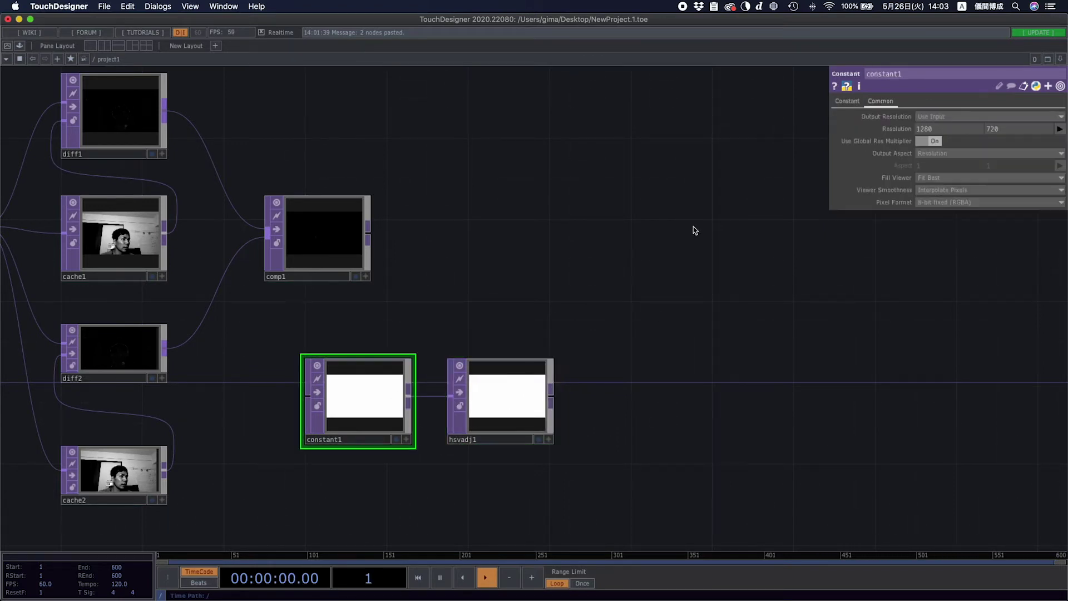
click(857, 105)
click(921, 118)
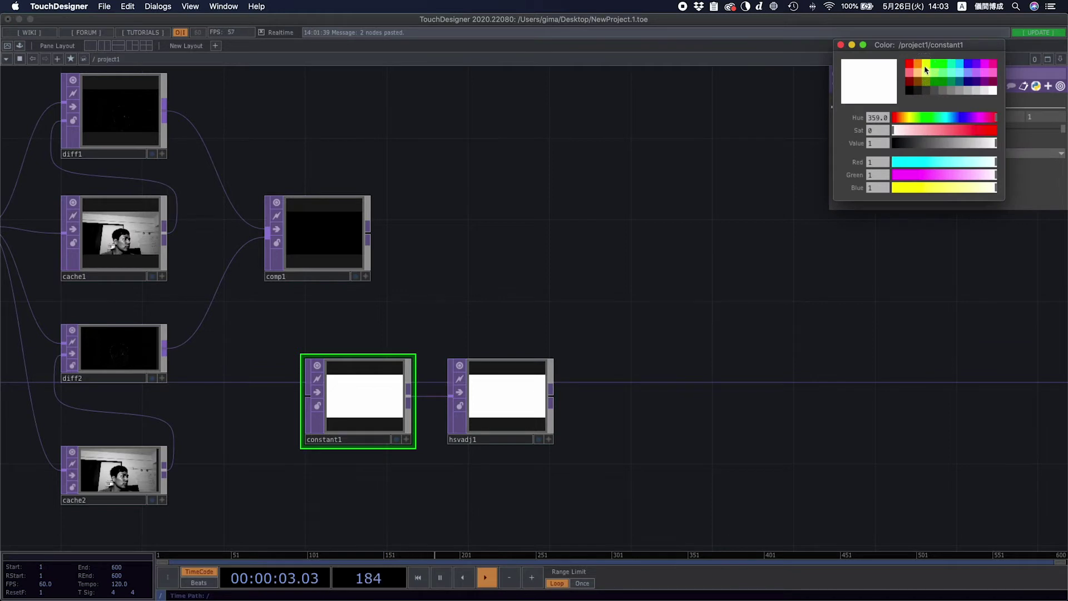
click(926, 69)
scroll(603, 334, up, 1)
- Try a Hue Offset of 106 on the HSV Adjust operator
click(508, 403)
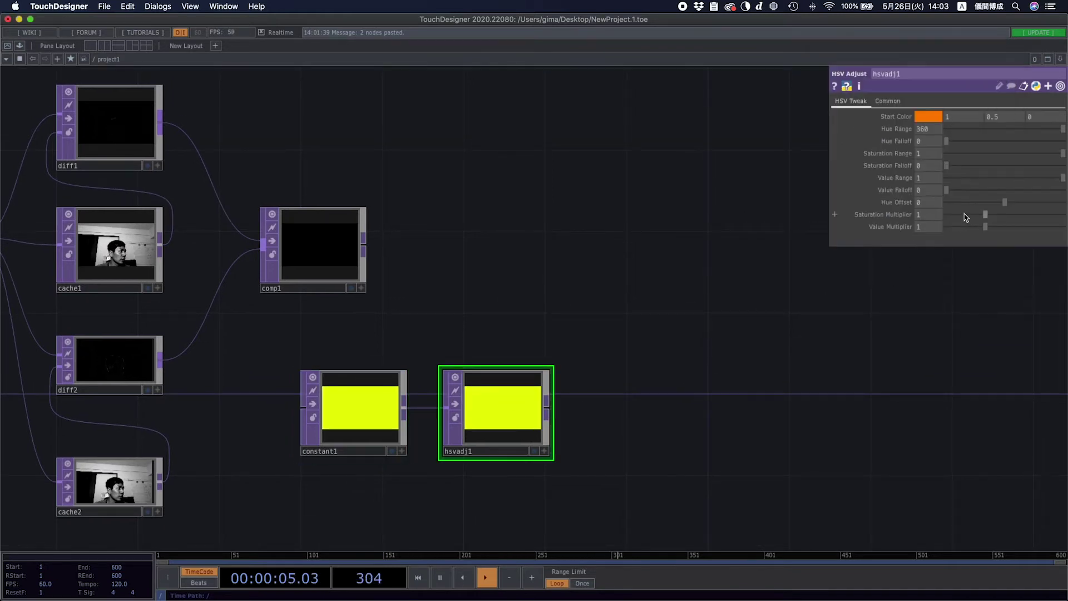
mouse_move(1005, 201)
mouse_down()
mouse_move(966, 204)
mouse_move(1051, 207)
mouse_move(1021, 203)
mouse_up()
scroll(329, 491, down, 3)
- Add an LFO CHOP below the Constant operator
right_click(393, 437)
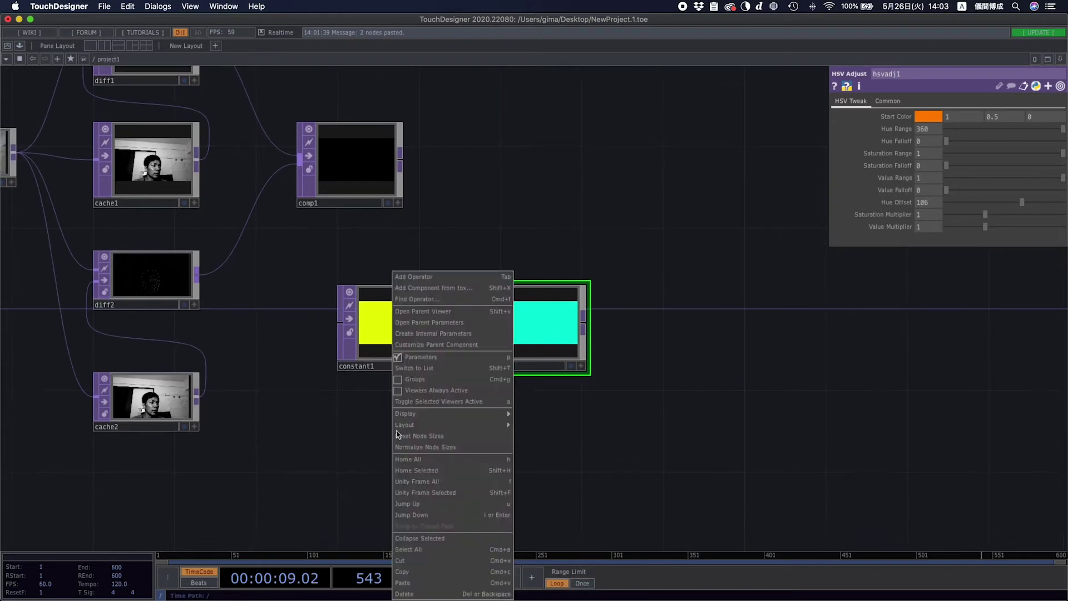
click(414, 277)
click(309, 149)
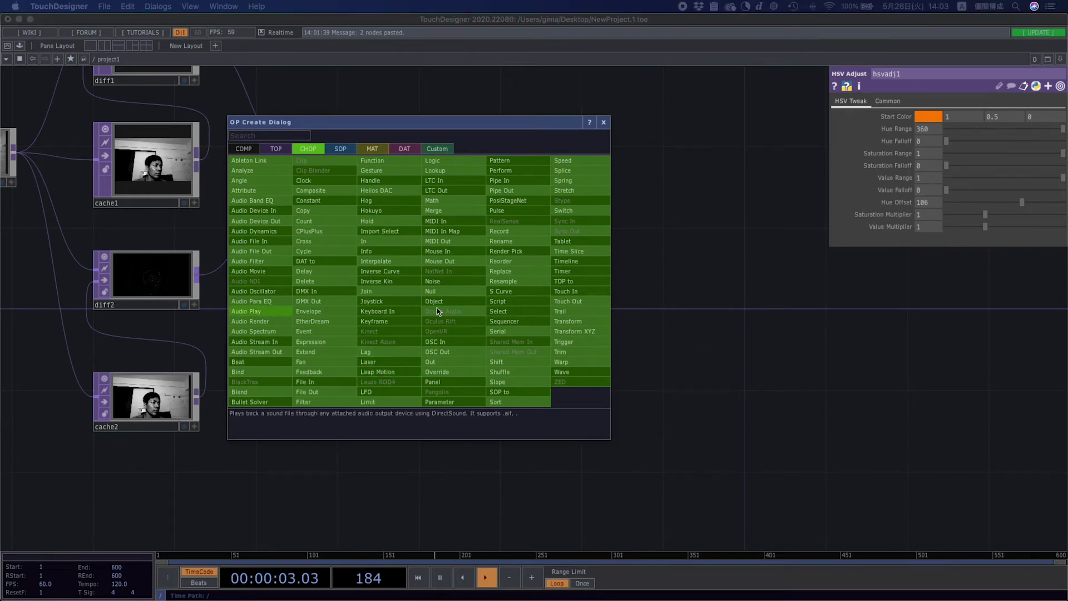
click(388, 394)
click(385, 452)
drag(581, 414, 585, 366)
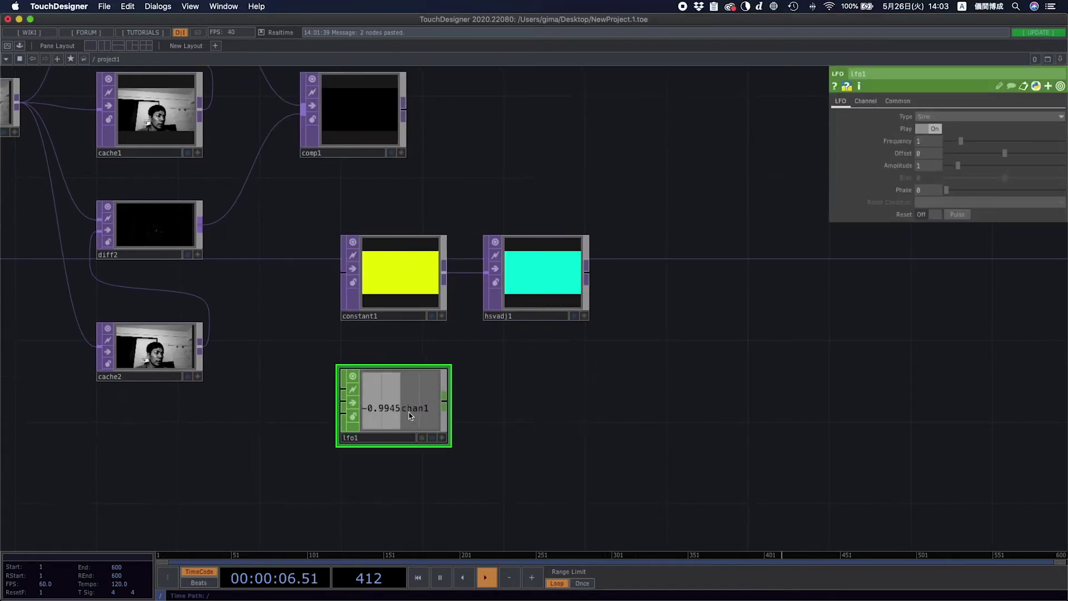
- Set the LFO's frequency to 0.1
click(928, 141)
text(0)
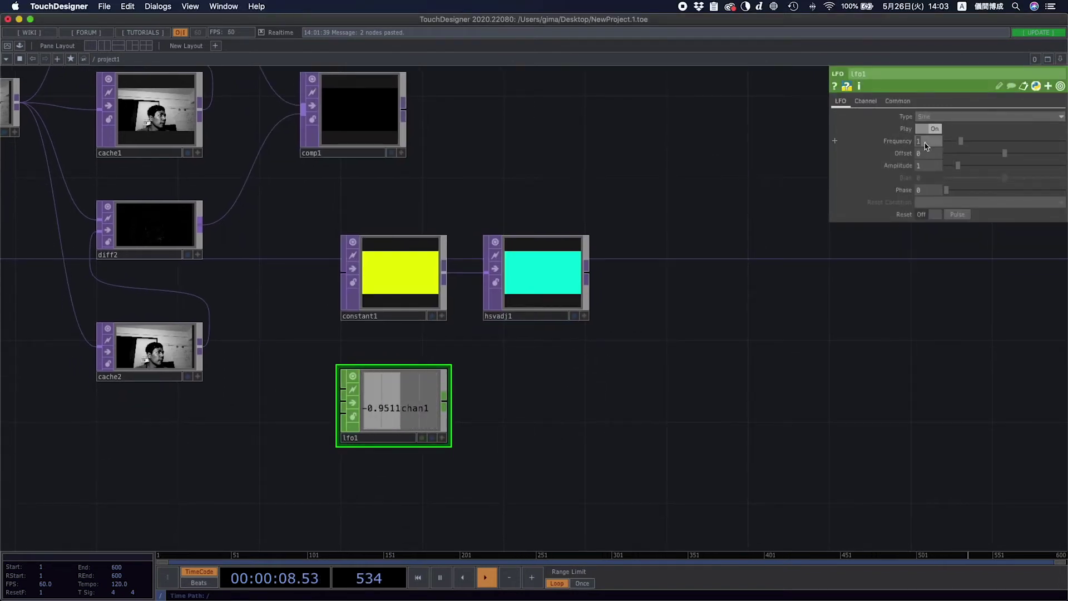
text(.1)
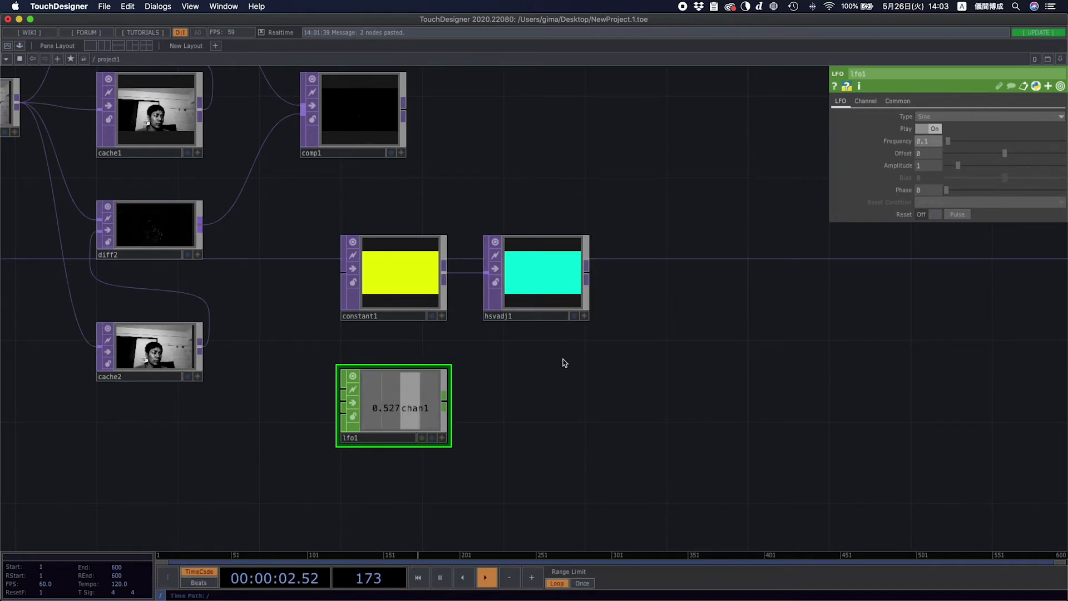
- Test the HSV Adjust's Hue Offset with values including -138, 0, 360 and 298 to compare the resulting colors
click(508, 309)
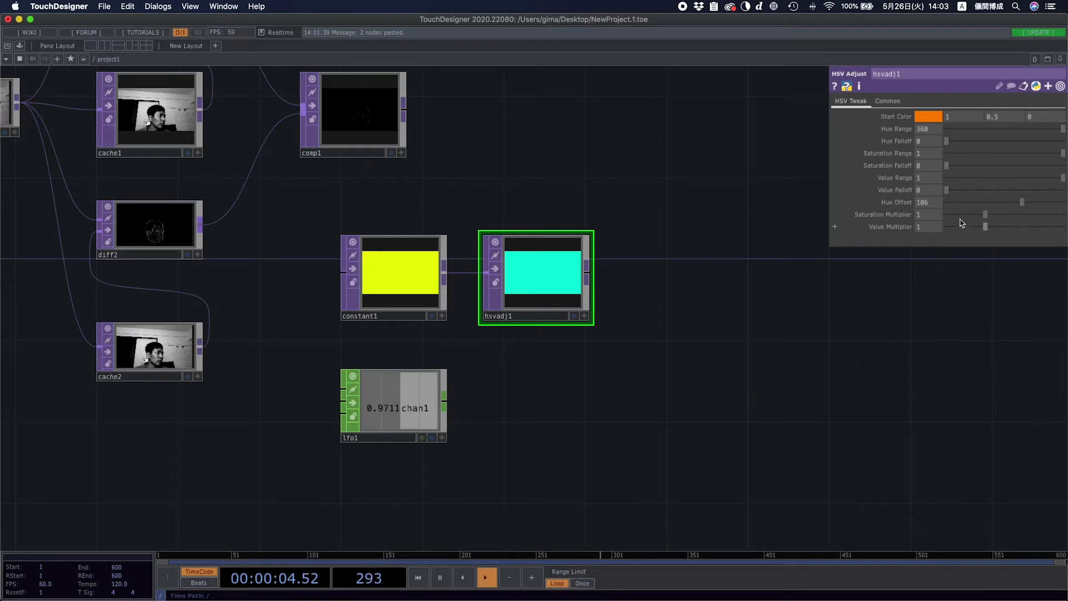
mouse_move(996, 209)
mouse_down()
mouse_move(944, 207)
mouse_move(987, 209)
mouse_up()
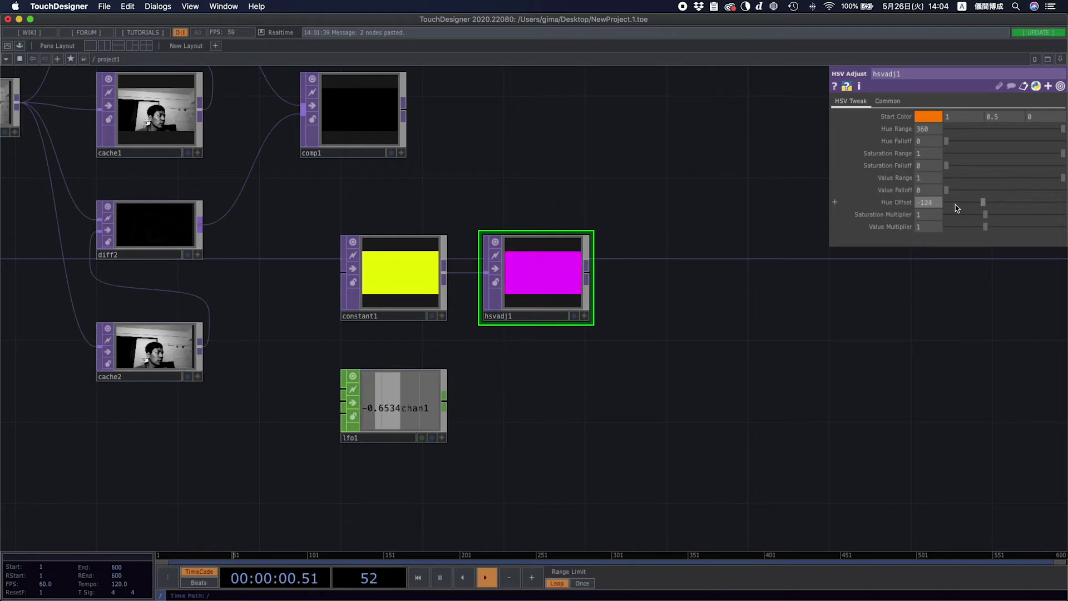
text(0)
key(Return)
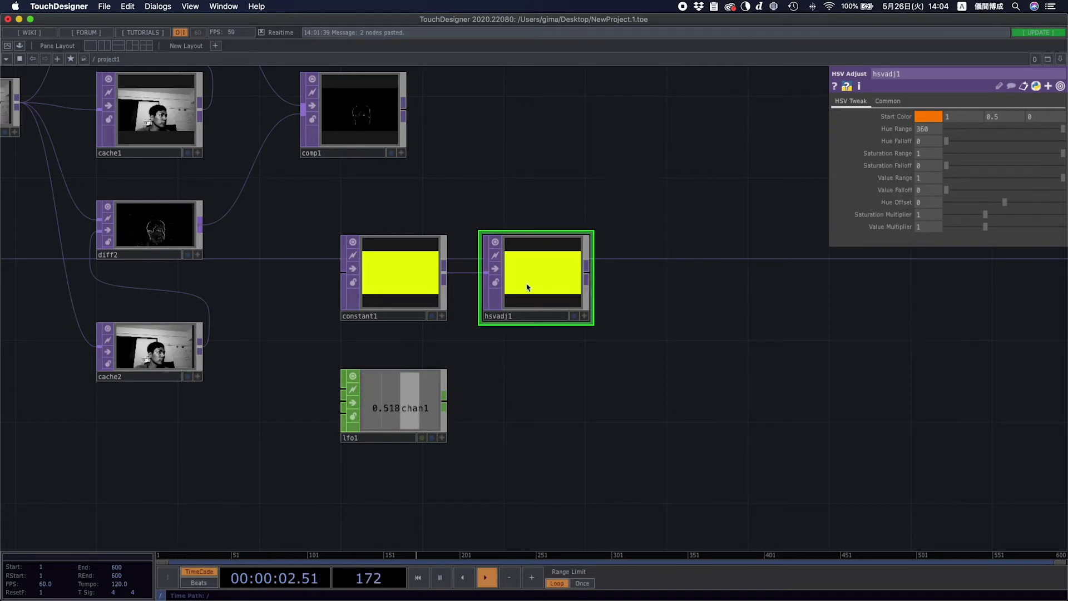
drag(1007, 205, 1064, 206)
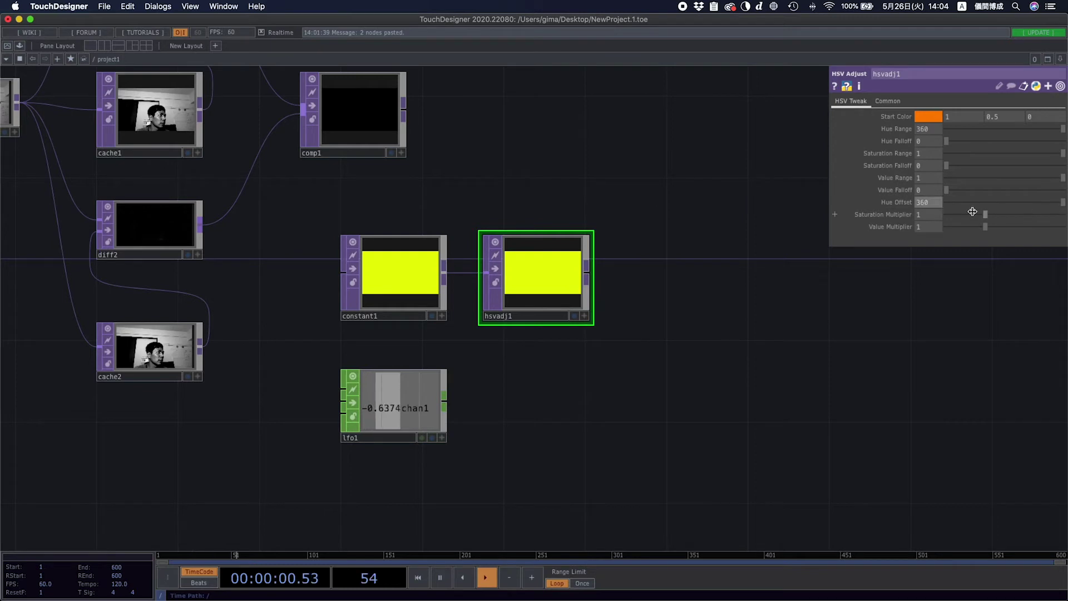
drag(988, 205, 1053, 210)
drag(780, 339, 774, 342)
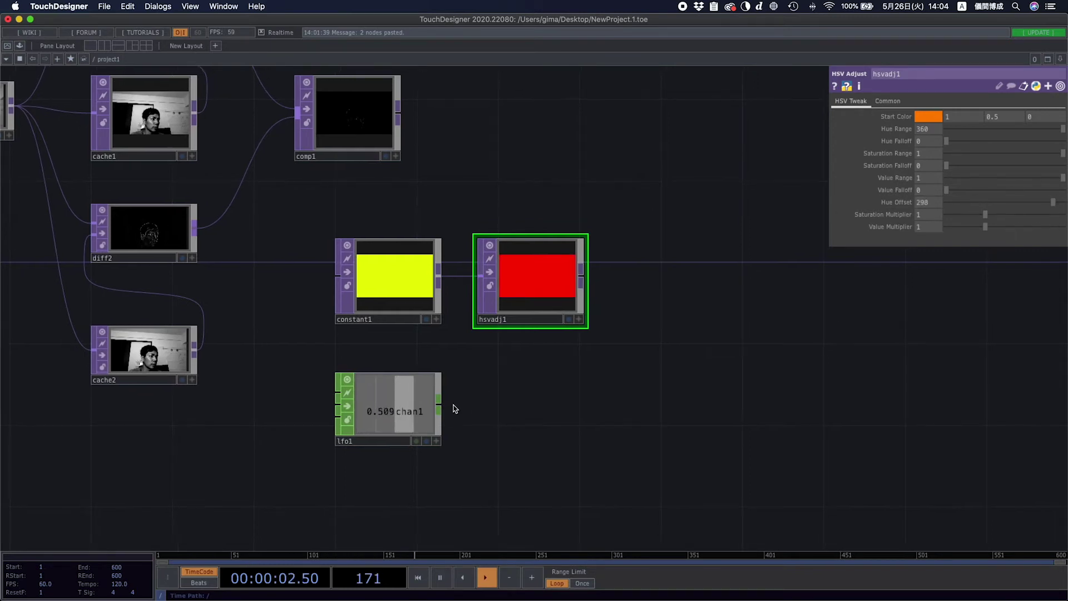
- Add a Math CHOP fed by the LFO's output
right_click(439, 407)
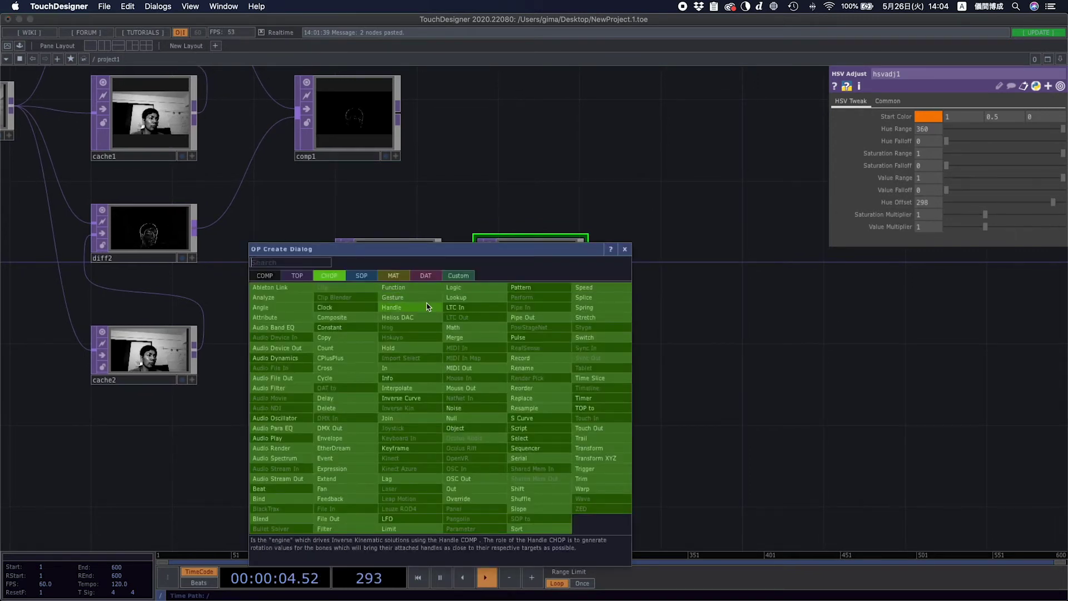
click(485, 341)
click(565, 409)
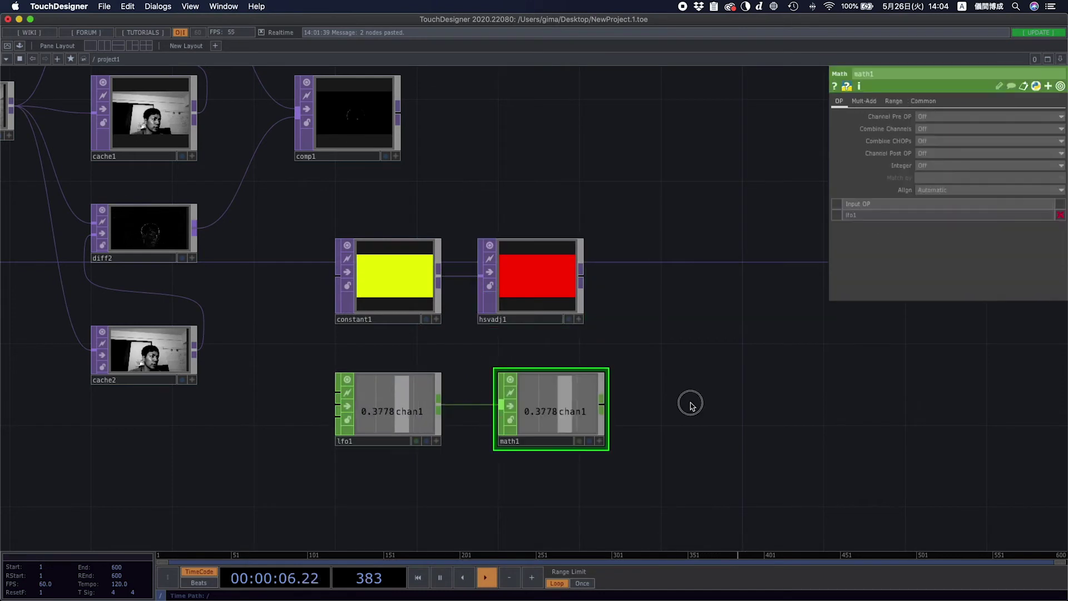
- Remap the Math operator's values from a range of -1 to 1 to a range of 0 to 360
click(893, 100)
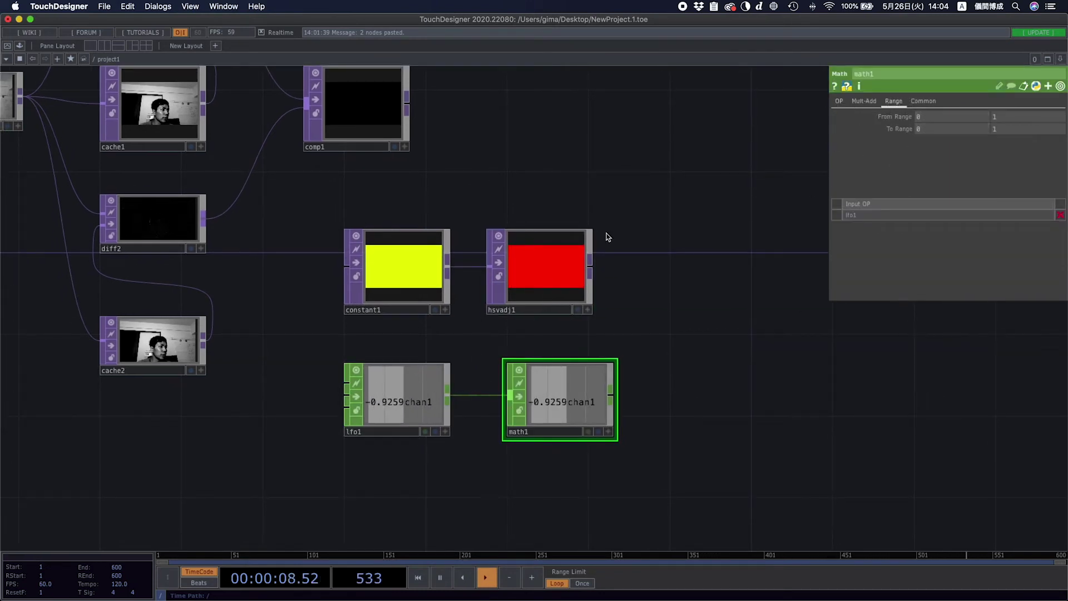
text(-)
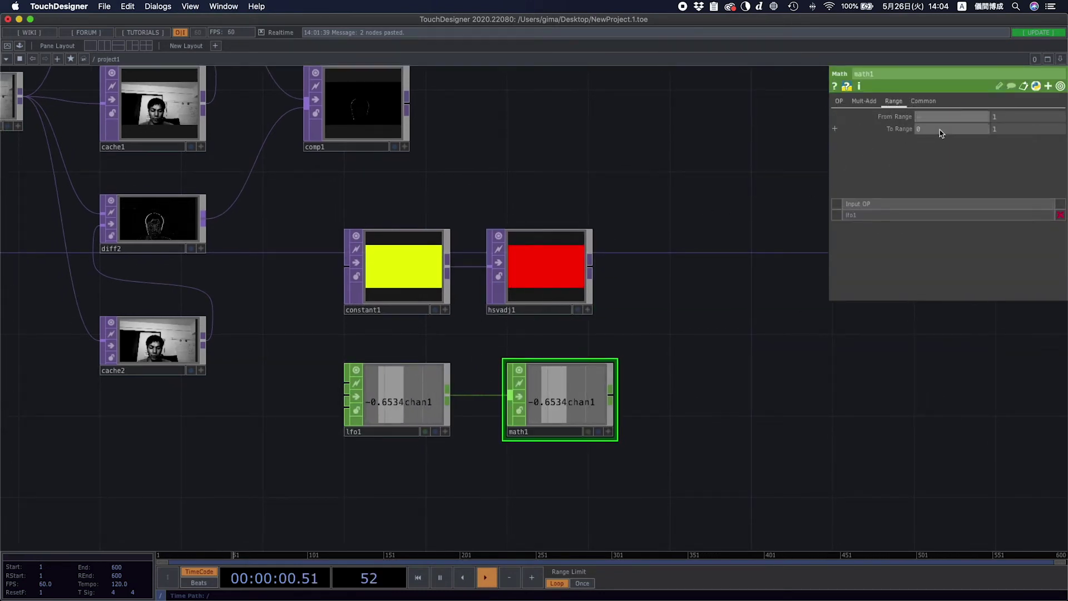
text(1)
key(Return)
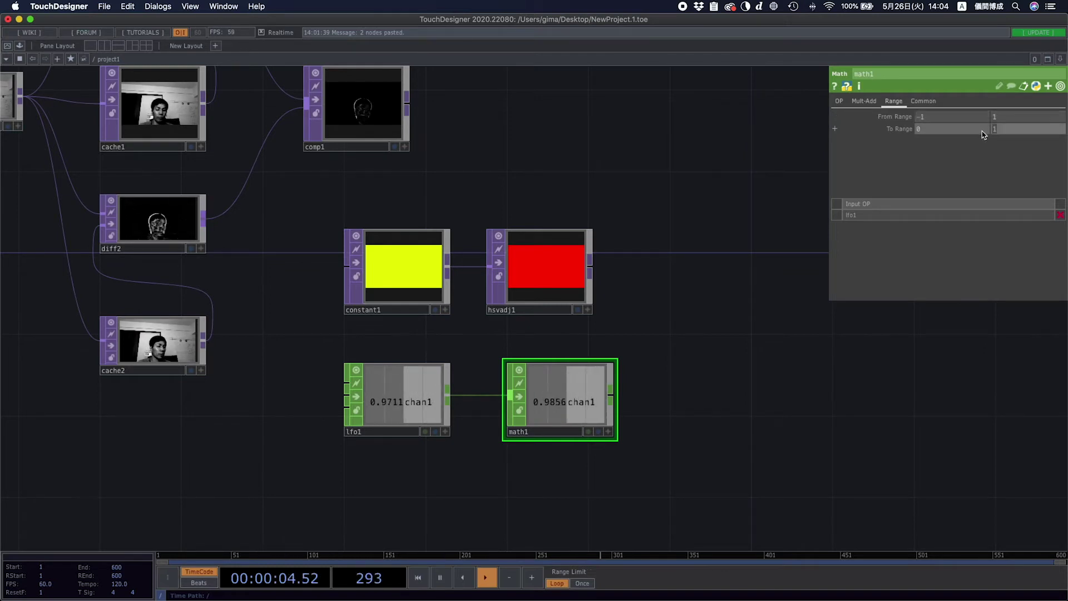
text(360)
key(Return)
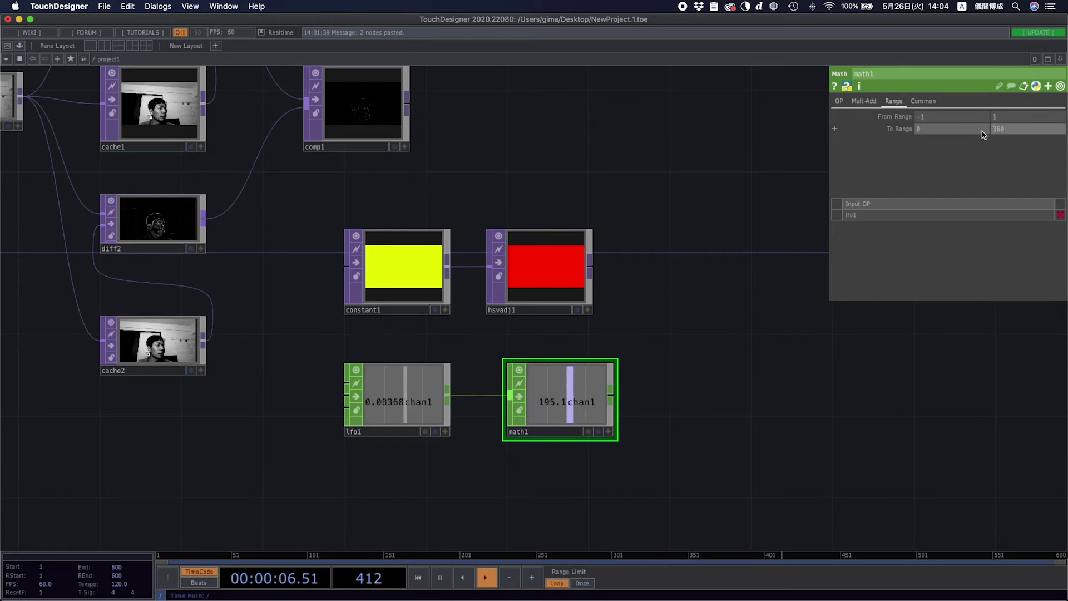
- Export the Math operator's chan1 channel to the HSV Adjust's Hue Offset
click(568, 314)
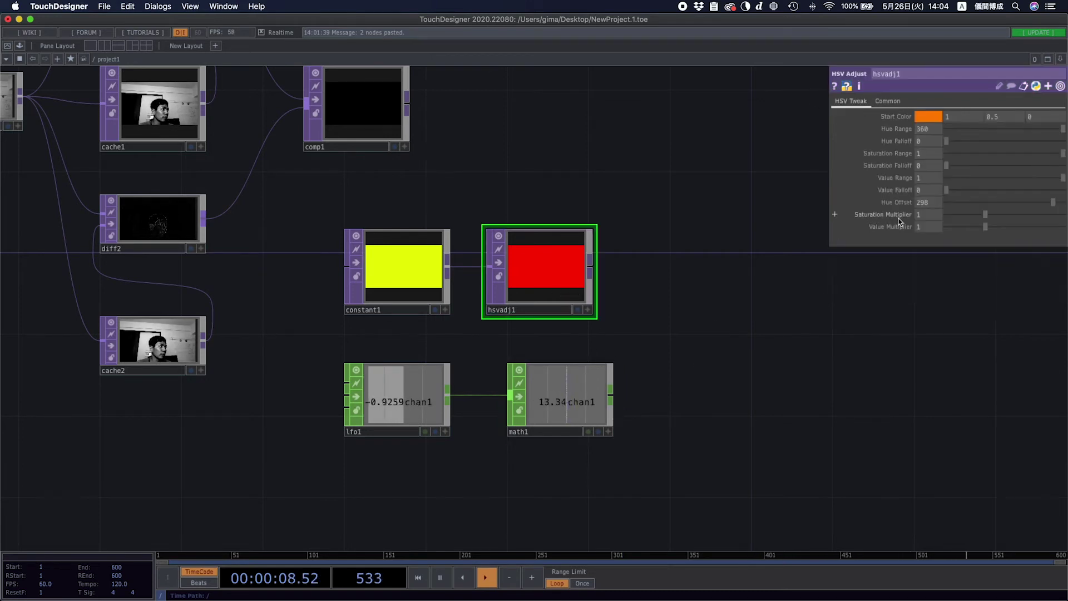
click(576, 403)
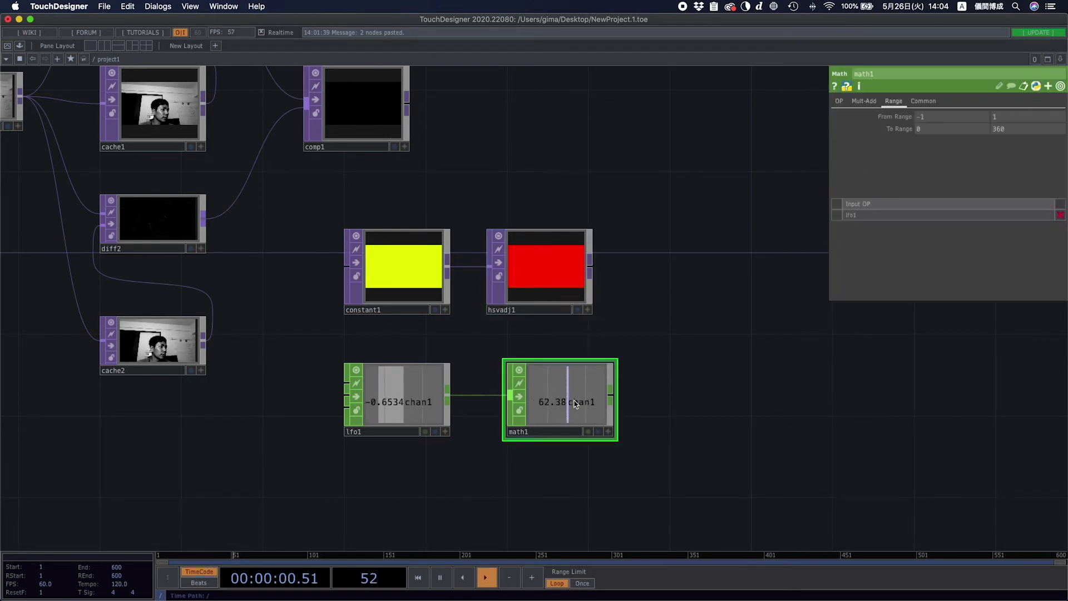
click(568, 297)
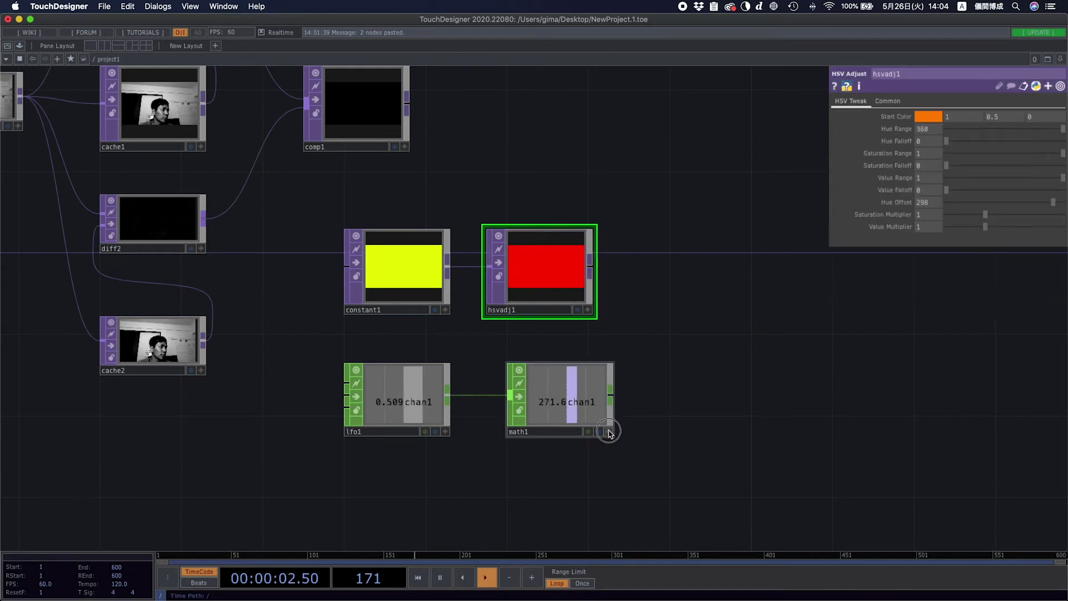
click(608, 432)
drag(570, 404, 930, 201)
click(929, 198)
click(643, 295)
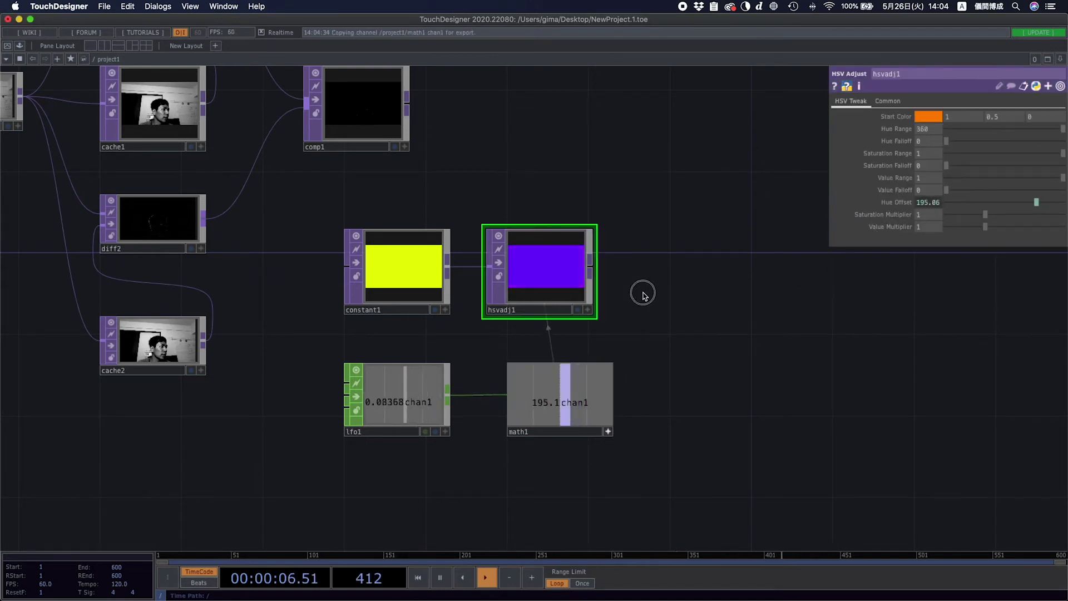
- Move the Composite operator so it lines up directly above the Constant operator
drag(532, 211, 540, 264)
drag(405, 242, 427, 242)
drag(584, 265, 467, 312)
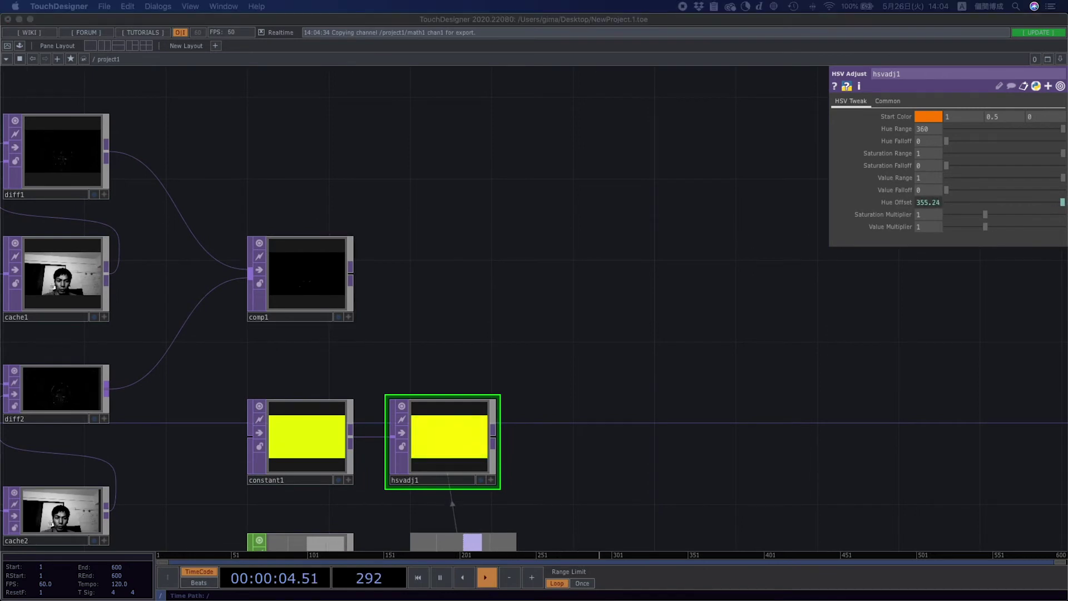
click(367, 379)
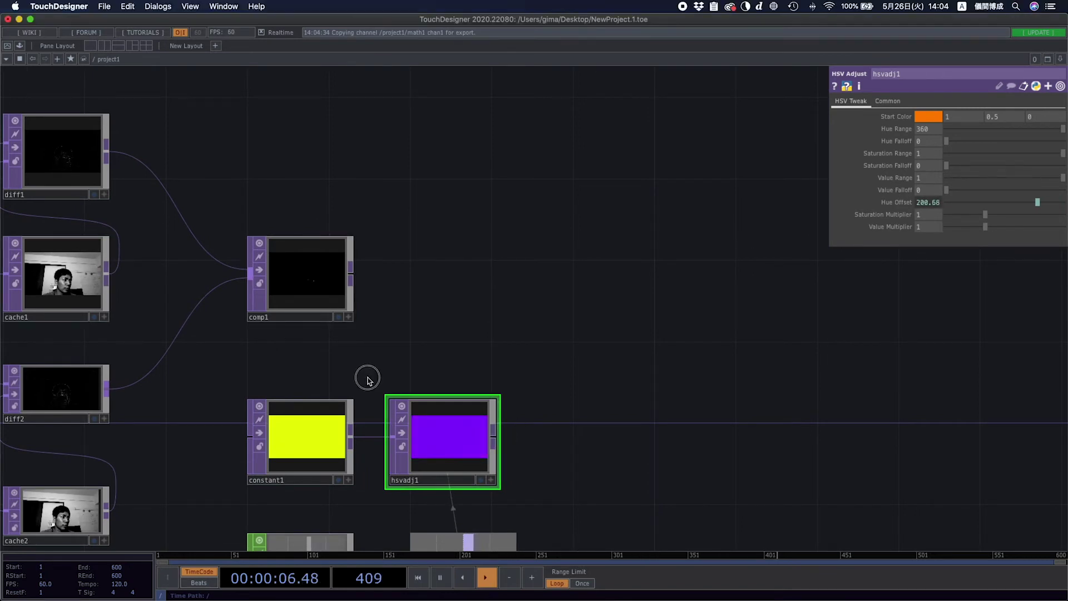
- Wire the HSV Adjust output into comp1 as its third input
drag(493, 433, 251, 274)
scroll(300, 286, up, 3)
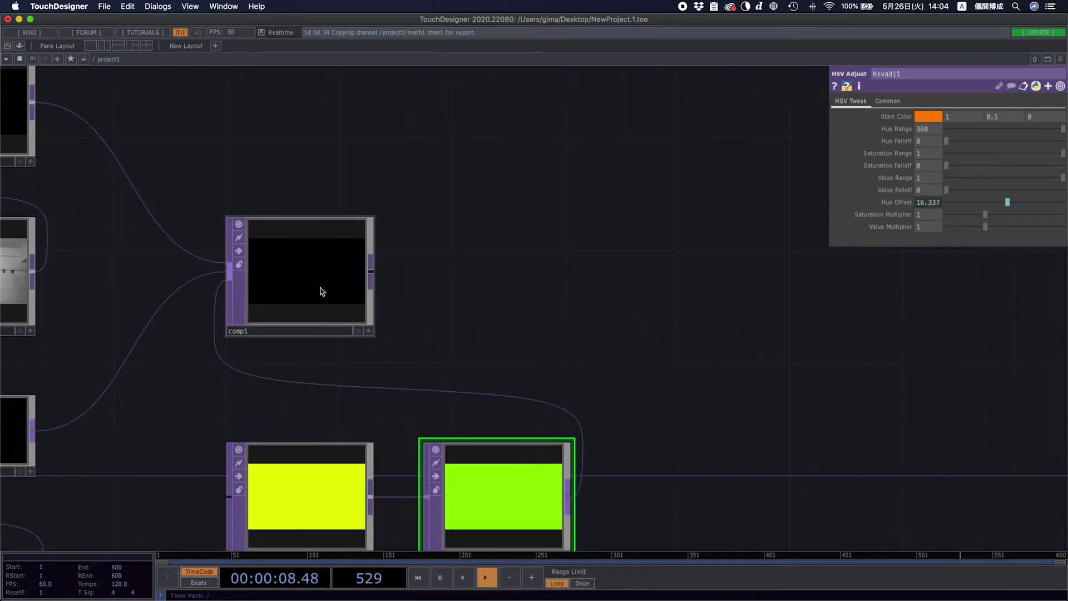
scroll(321, 288, up, 4)
drag(450, 295, 572, 301)
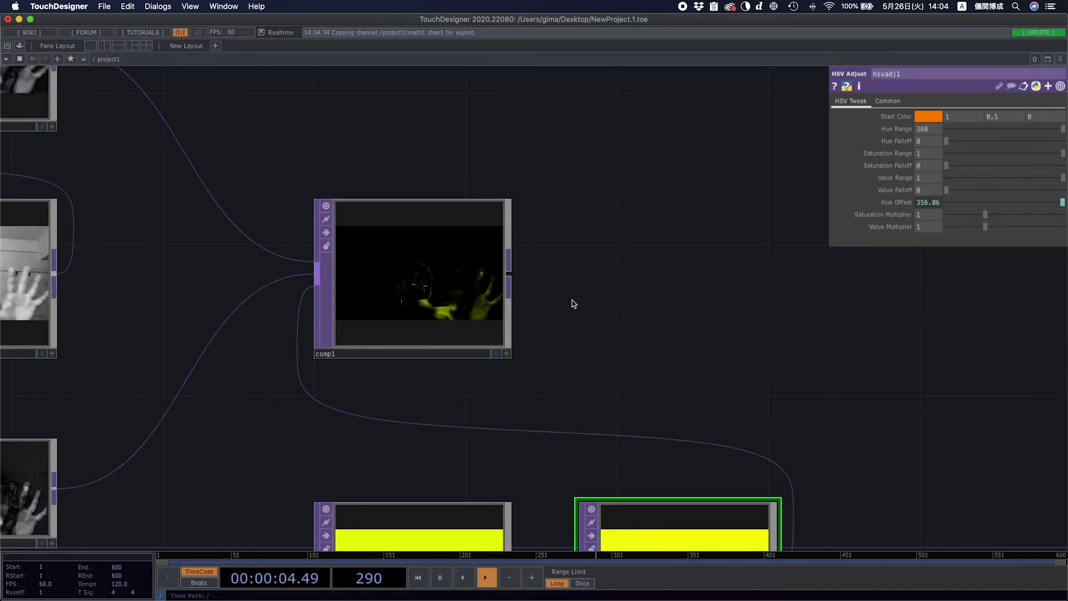
- Try the Add operation on comp1 and restore it to Multiply
click(450, 232)
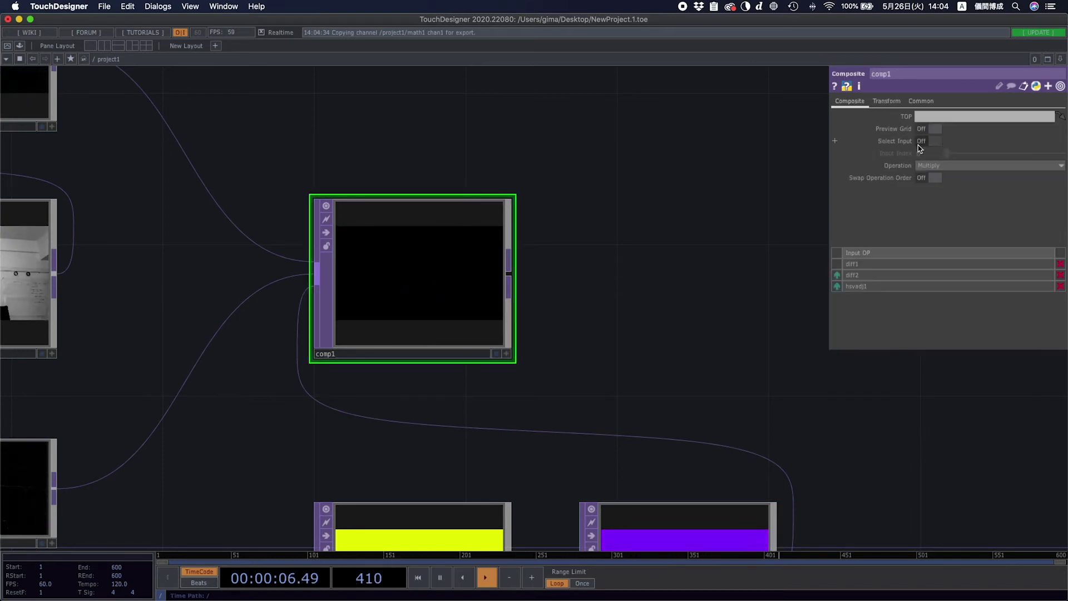
click(943, 165)
click(941, 175)
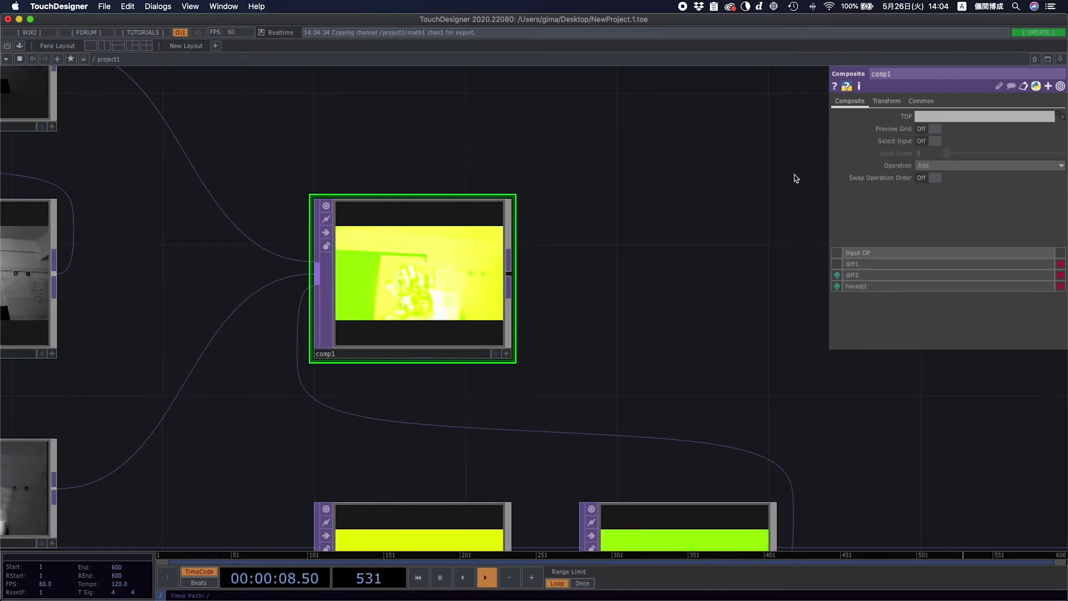
click(981, 166)
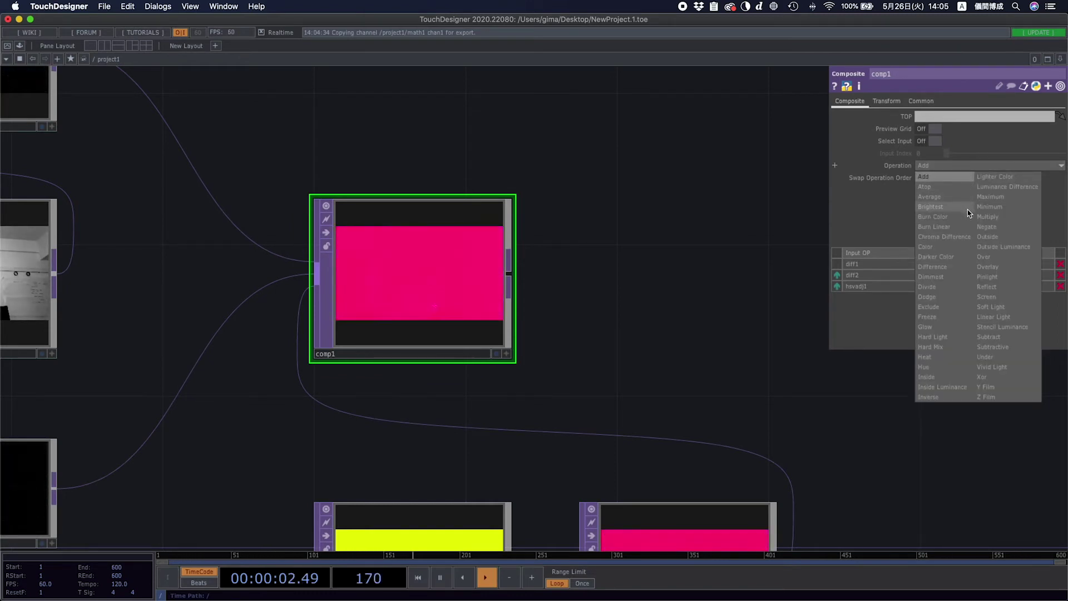
click(985, 217)
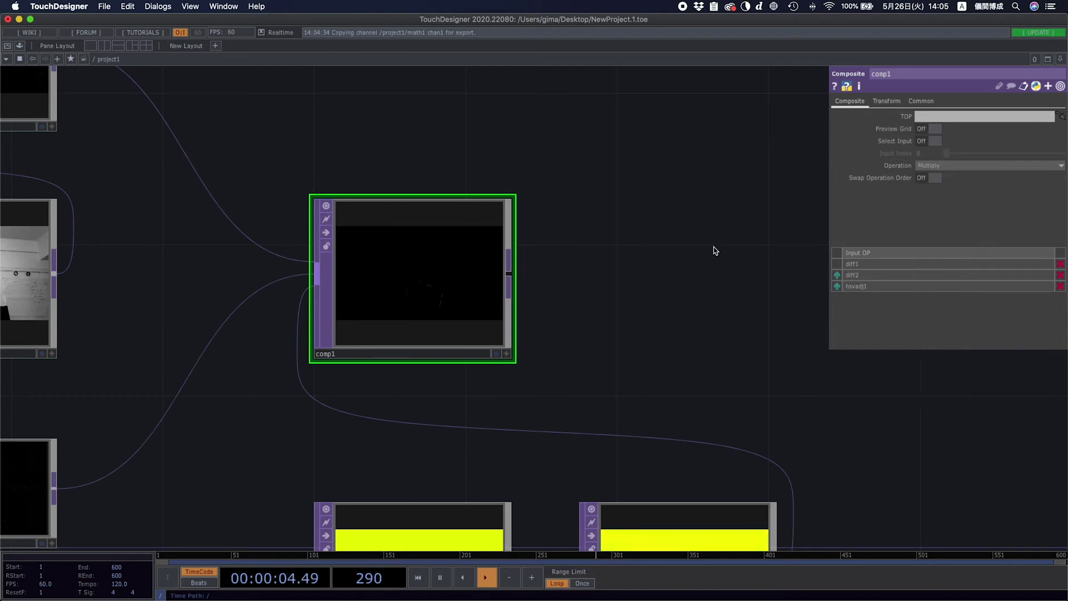
- Disconnect the HSV Adjust operator from comp1
scroll(710, 246, down, 4)
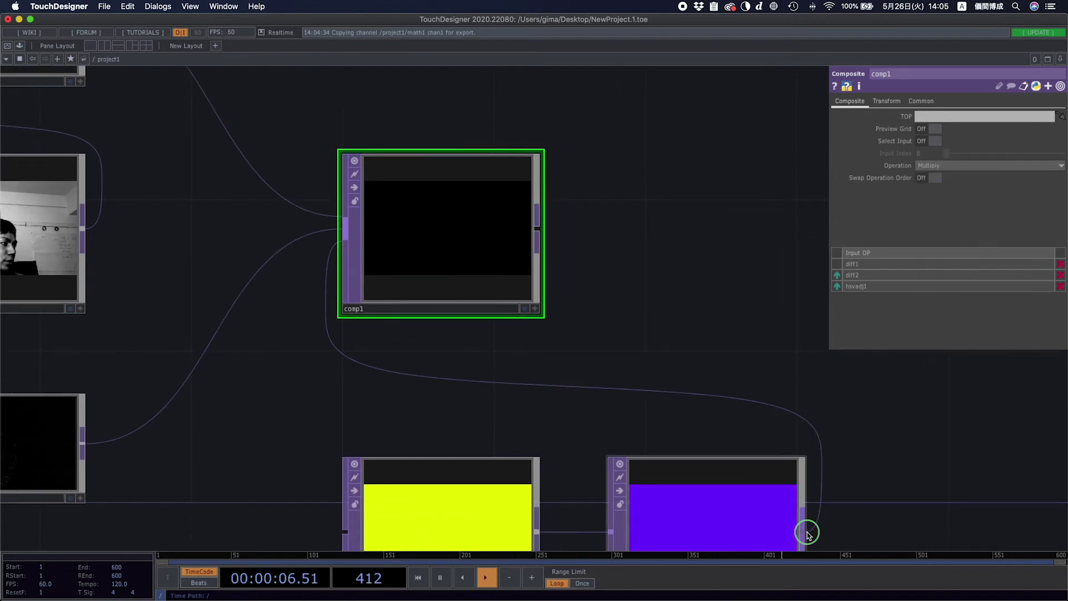
right_click(806, 533)
click(520, 377)
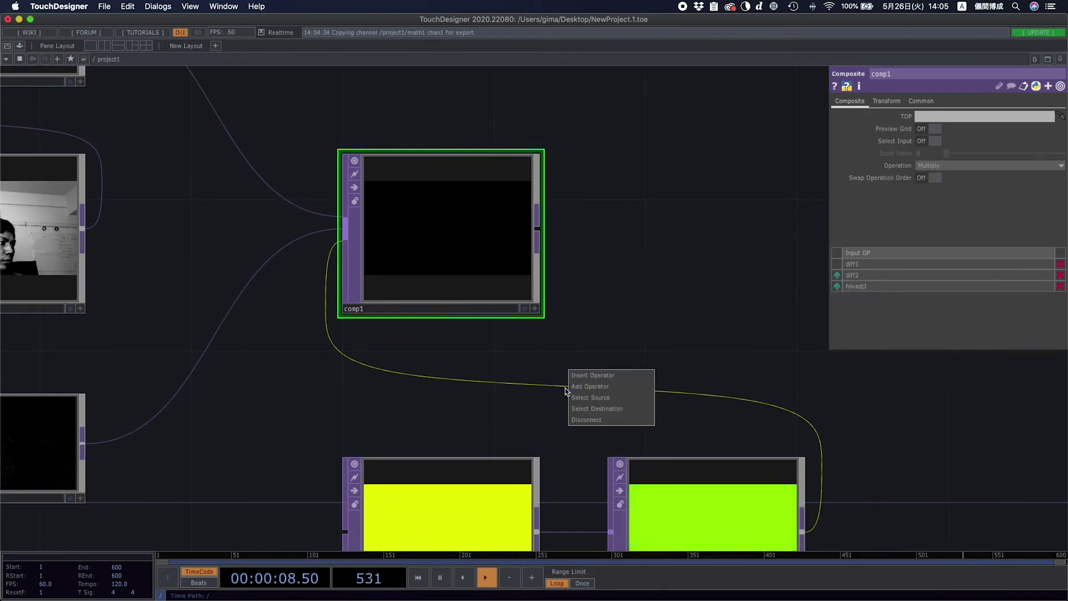
- Add a second Composite TOP beside comp1 and set its operation to Add
scroll(645, 276, right, 5)
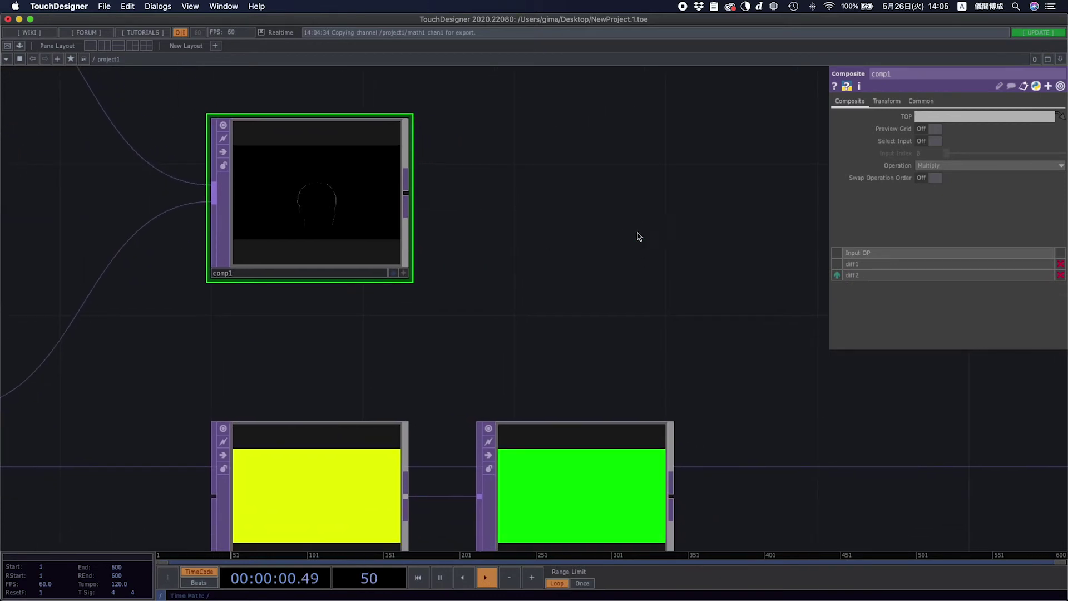
right_click(681, 50)
click(682, 52)
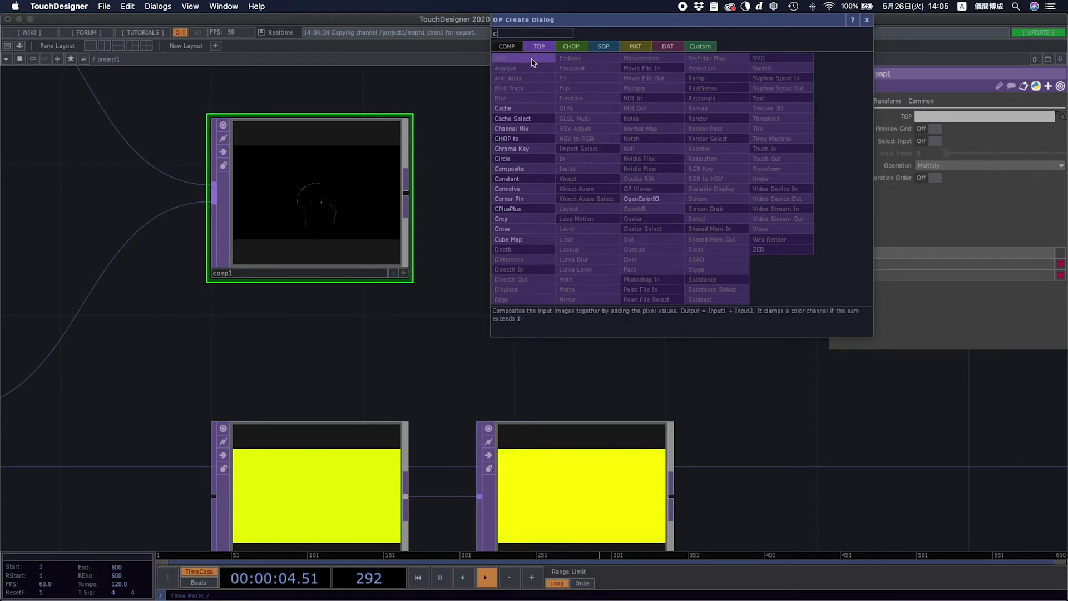
click(528, 169)
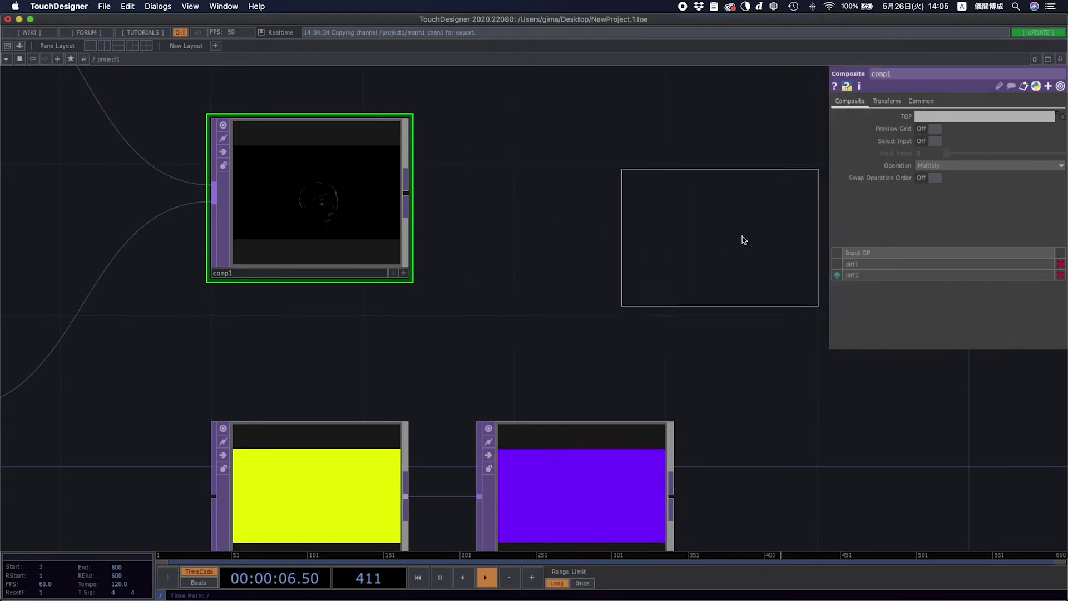
click(743, 240)
scroll(508, 319, right, 5)
scroll(508, 319, down, 3)
click(943, 166)
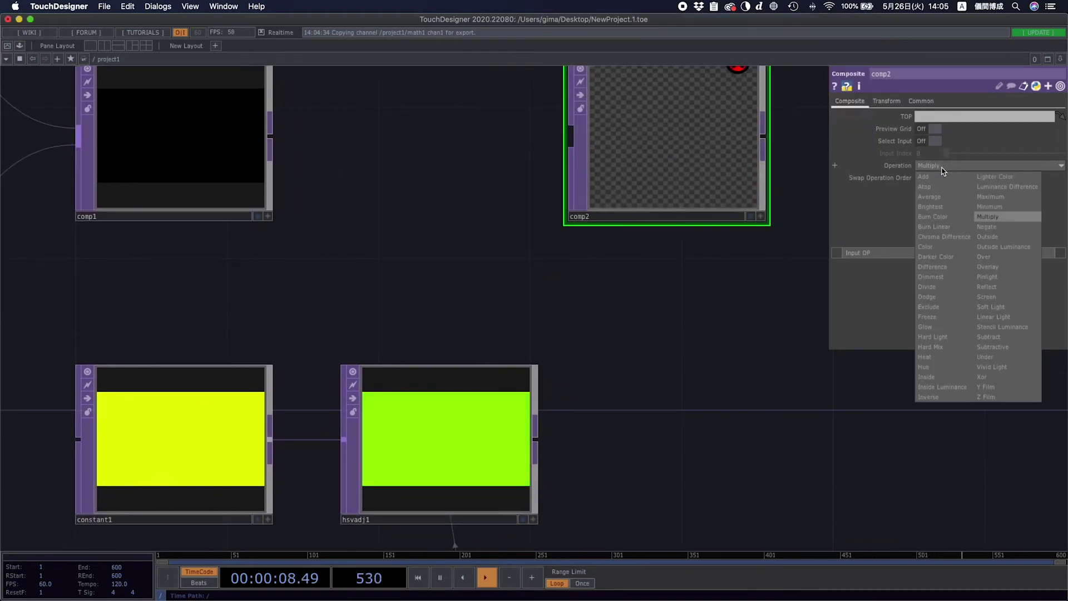
click(924, 176)
- Wire the outputs of comp1 and the HSV Adjust operator into comp2
scroll(556, 346, up, 3)
click(271, 199)
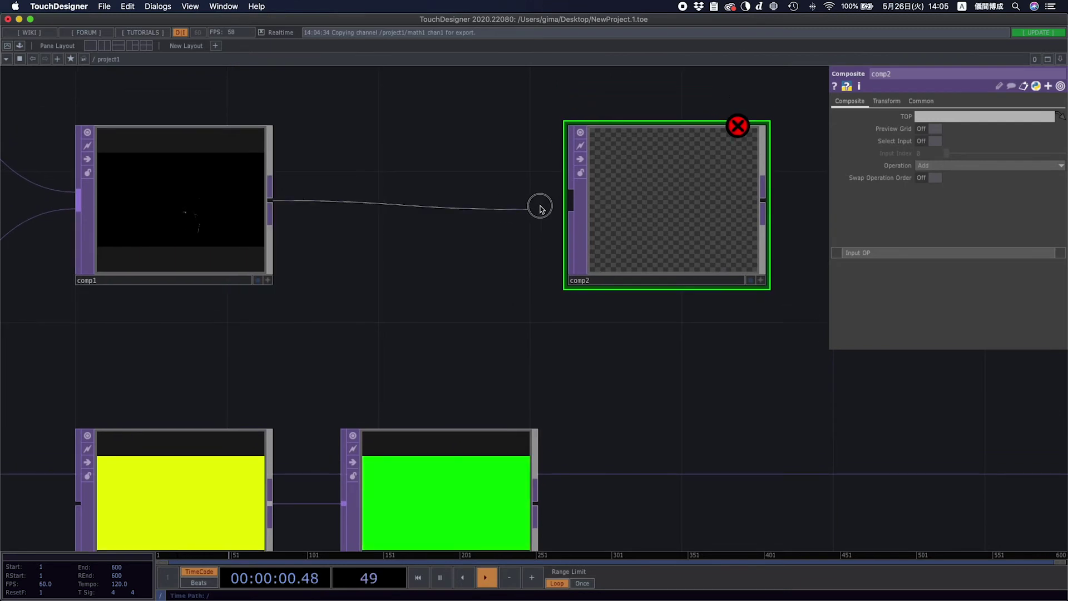
drag(540, 206, 571, 201)
drag(571, 375, 563, 340)
drag(526, 489, 500, 470)
click(562, 212)
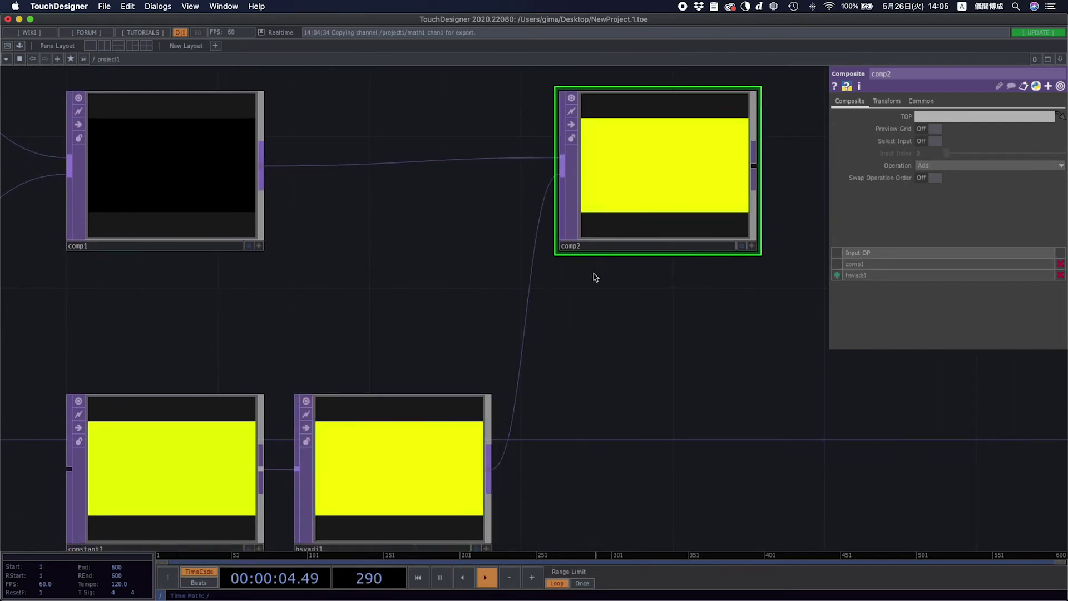
- Set comp2's operation to Multiply
click(940, 166)
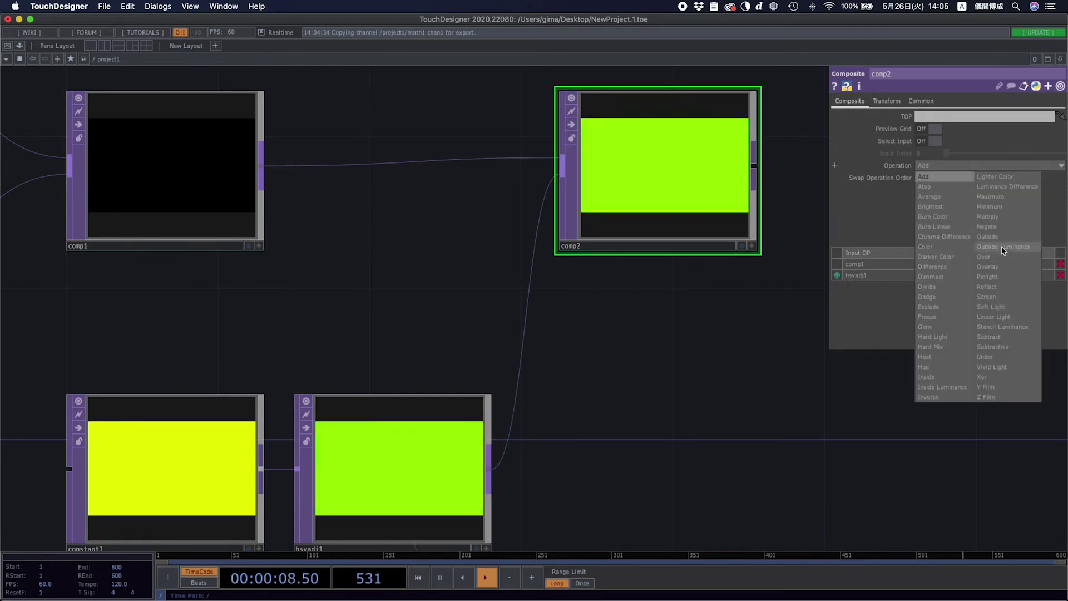
click(994, 217)
scroll(729, 339, up, 5)
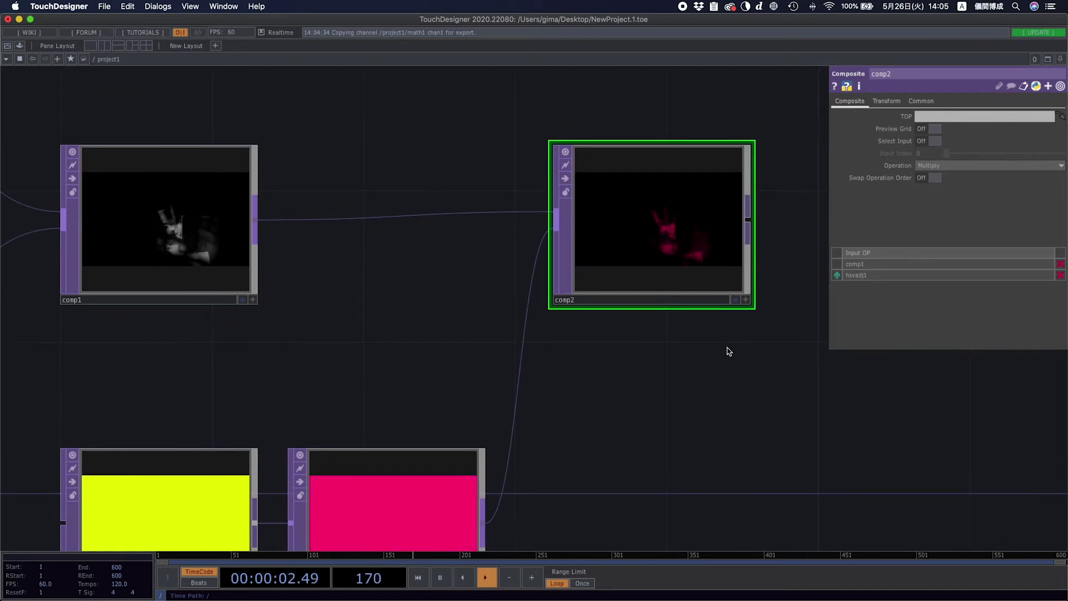
- Compare comp1 with the Add operation and return it to Multiply
click(948, 166)
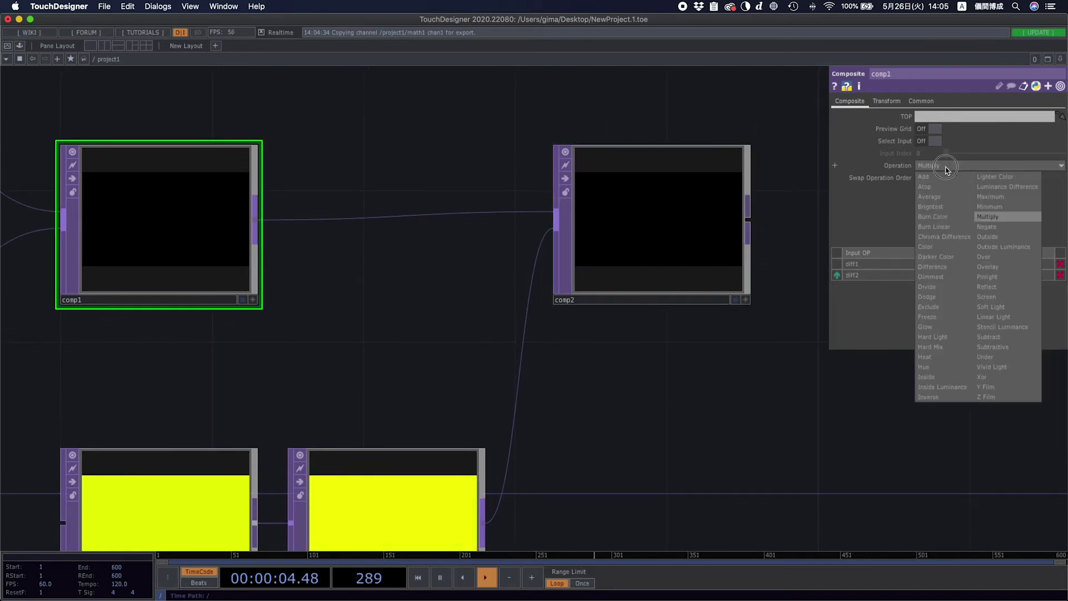
click(948, 165)
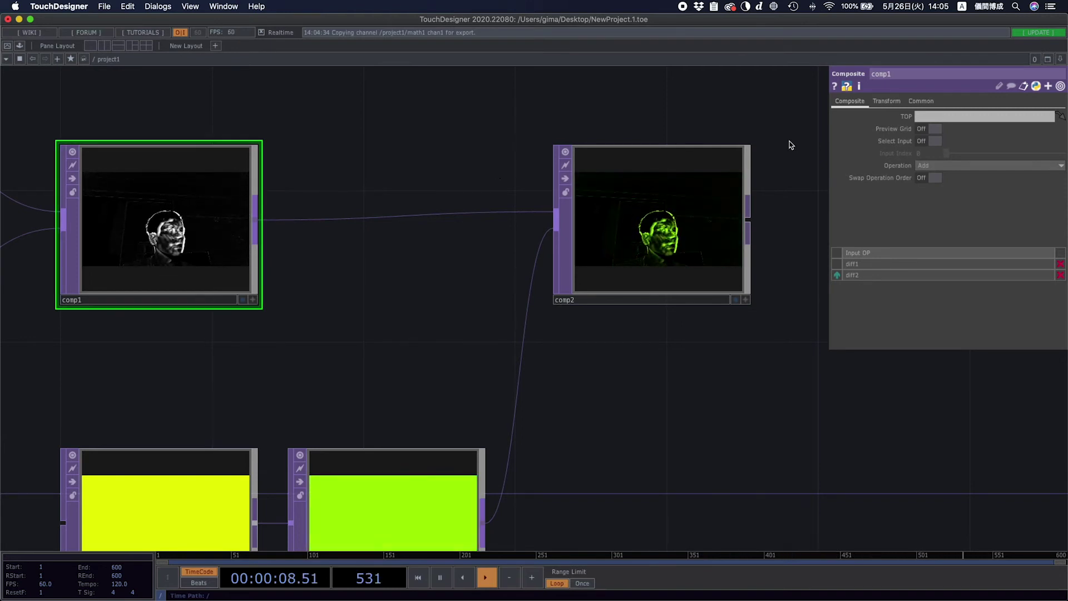
click(926, 166)
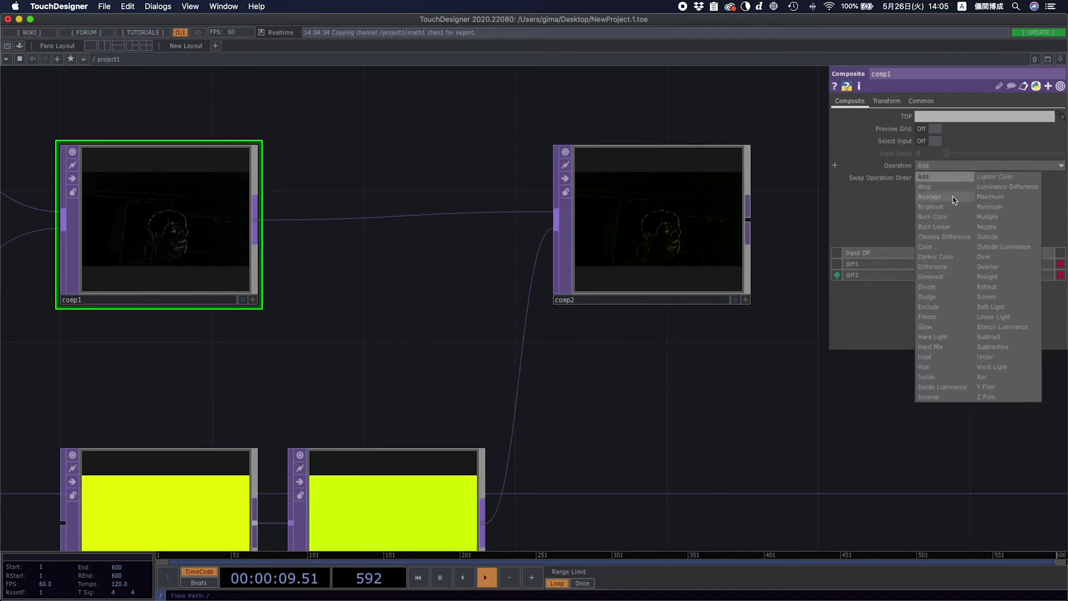
click(987, 218)
- Add a Feedback TOP fed by comp2's output, placed below and beyond comp2
drag(545, 388, 228, 372)
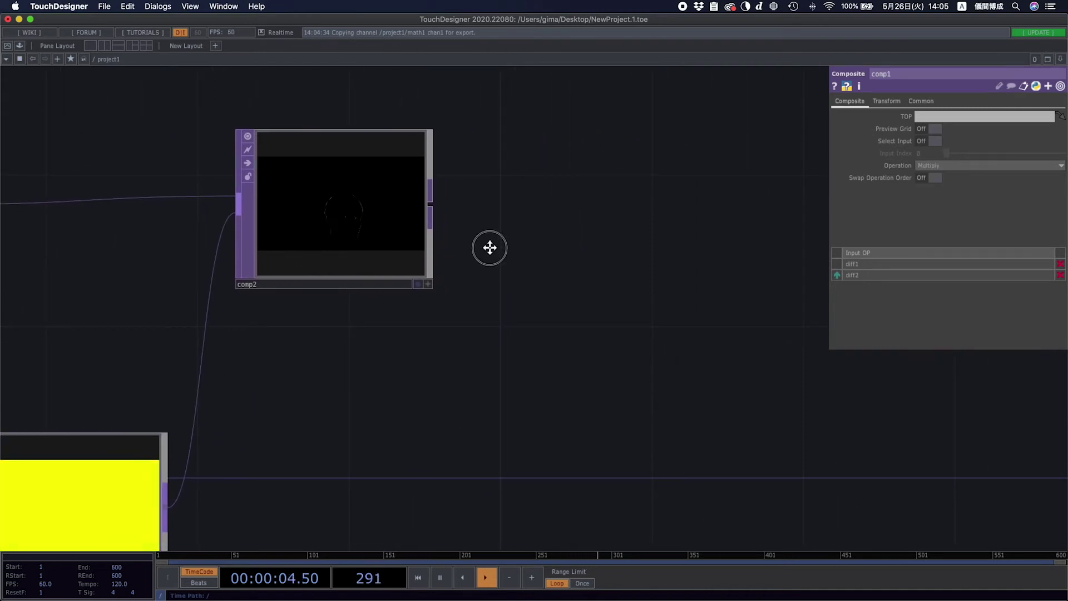
drag(489, 246, 398, 249)
right_click(386, 236)
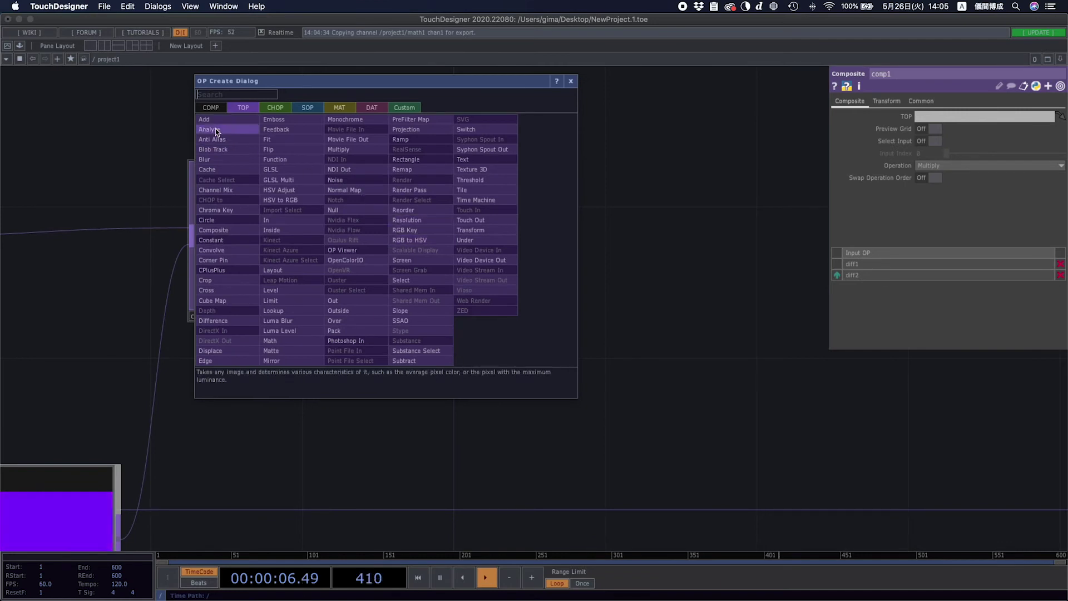
text(f)
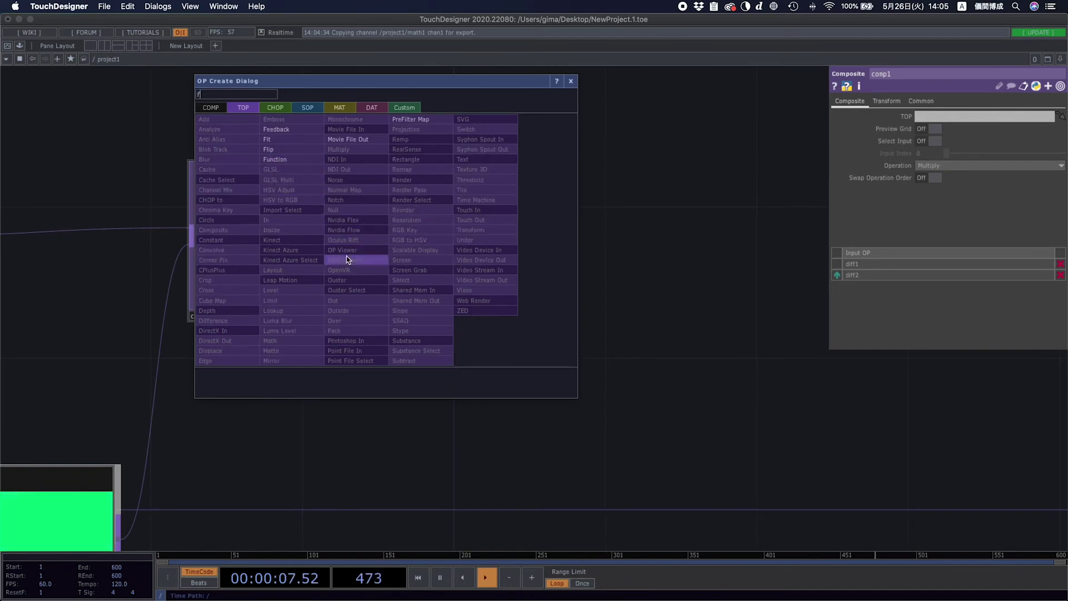
click(279, 132)
click(593, 420)
- Add a Level TOP fed by the Feedback operator's output
scroll(660, 279, right, 5)
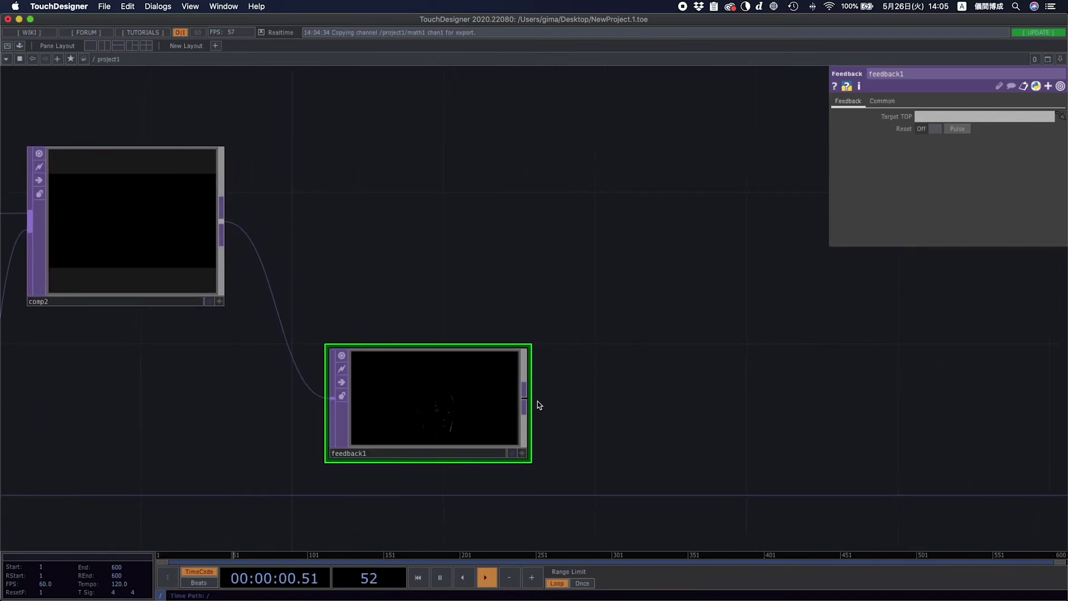
right_click(529, 400)
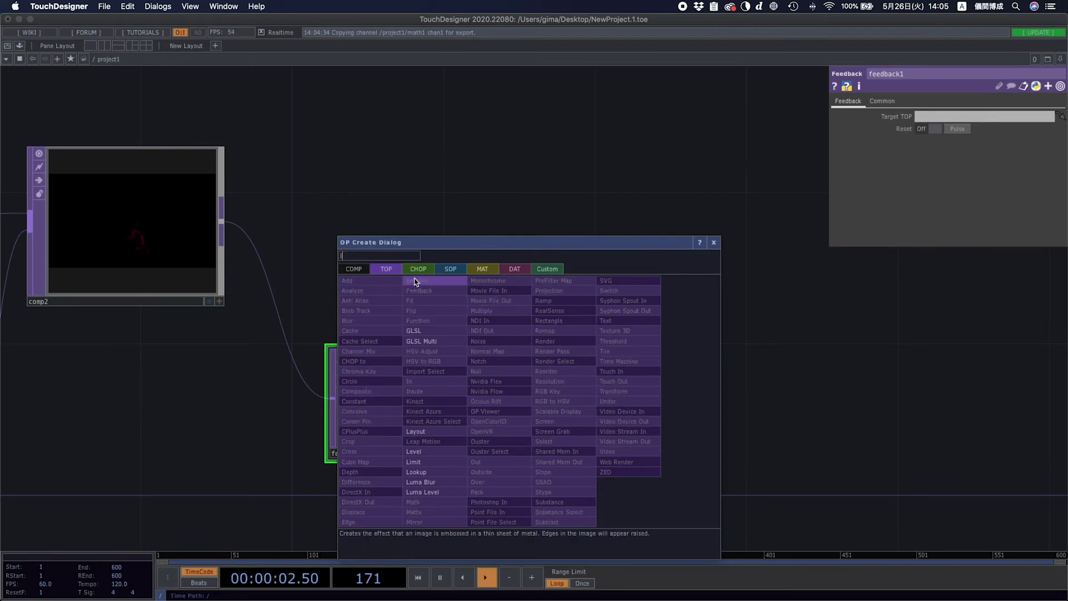
click(441, 454)
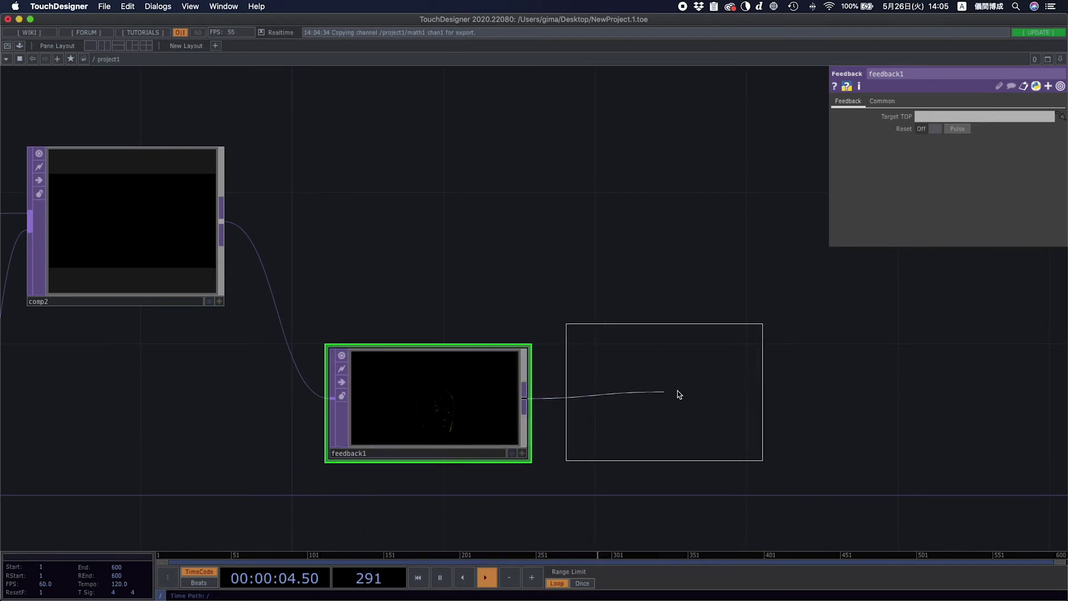
click(706, 420)
- Place an Add TOP above the new Level operator and wire comp2 and level2 into its first and second inputs
scroll(747, 214, right, 4)
right_click(747, 214)
click(768, 115)
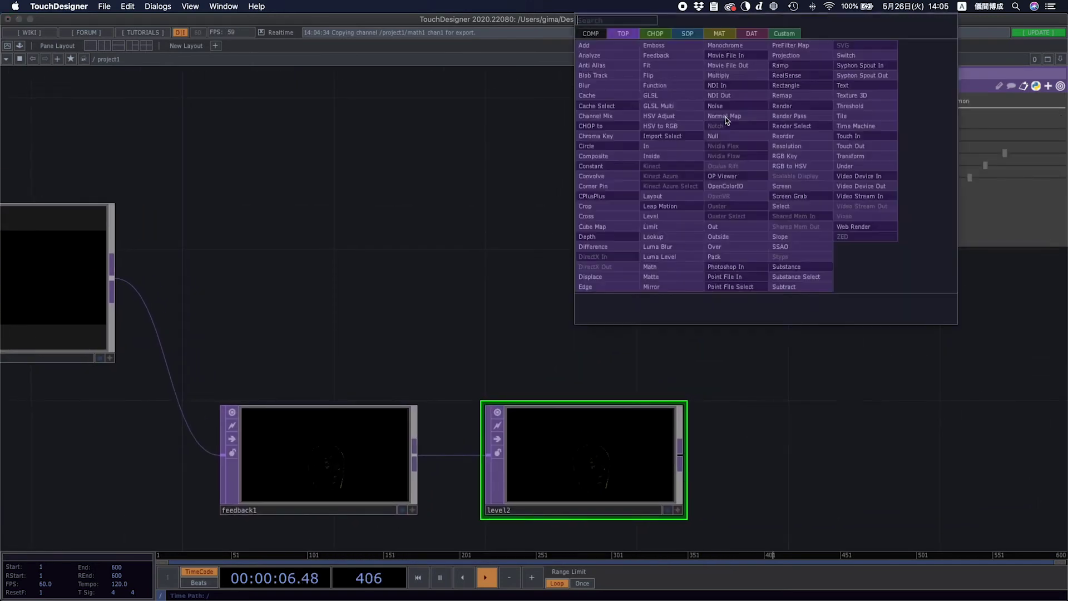
click(598, 56)
click(744, 222)
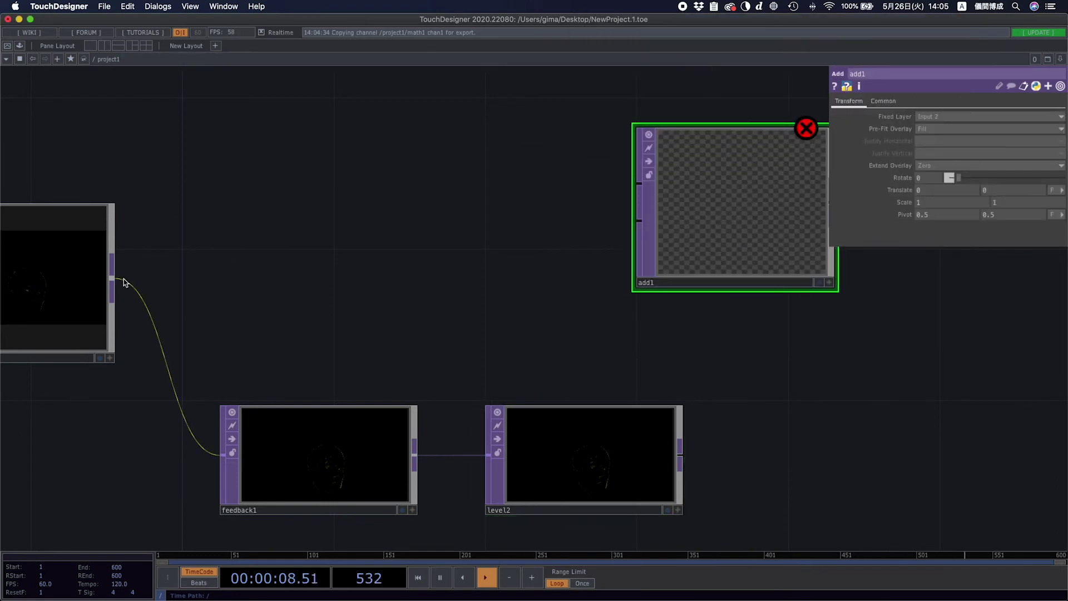
click(639, 184)
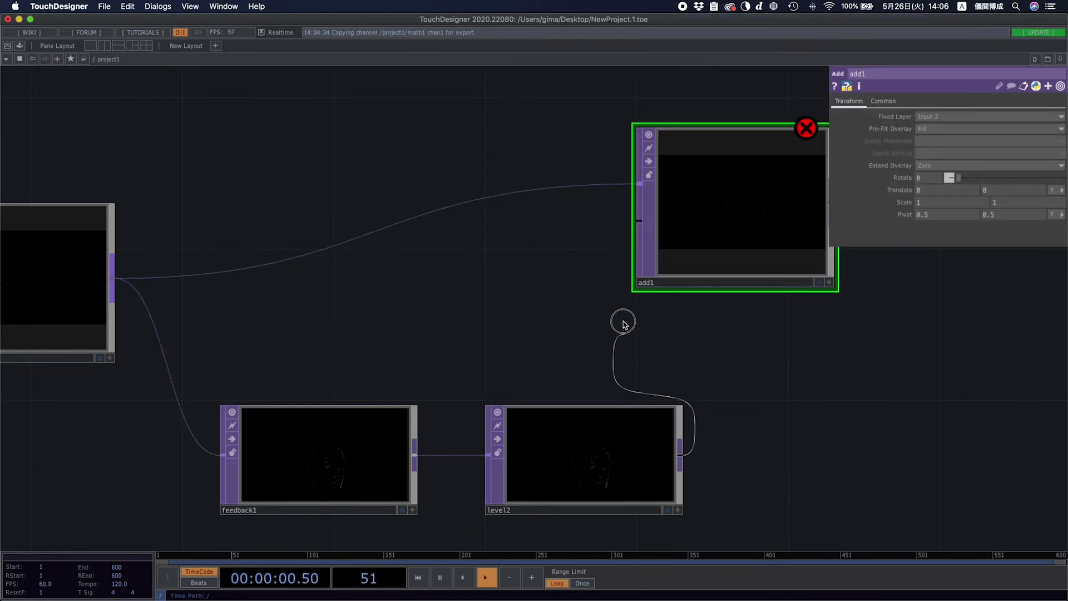
- Set add1 as the Feedback operator's Target TOP
click(363, 436)
drag(746, 208, 945, 116)
- Add a Null TOP fed by add1 and display its image as the network background
scroll(732, 376, right, 5)
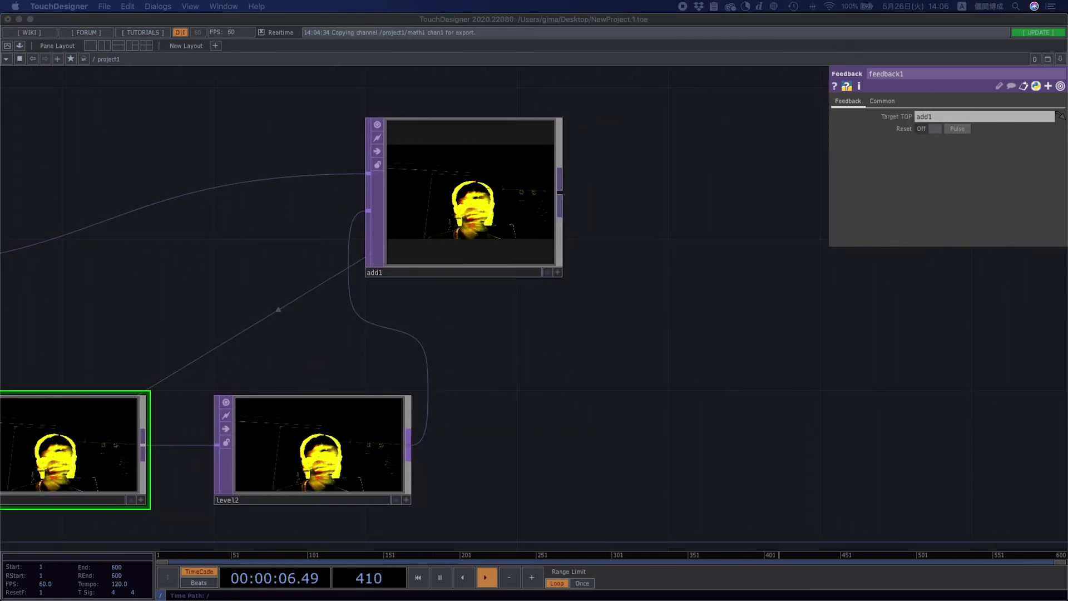
right_click(561, 195)
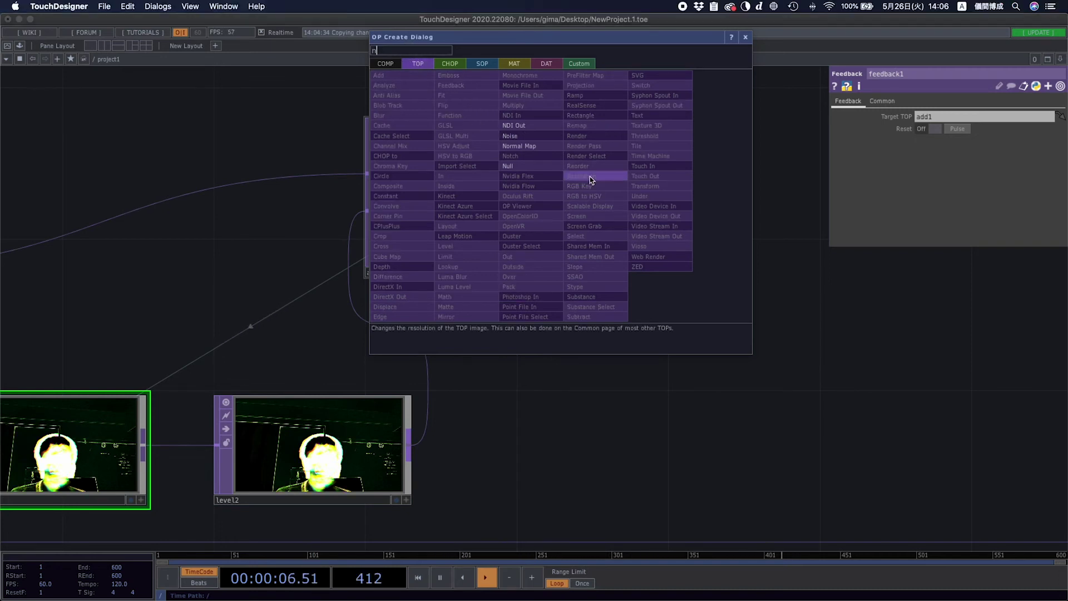
text(n)
click(509, 166)
click(731, 229)
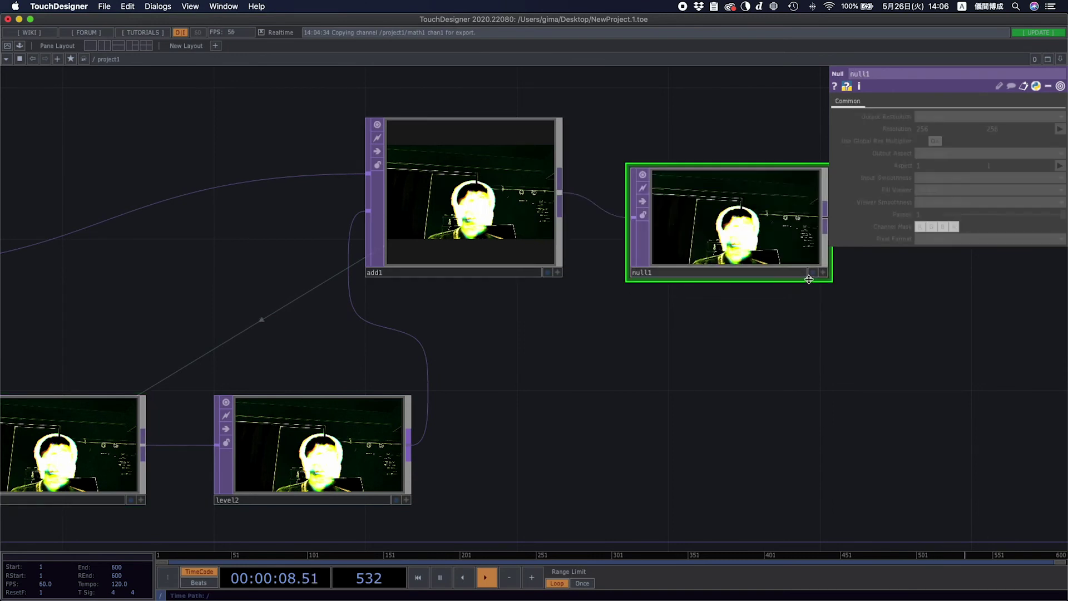
click(811, 274)
drag(594, 363, 651, 314)
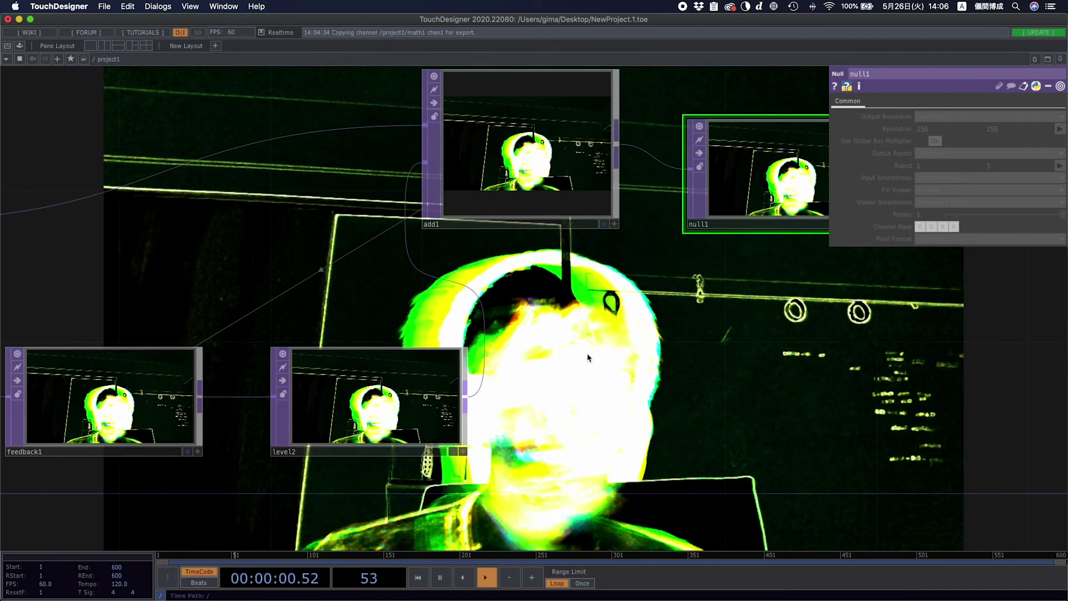
- Set level2's post Opacity to 0.95
click(427, 408)
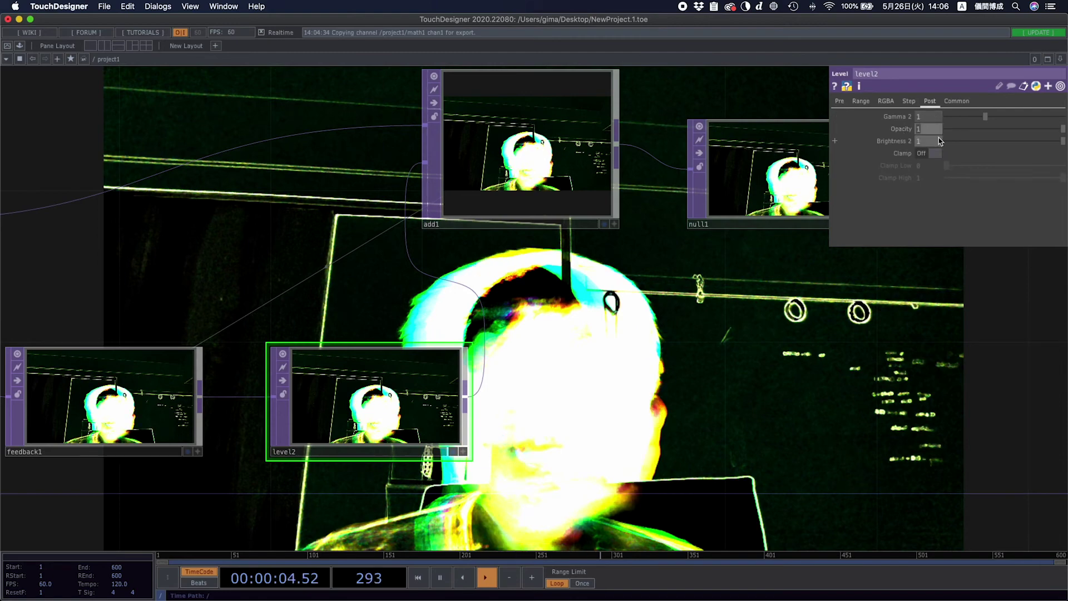
text(.9)
key(Return)
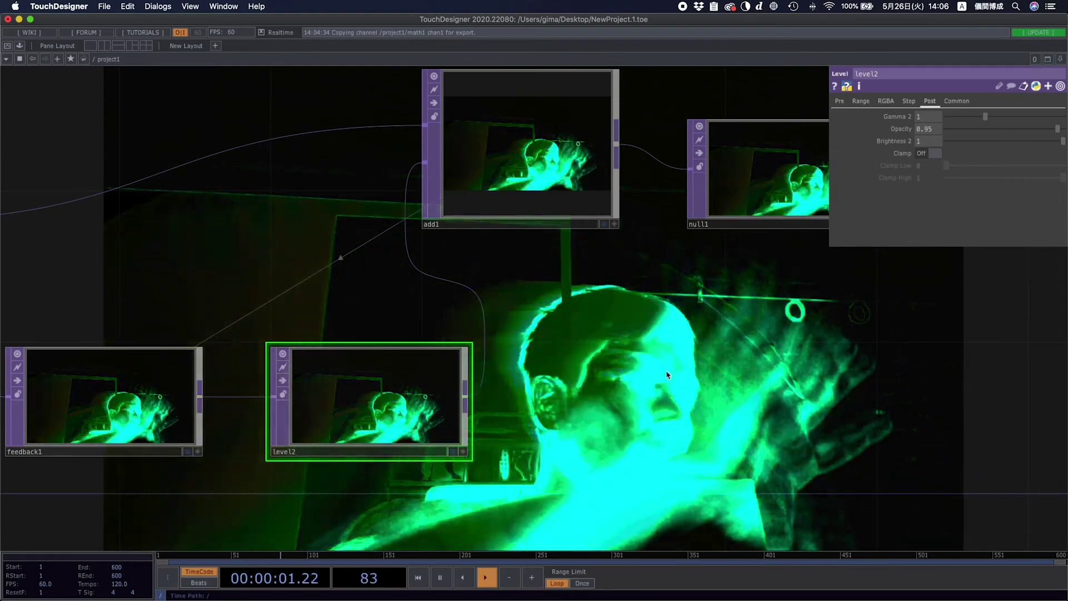
drag(593, 382, 754, 365)
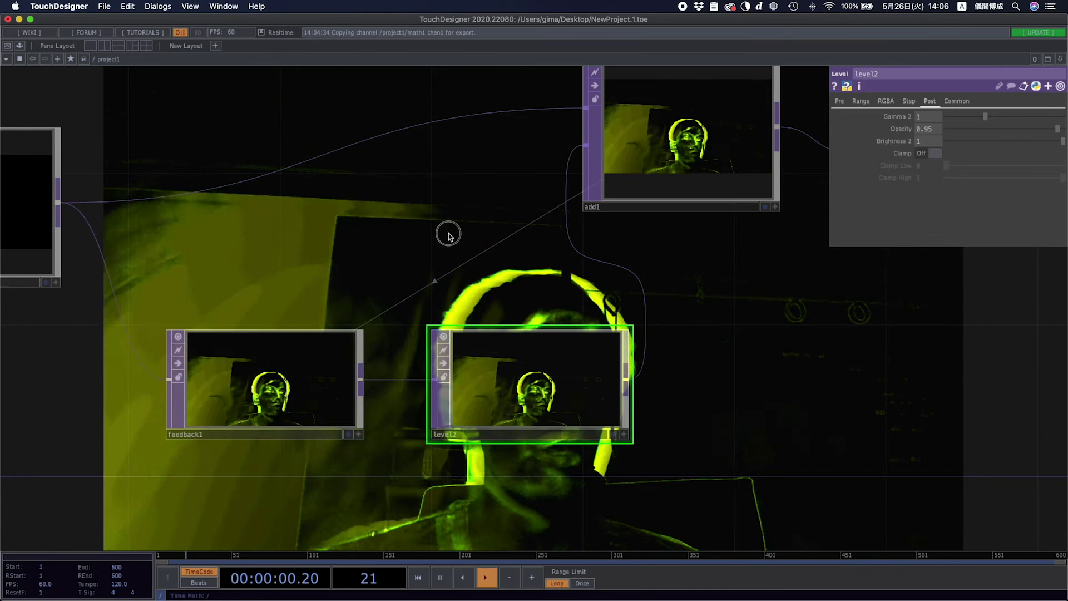
- Try the Add operation on the comp1 Composite operator that combines diff1 and diff2
drag(448, 236, 651, 271)
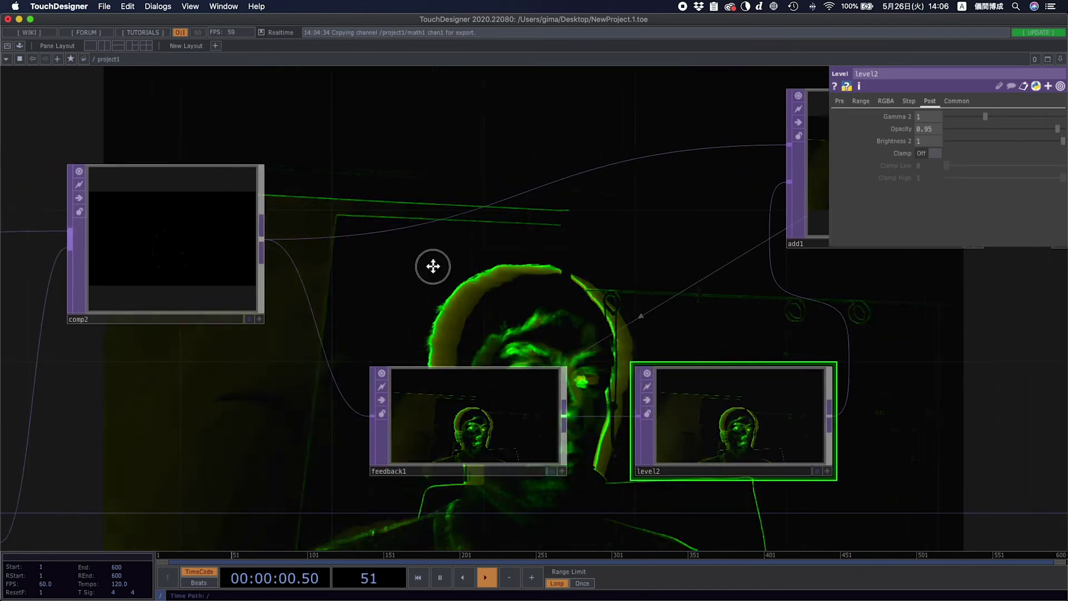
drag(431, 267, 633, 306)
mouse_move(423, 464)
mouse_down()
mouse_move(481, 472)
mouse_move(645, 448)
mouse_up()
mouse_move(348, 415)
mouse_down()
mouse_move(451, 396)
mouse_move(634, 411)
mouse_up()
click(412, 312)
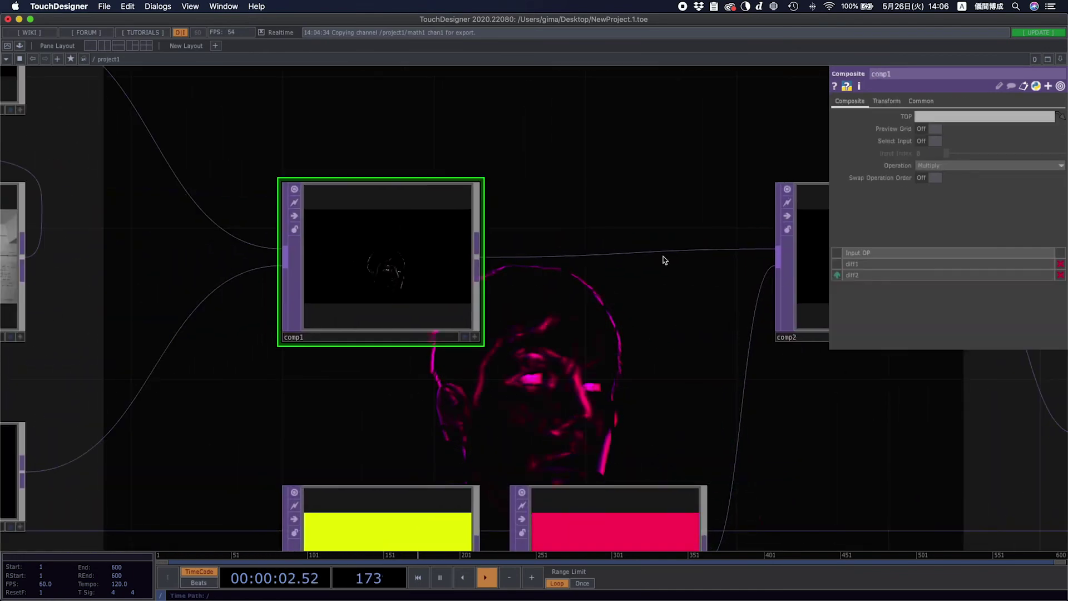
click(936, 166)
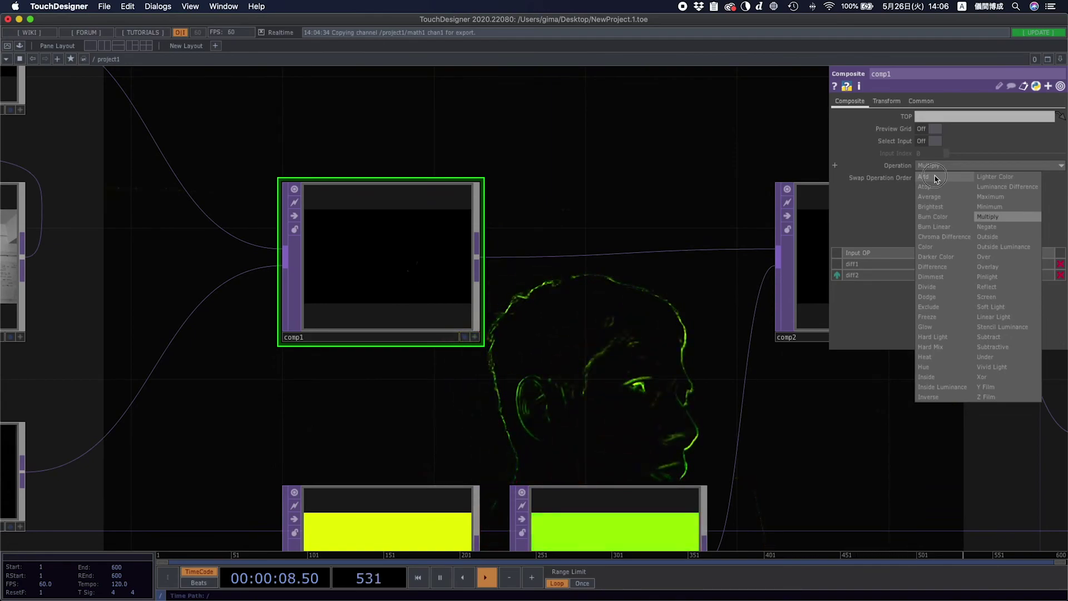
click(934, 177)
- Examine how the changed comp1 blend affects the comp2, feedback1, level2, add1 and null outputs
scroll(596, 381, right, 15)
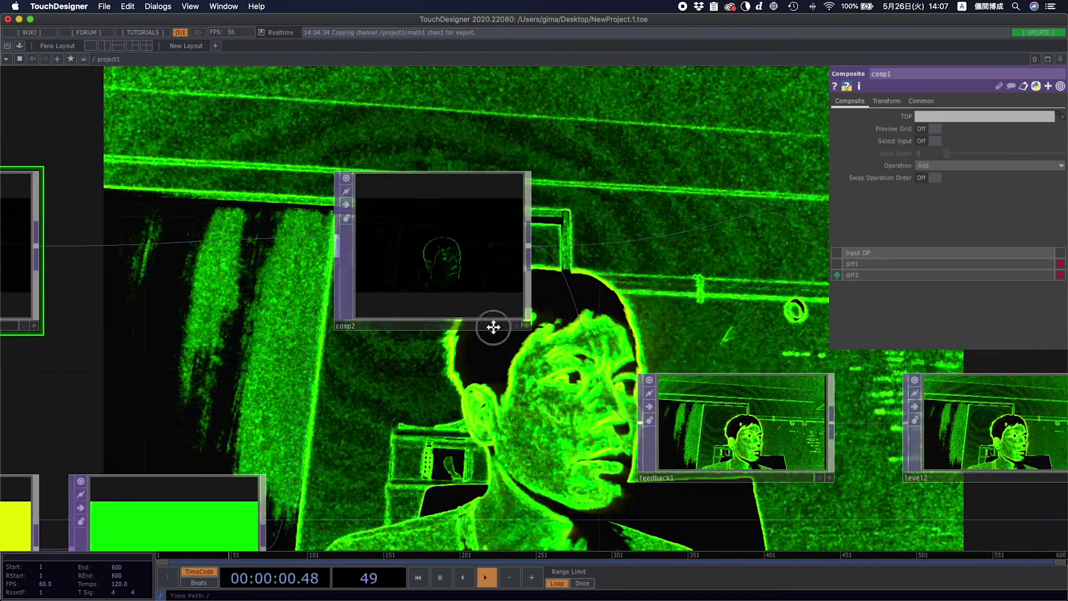
drag(493, 327, 173, 346)
scroll(629, 307, down, 2)
drag(829, 317, 658, 316)
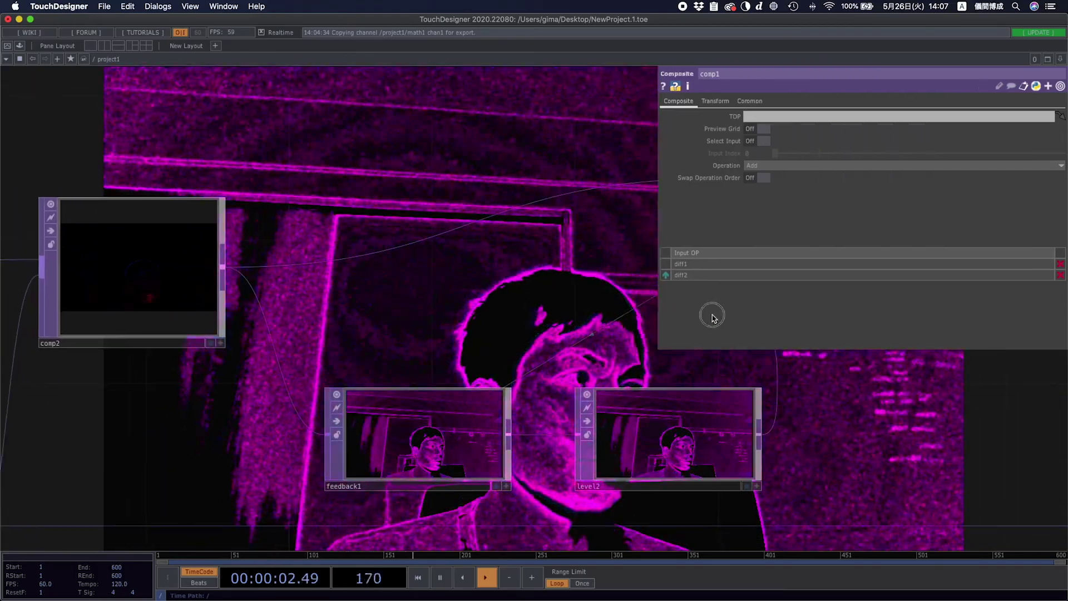
scroll(573, 439, right, 15)
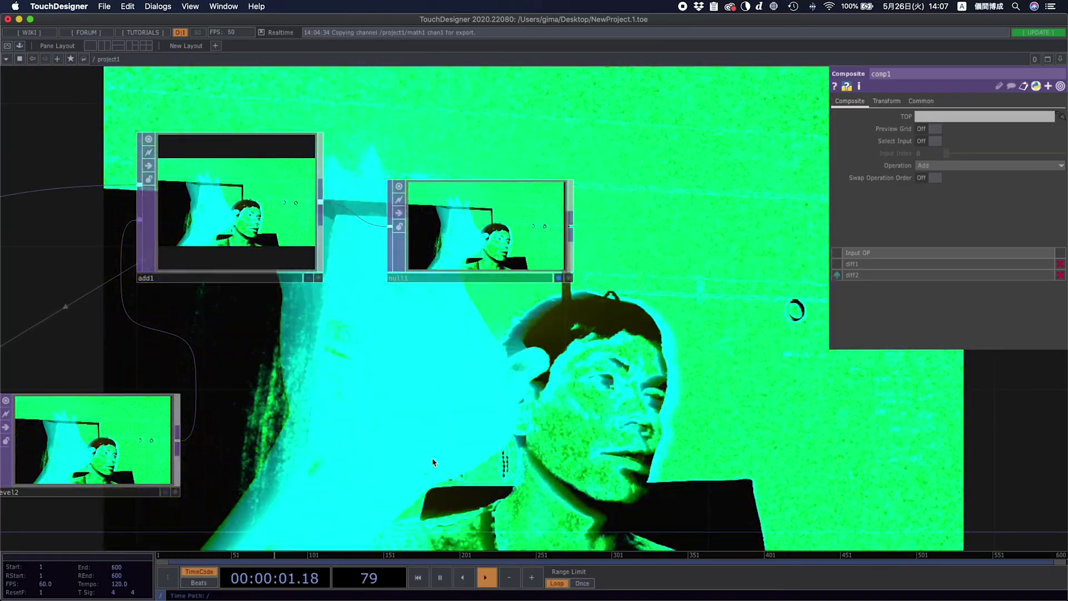
drag(397, 400, 773, 387)
drag(401, 287, 921, 303)
- Set comp1's Operation to Burn Color
scroll(388, 345, left, 3)
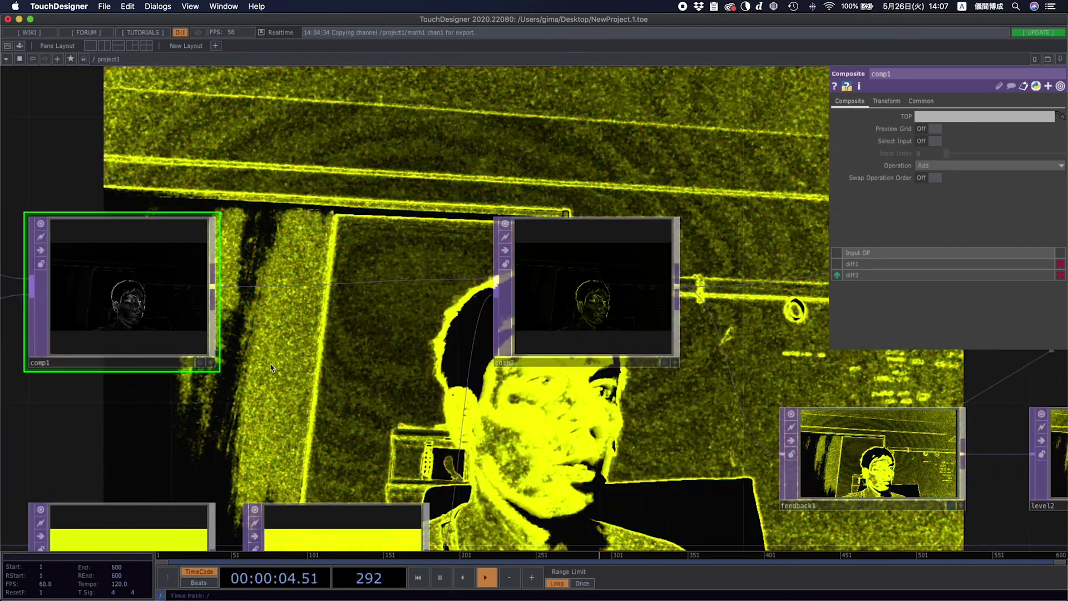
scroll(496, 305, left, 4)
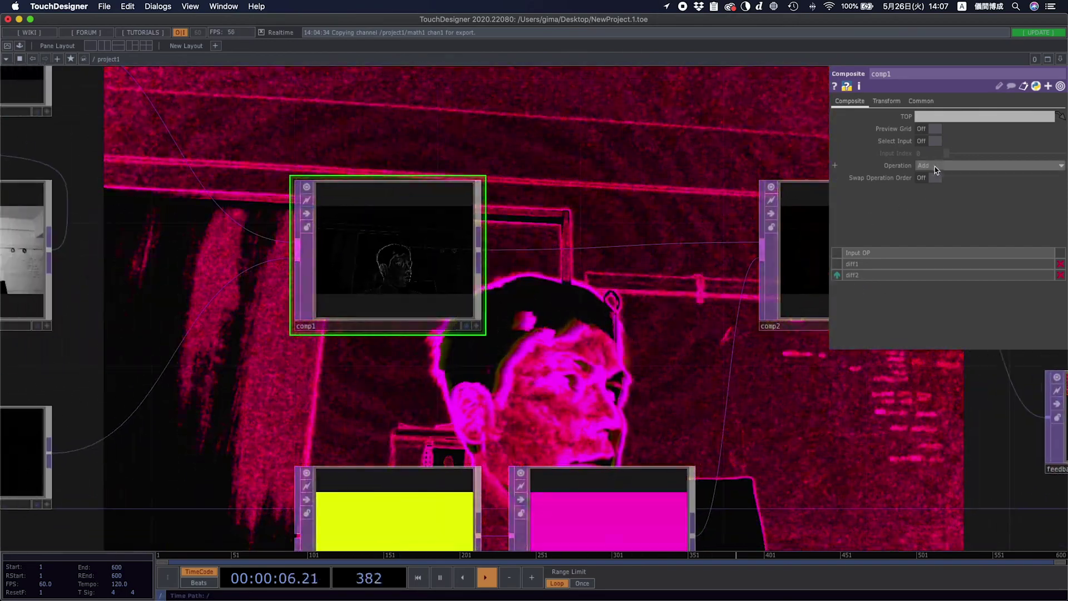
click(940, 165)
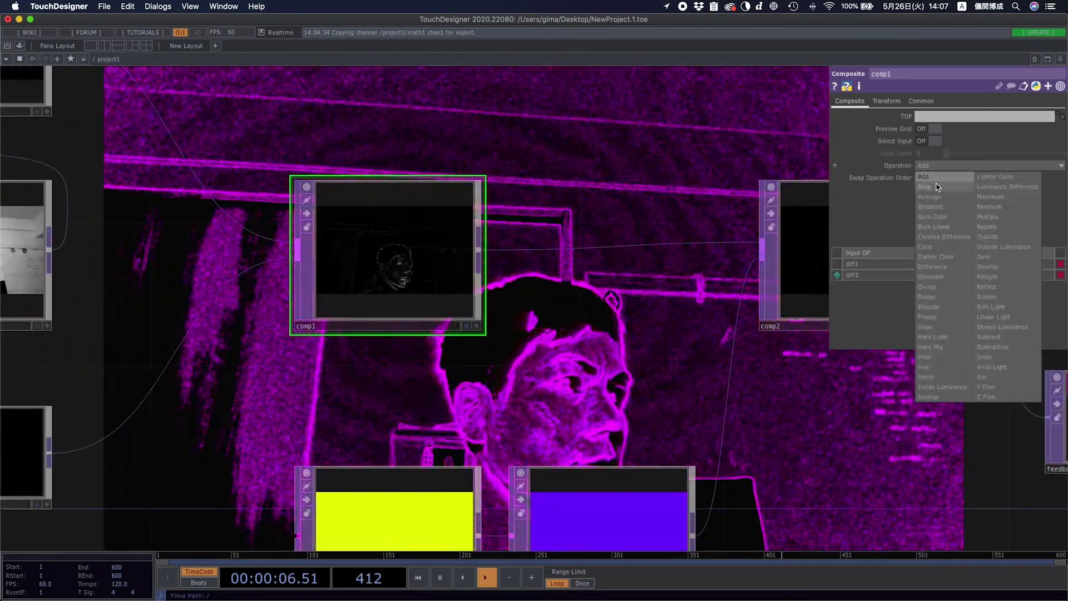
click(939, 178)
click(939, 166)
click(943, 217)
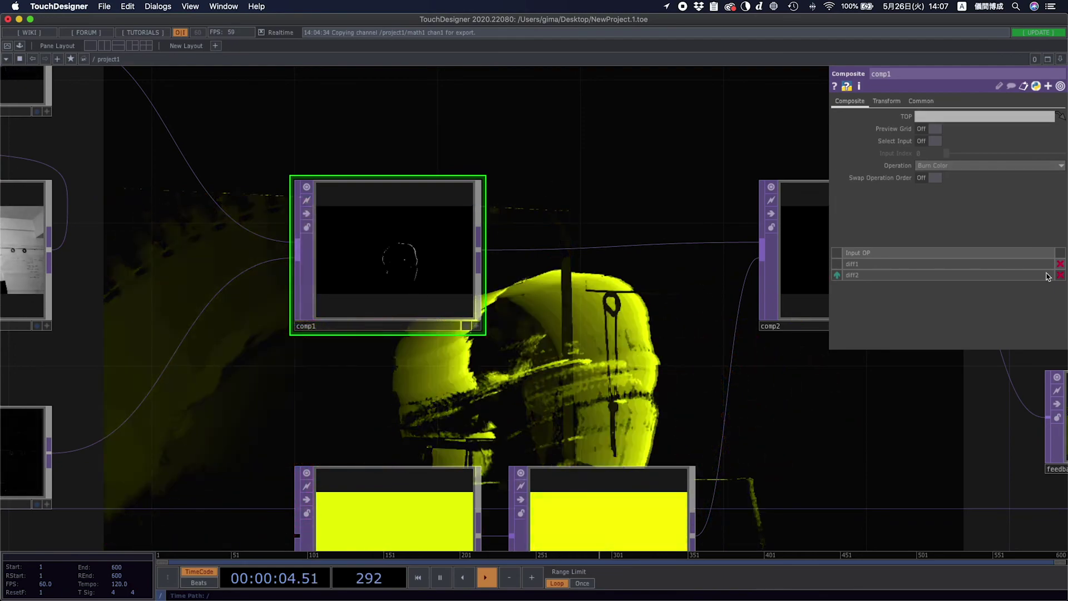
scroll(801, 417, right, 10)
scroll(764, 405, right, 10)
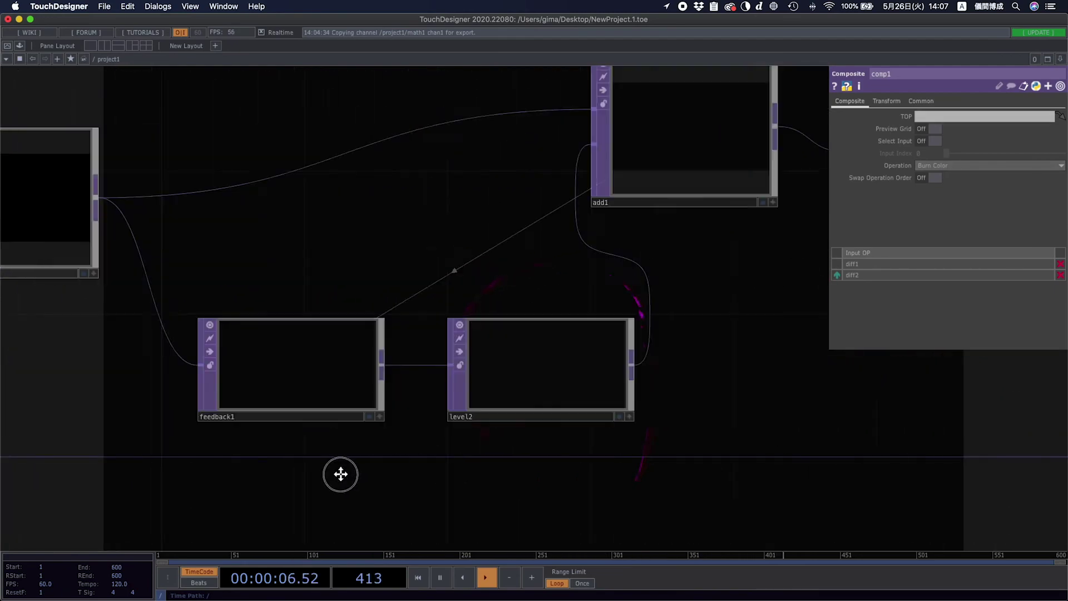